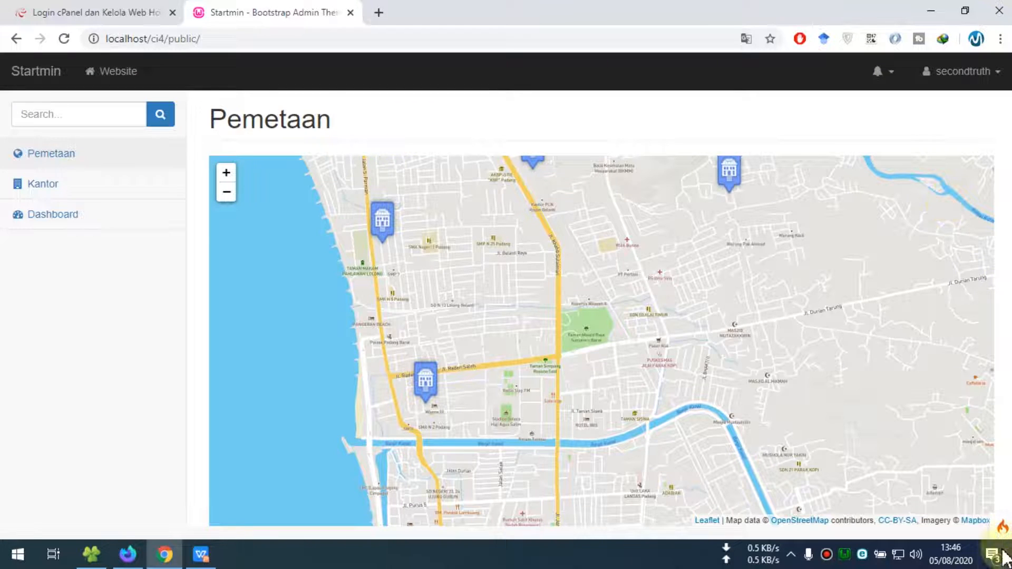
Inspect and hide the CodeIgniter debug toolbar on the office map, then bring up the 000webhost login tab
{"action": "left_click", "coordinate": [1001, 526]}
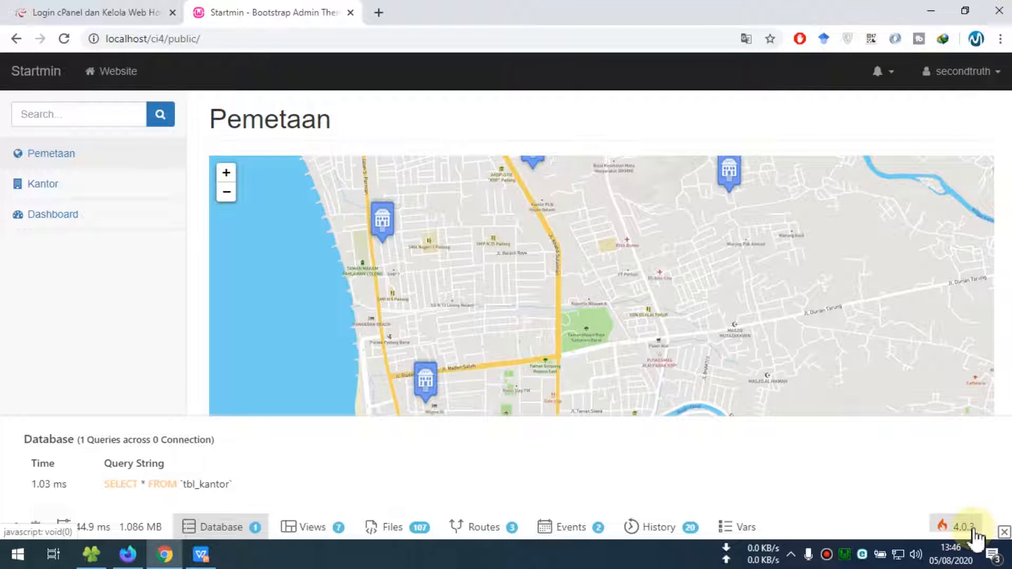
{"action": "left_click", "coordinate": [1003, 532]}
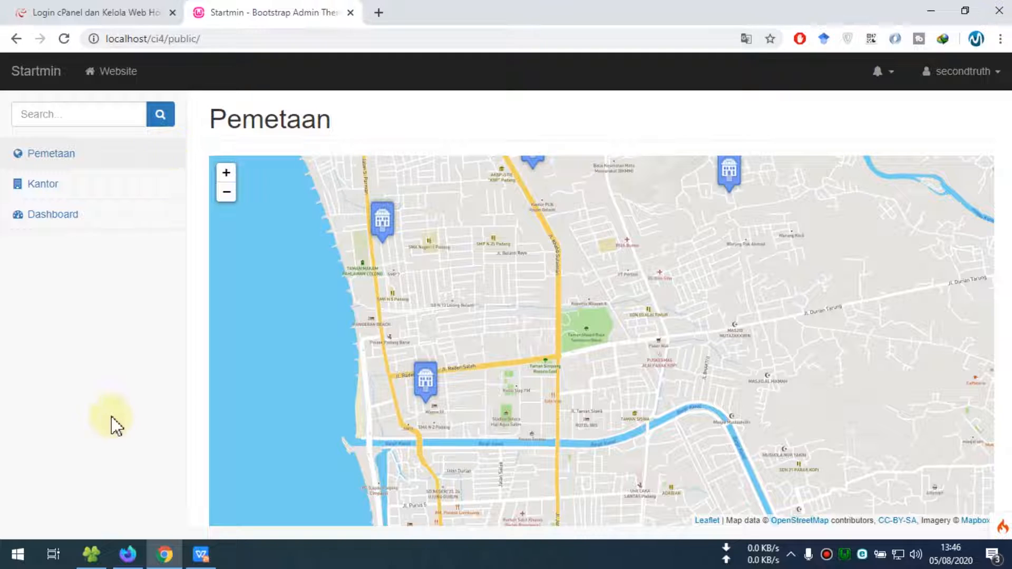
{"action": "left_click", "coordinate": [202, 551]}
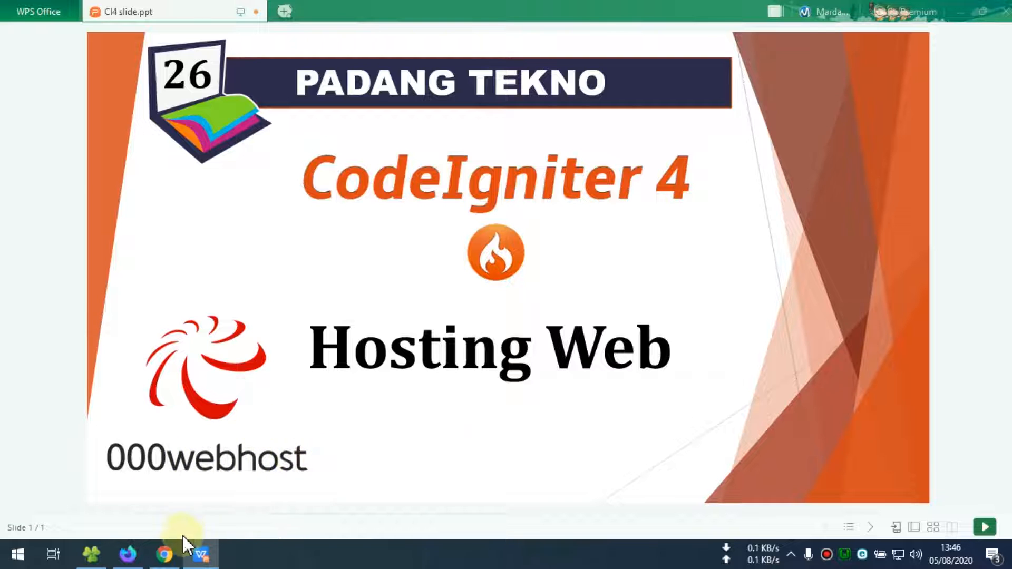
{"action": "left_click", "coordinate": [165, 553]}
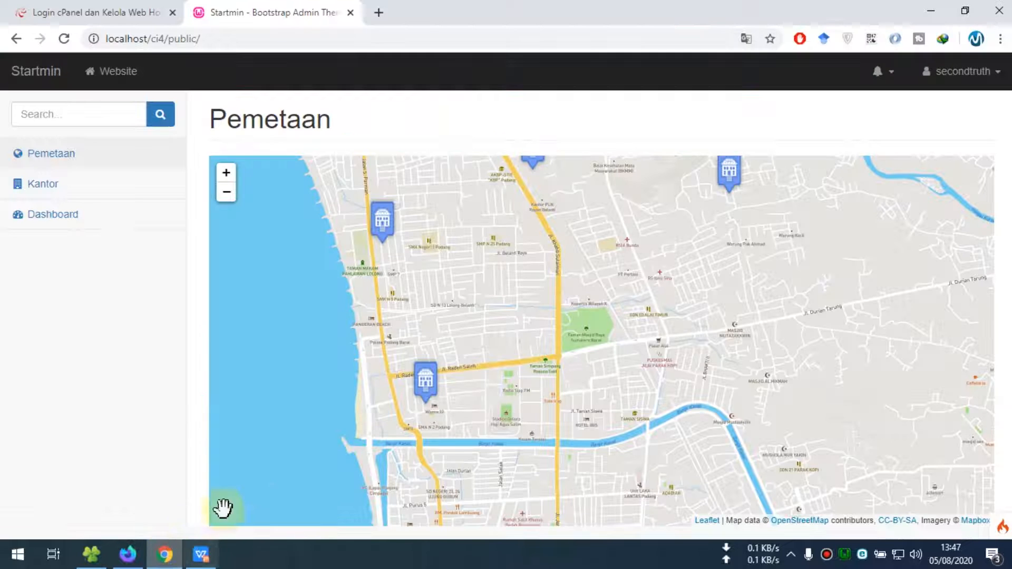
{"action": "left_click", "coordinate": [131, 14]}
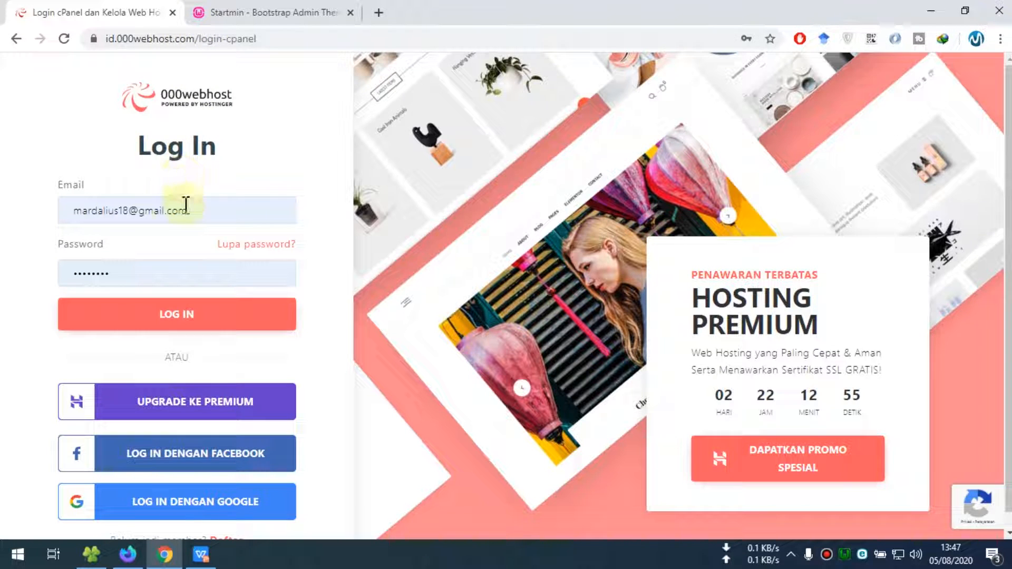
Log in to 000webhost and try creating a new website, dismissing the one-website limit notice twice
{"action": "scroll", "coordinate": [335, 296], "scroll_direction": "down", "scroll_amount": 1}
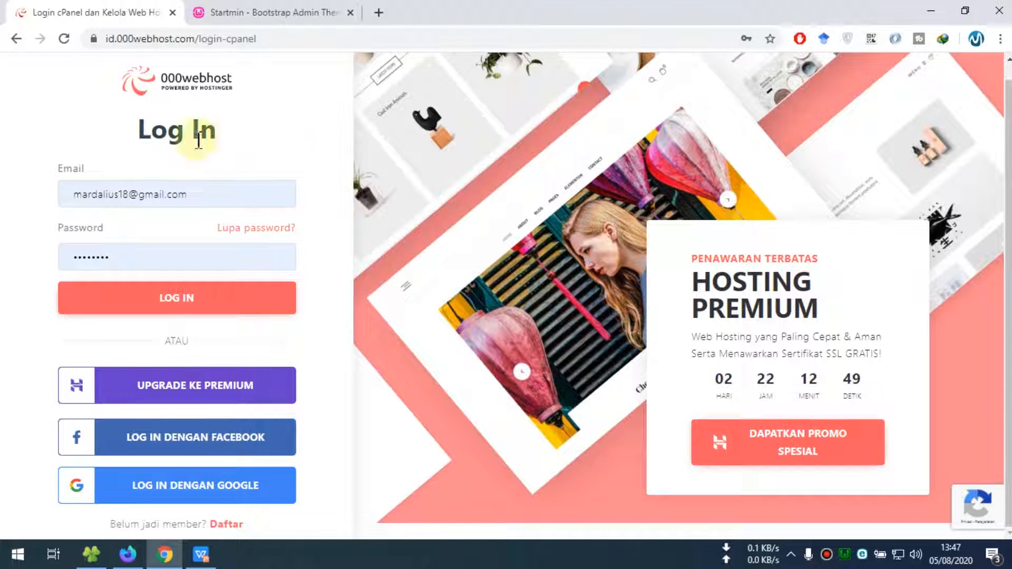
{"action": "left_click", "coordinate": [167, 303]}
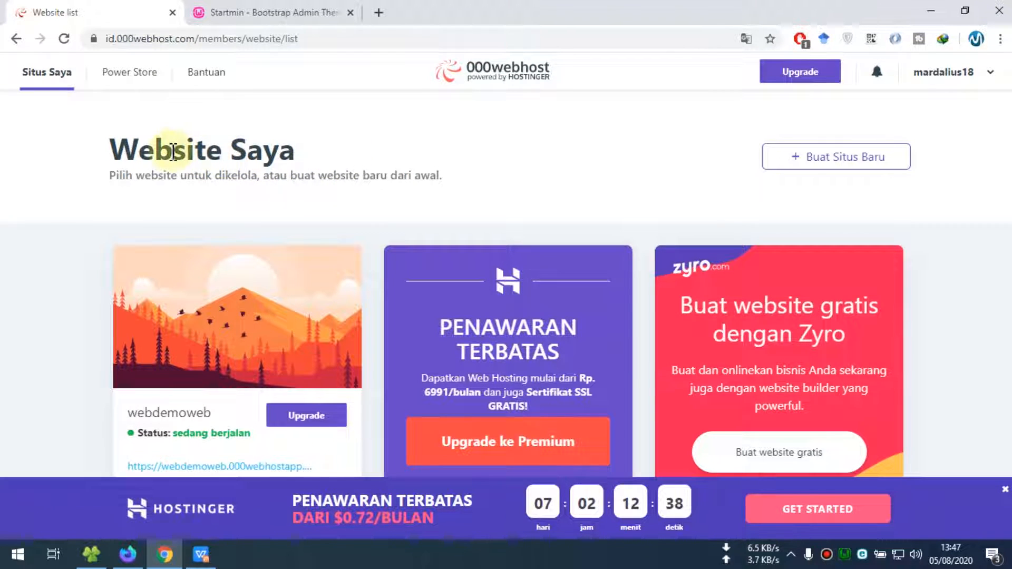
{"action": "mouse_move", "coordinate": [183, 289]}
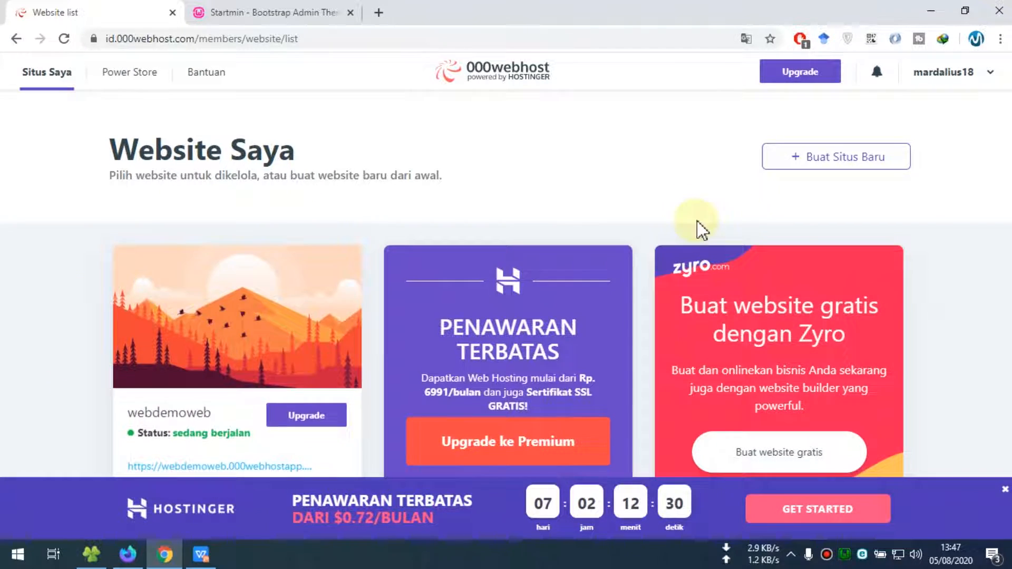
{"action": "left_click", "coordinate": [827, 168]}
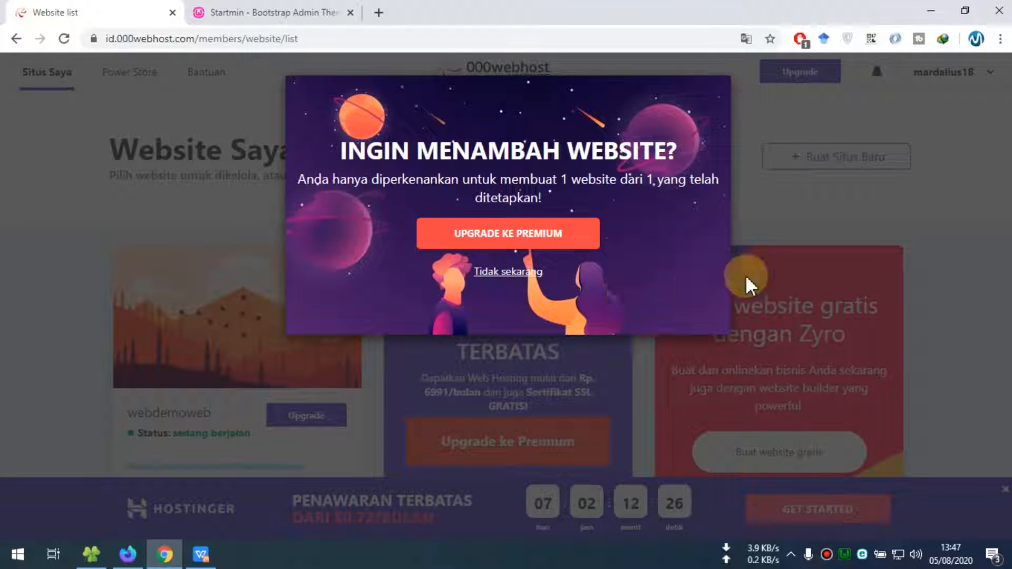
{"action": "left_click", "coordinate": [520, 279]}
{"action": "left_click", "coordinate": [810, 157]}
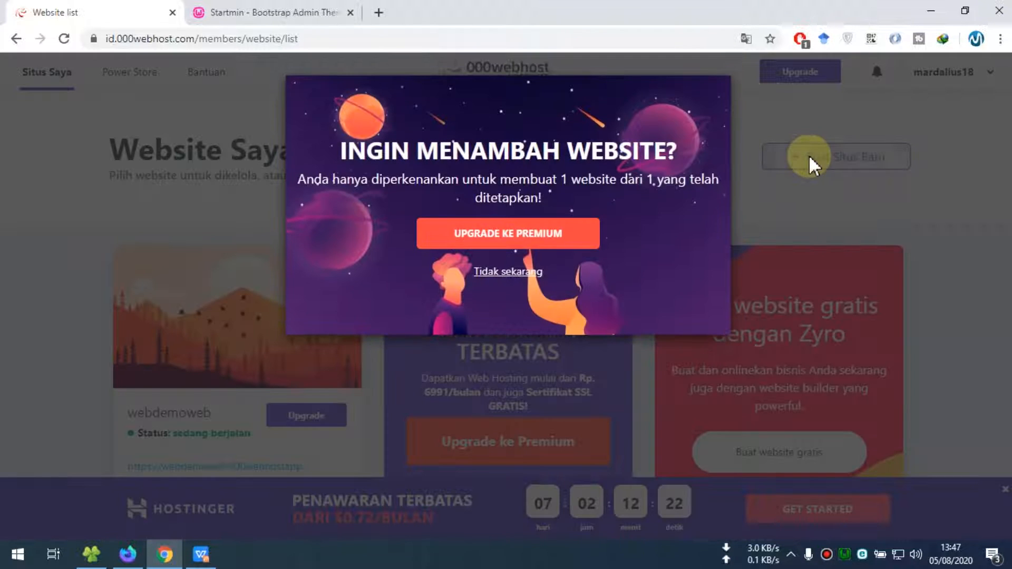
{"action": "left_click", "coordinate": [535, 274]}
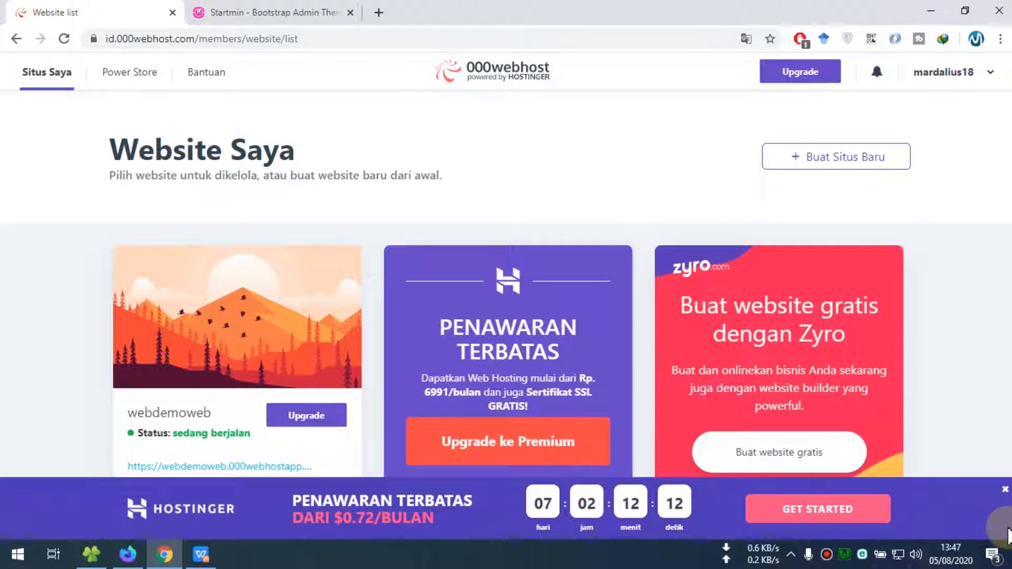
Close the promo banner, retry creating a site, then open webdemoweb's management page
{"action": "left_click", "coordinate": [1005, 492]}
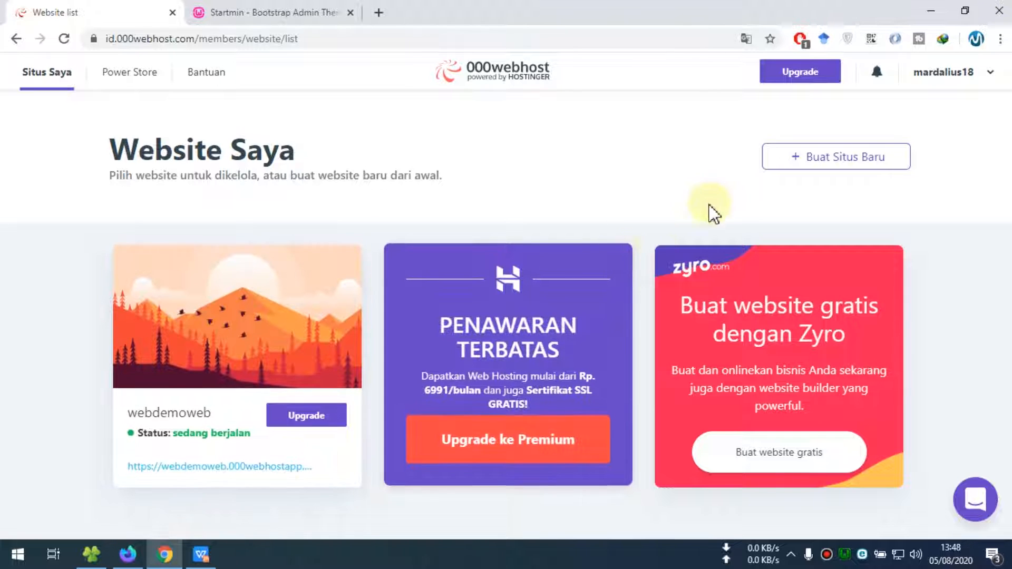
{"action": "left_click", "coordinate": [795, 168]}
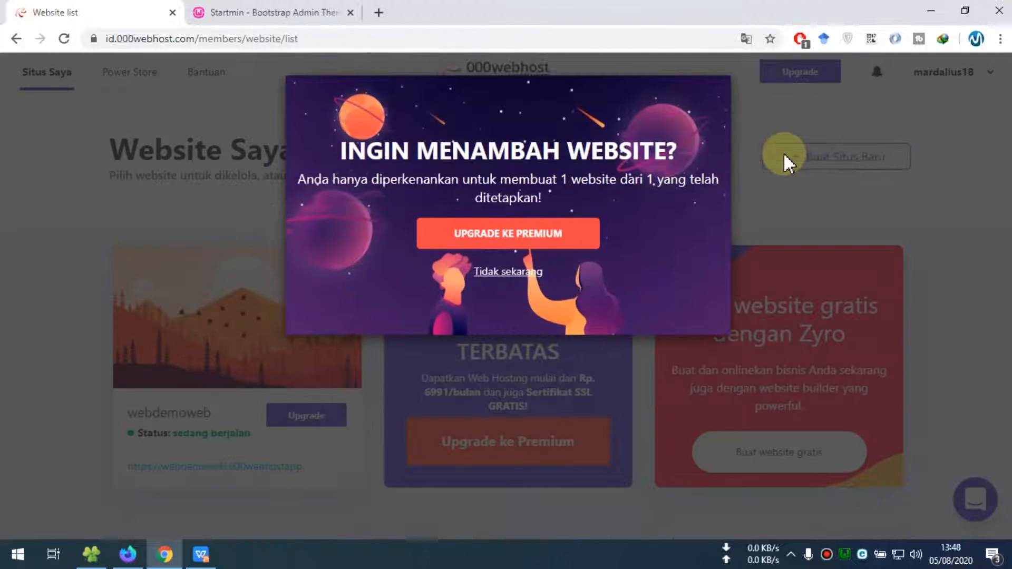
{"action": "left_click", "coordinate": [520, 283]}
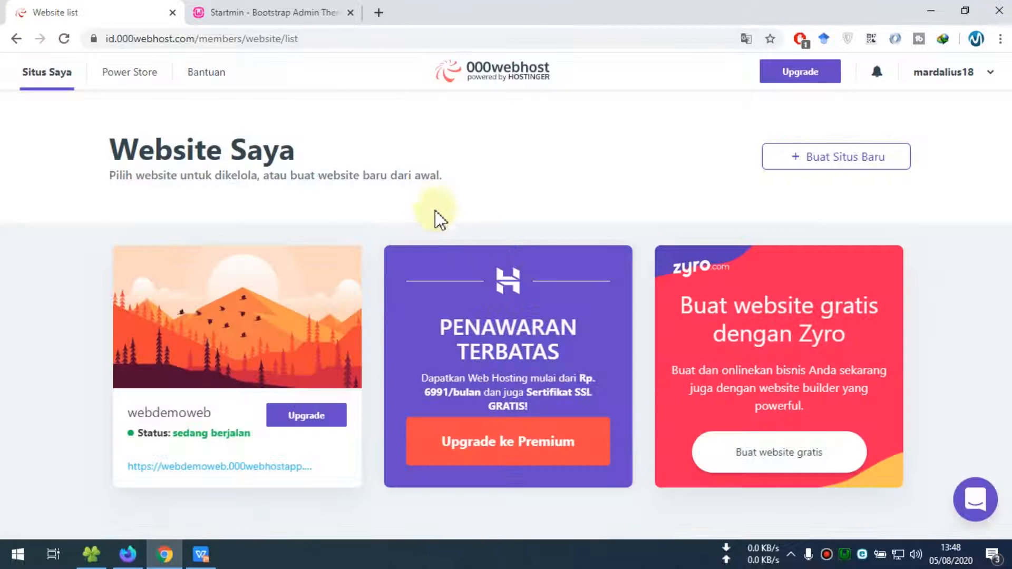
{"action": "left_click", "coordinate": [807, 163]}
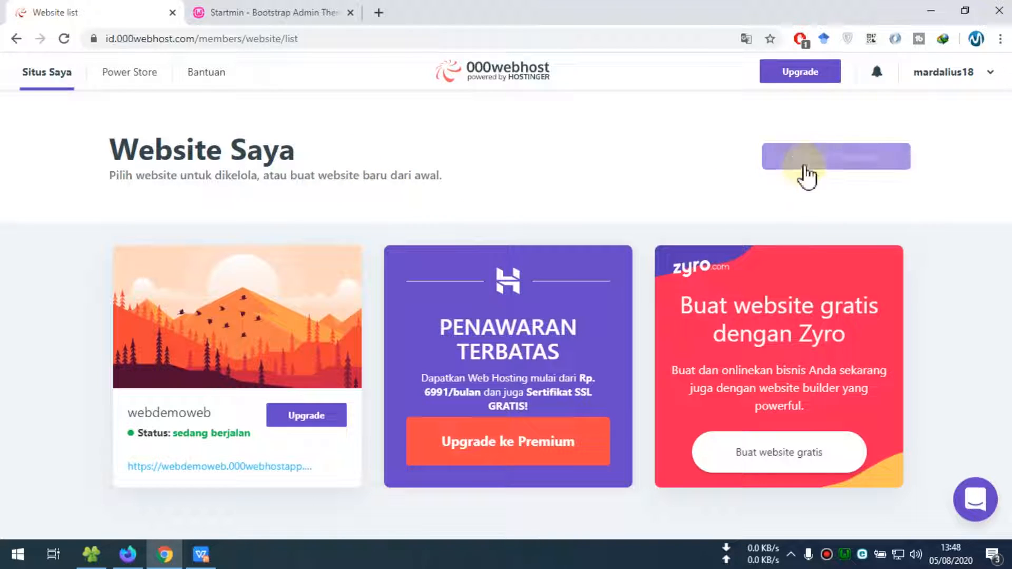
{"action": "mouse_move", "coordinate": [215, 323]}
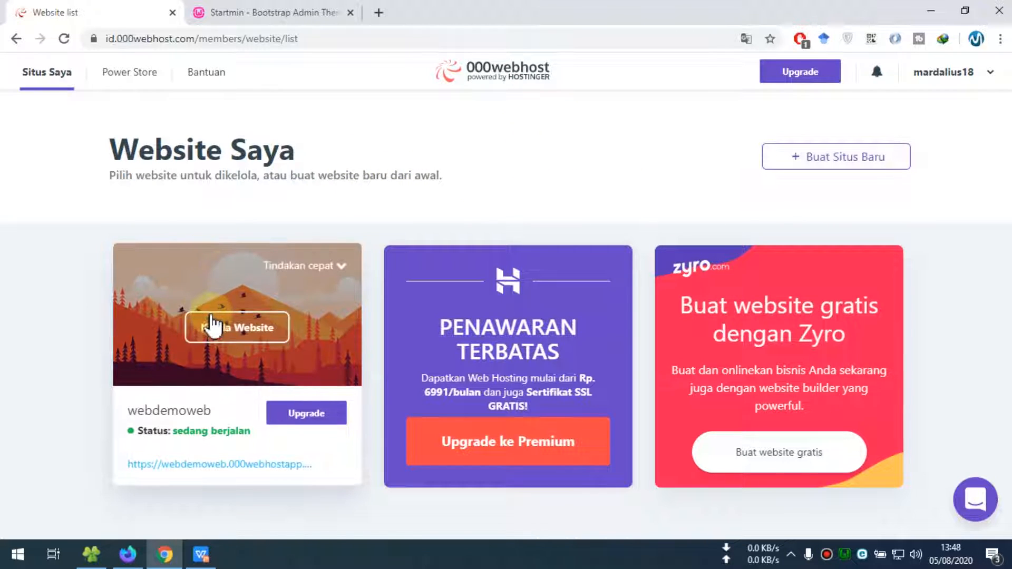
{"action": "left_click", "coordinate": [240, 330]}
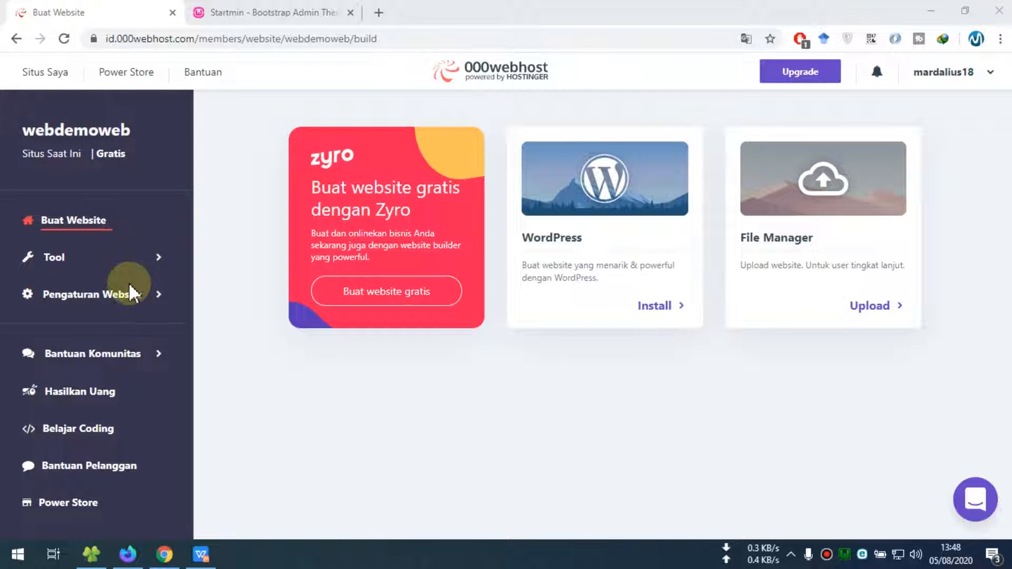
Open webdemoweb's File Manager from Tools in a new tab, checking the web address settings along the way
{"action": "left_click", "coordinate": [72, 266]}
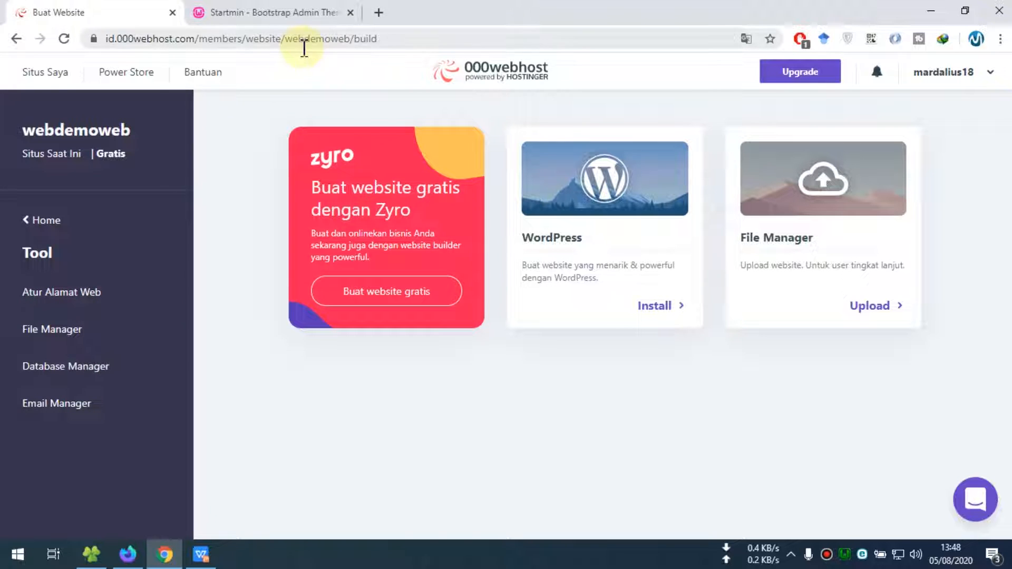
{"action": "left_click", "coordinate": [59, 337], "text": "ctrl"}
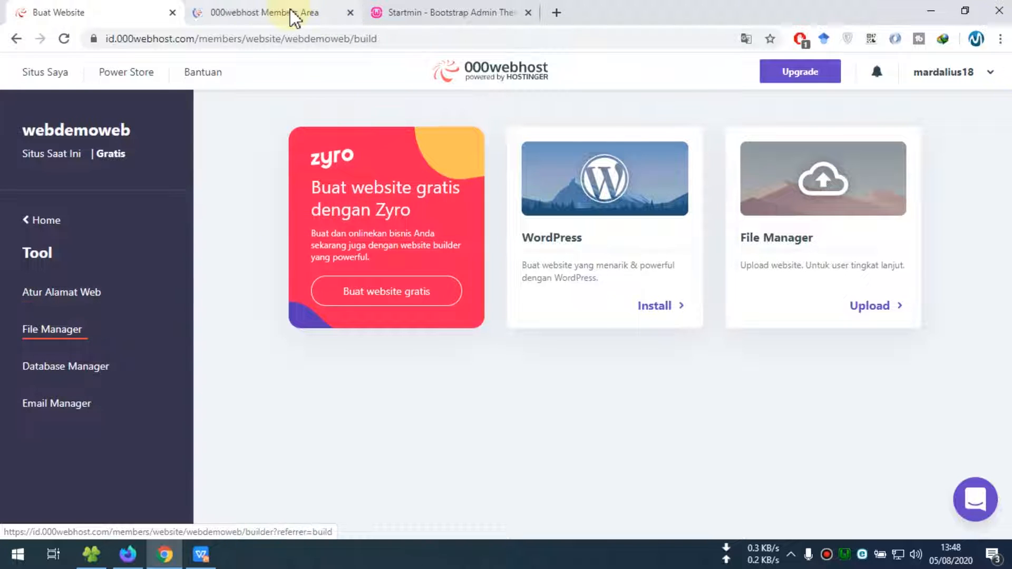
{"action": "left_click", "coordinate": [290, 10]}
{"action": "left_click", "coordinate": [93, 12]}
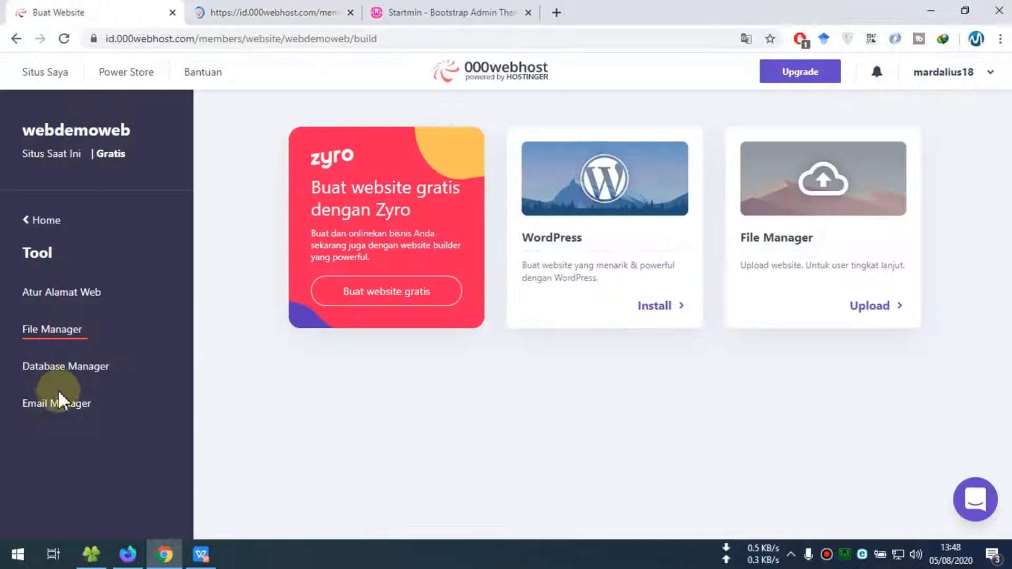
{"action": "left_click", "coordinate": [298, 17]}
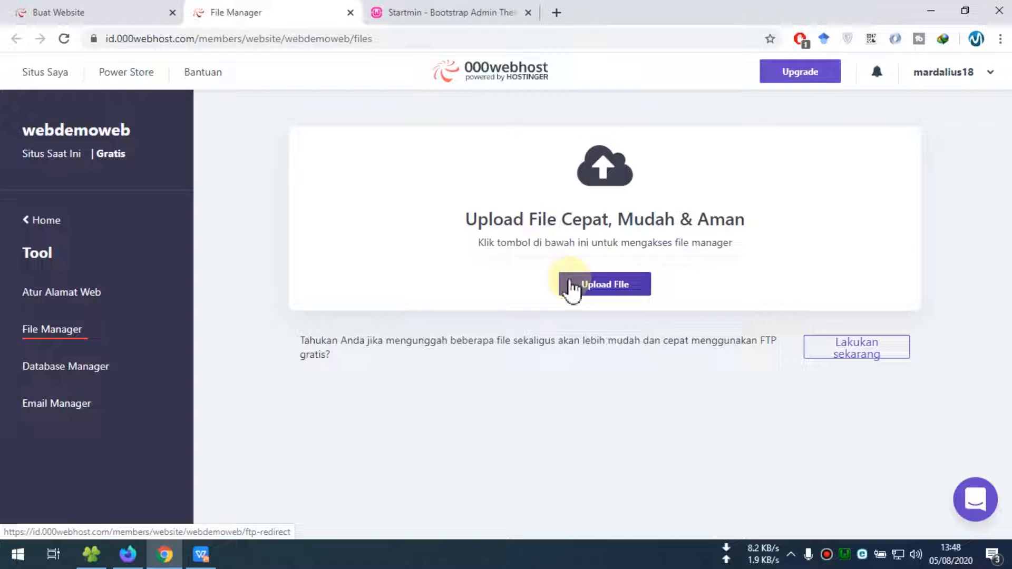
{"action": "left_click", "coordinate": [614, 558]}
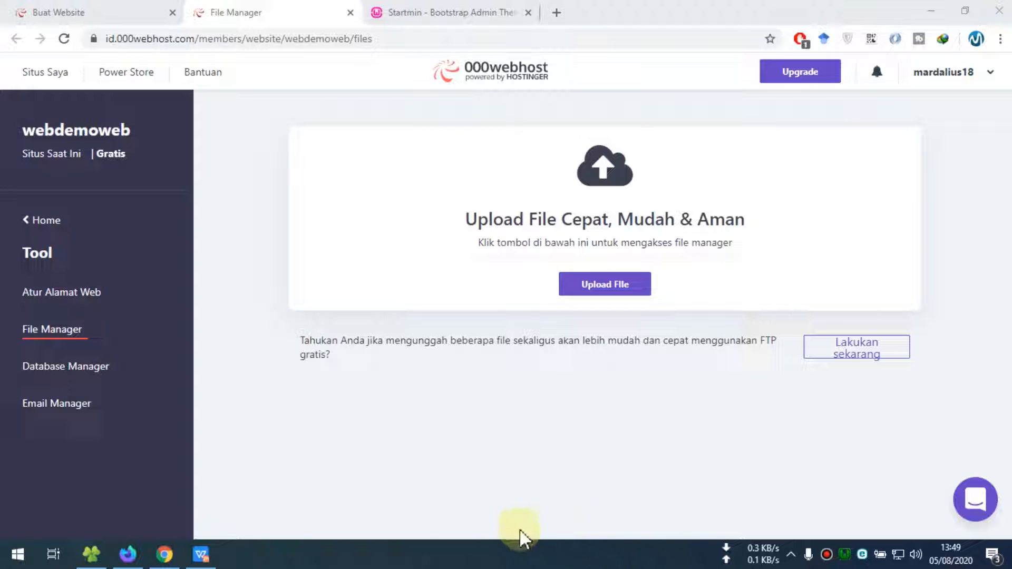
{"action": "left_click", "coordinate": [58, 298]}
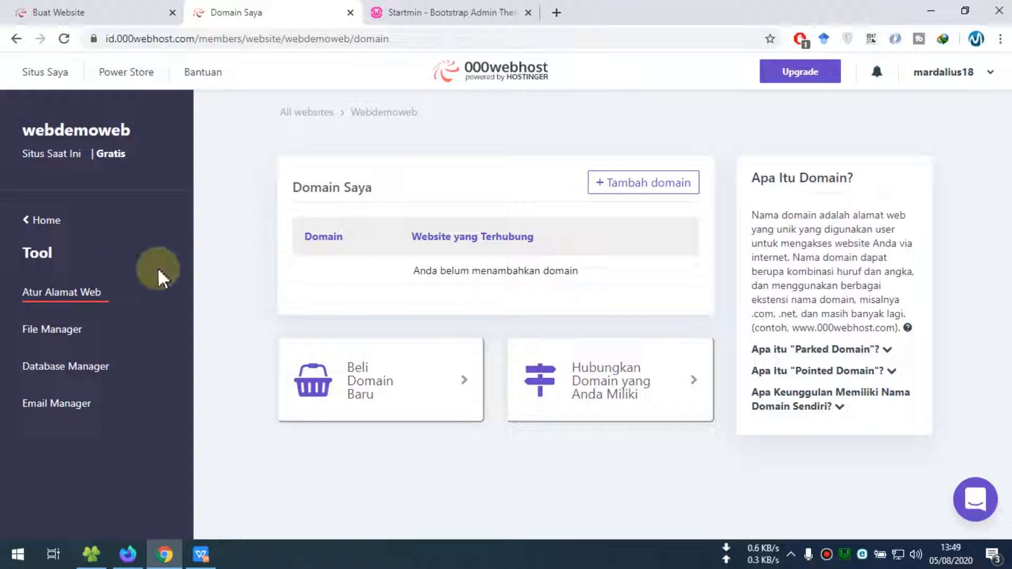
{"action": "left_click", "coordinate": [73, 328]}
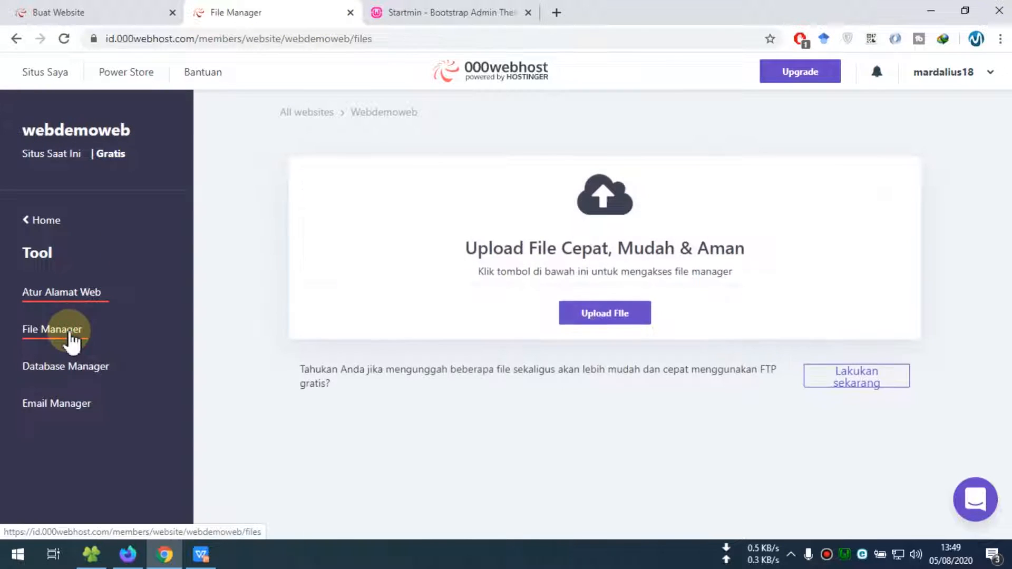
Open the site's settings and look through the FTP options and available PHP versions
{"action": "left_click", "coordinate": [848, 385]}
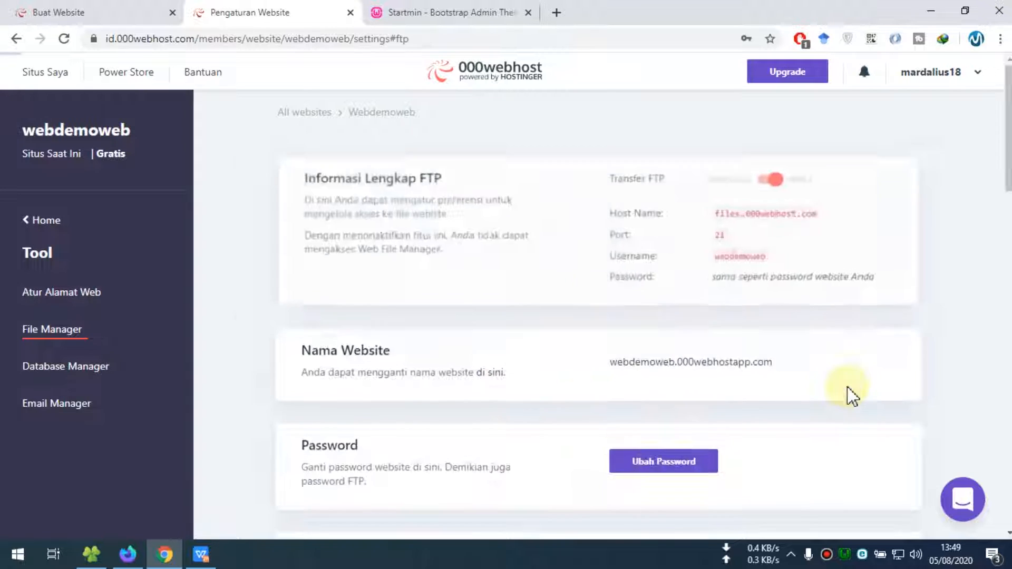
{"action": "scroll", "coordinate": [842, 389], "scroll_direction": "down", "scroll_amount": 10}
{"action": "scroll", "coordinate": [840, 387], "scroll_direction": "down", "scroll_amount": 20}
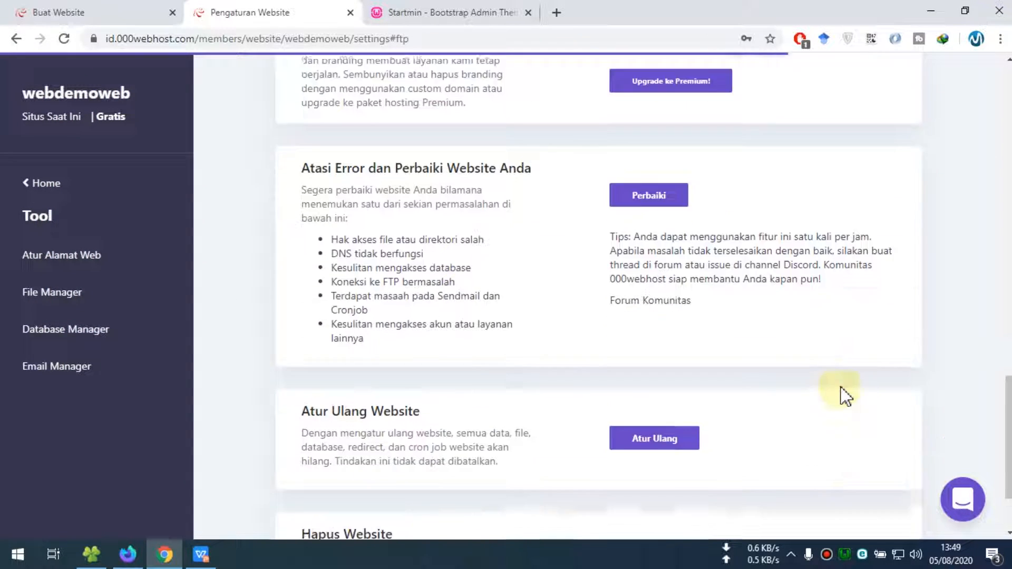
{"action": "scroll", "coordinate": [841, 393], "scroll_direction": "up", "scroll_amount": 20}
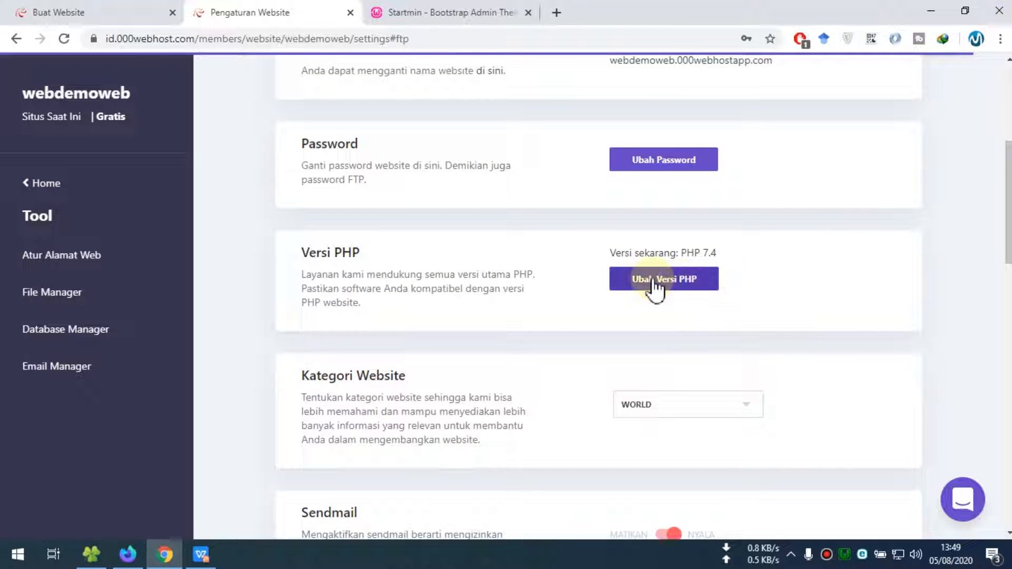
{"action": "left_click", "coordinate": [694, 284]}
{"action": "scroll", "coordinate": [722, 285], "scroll_direction": "down", "scroll_amount": 4}
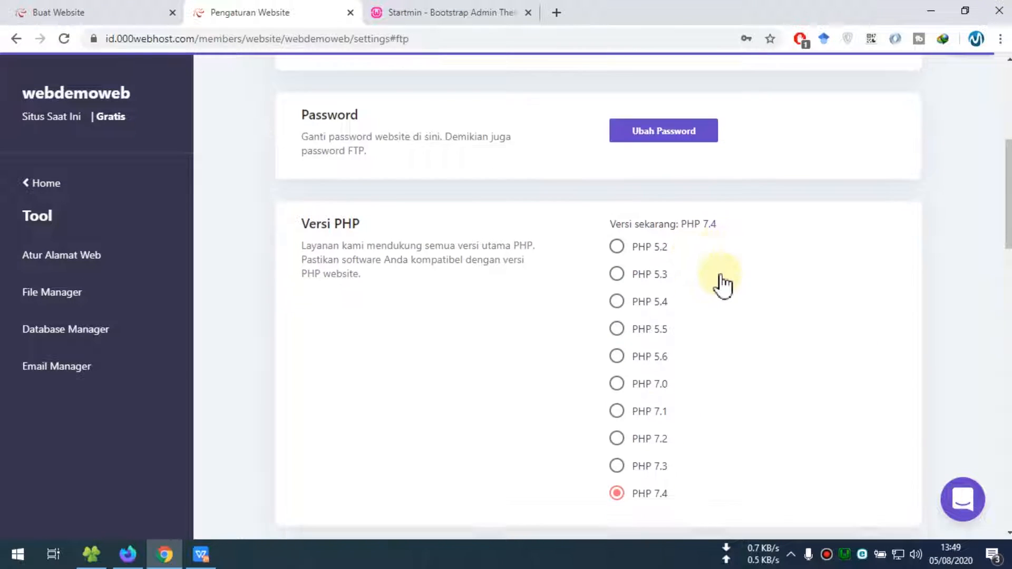
{"action": "scroll", "coordinate": [722, 284], "scroll_direction": "up", "scroll_amount": 1}
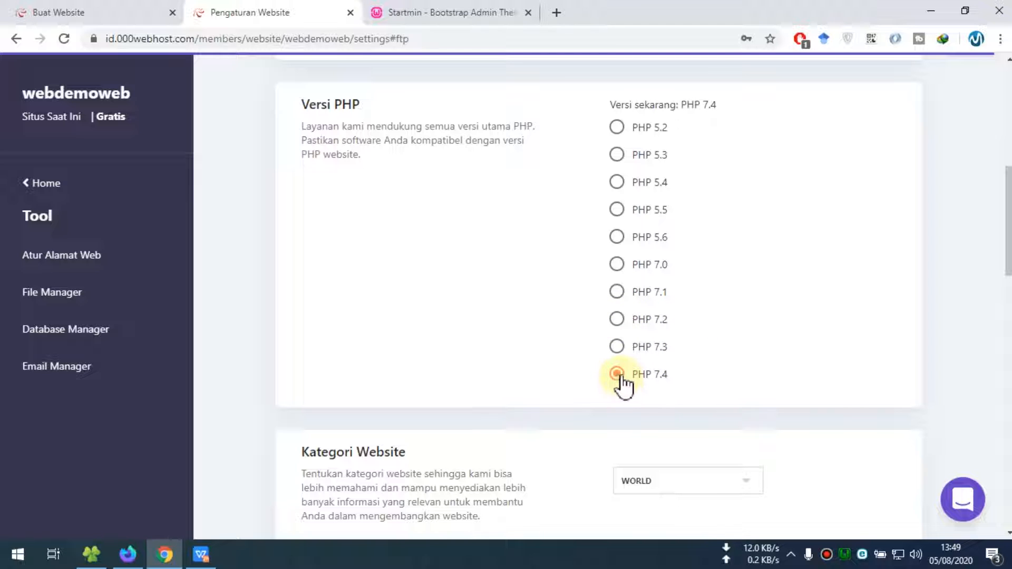
{"action": "scroll", "coordinate": [759, 377], "scroll_direction": "up", "scroll_amount": 10}
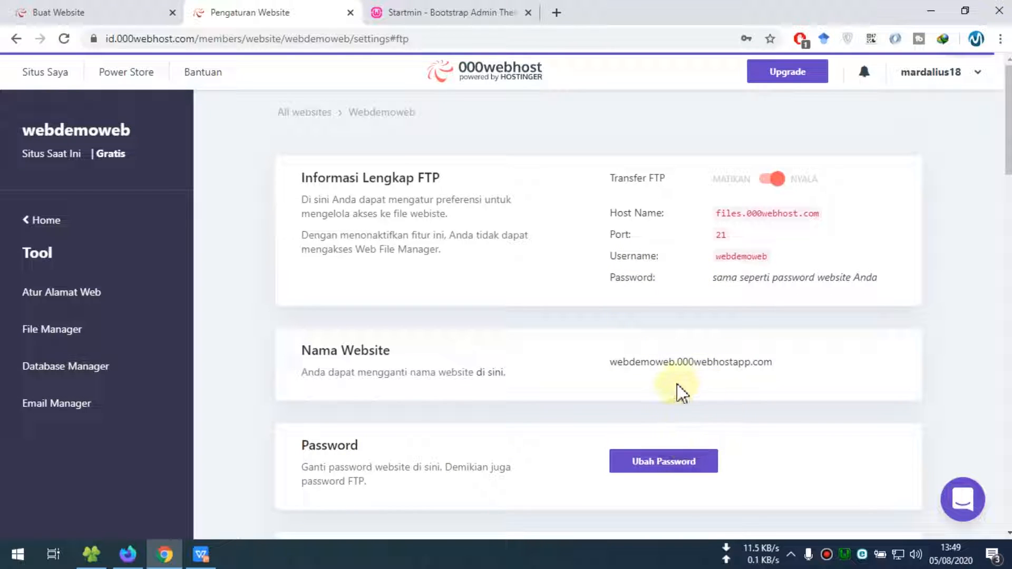
Turn FTP transfer on to select the host name, switch it off again, and open File Manager
{"action": "left_click", "coordinate": [774, 182]}
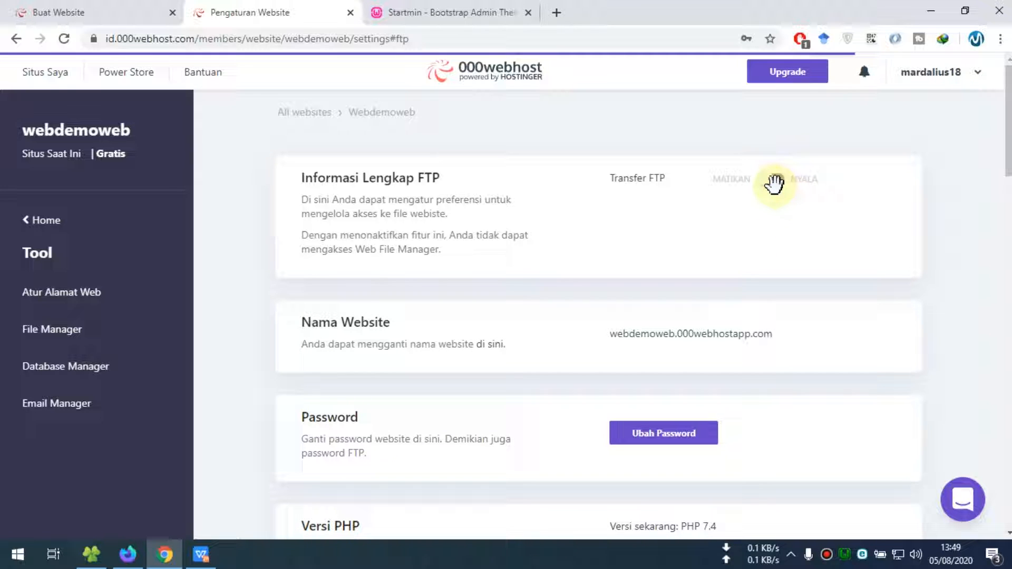
{"action": "left_click", "coordinate": [775, 182]}
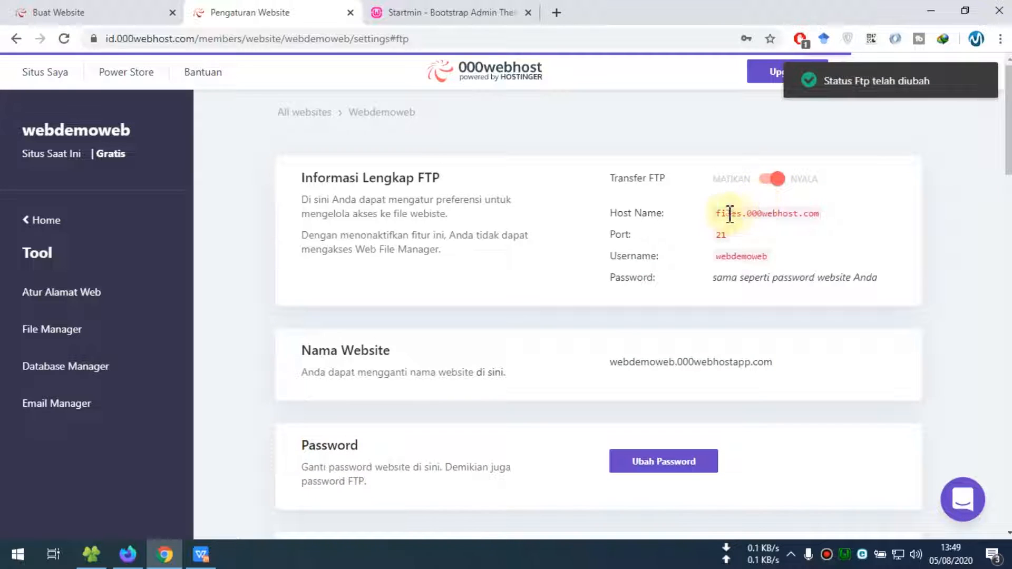
{"action": "left_click_drag", "start_coordinate": [718, 213], "coordinate": [827, 217]}
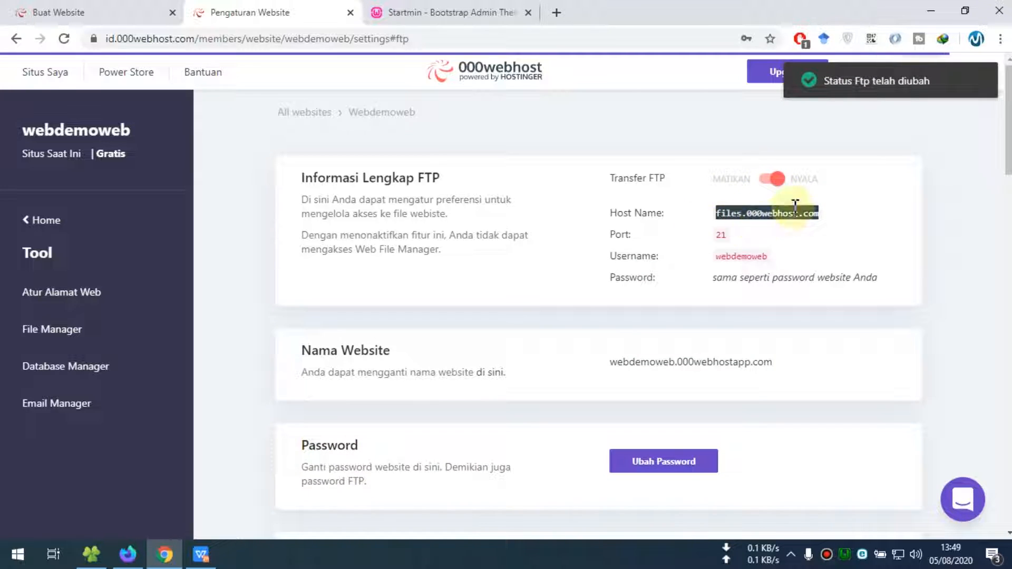
{"action": "left_click", "coordinate": [769, 178]}
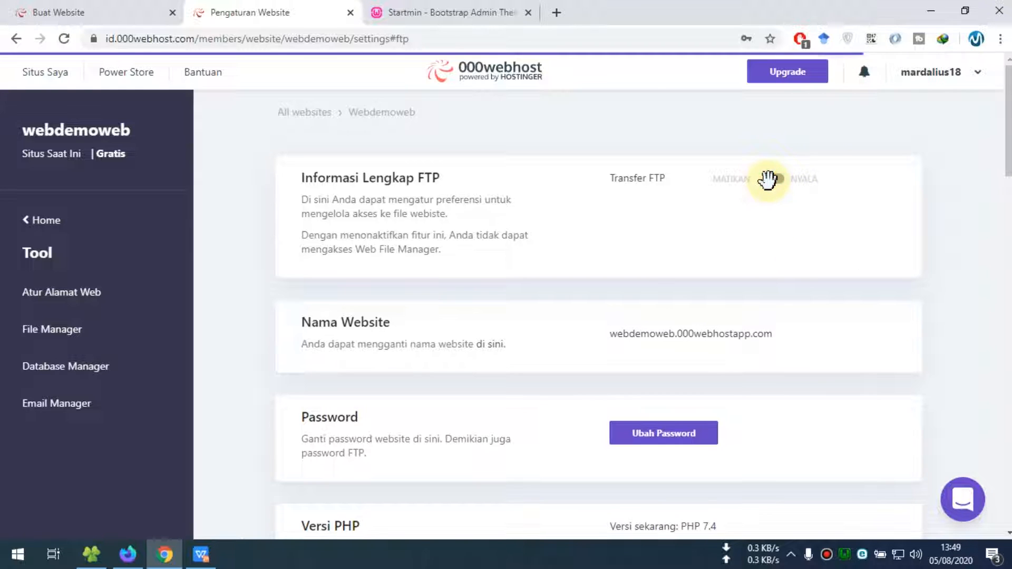
{"action": "scroll", "coordinate": [357, 216], "scroll_direction": "down", "scroll_amount": 2}
{"action": "scroll", "coordinate": [357, 216], "scroll_direction": "up", "scroll_amount": 1}
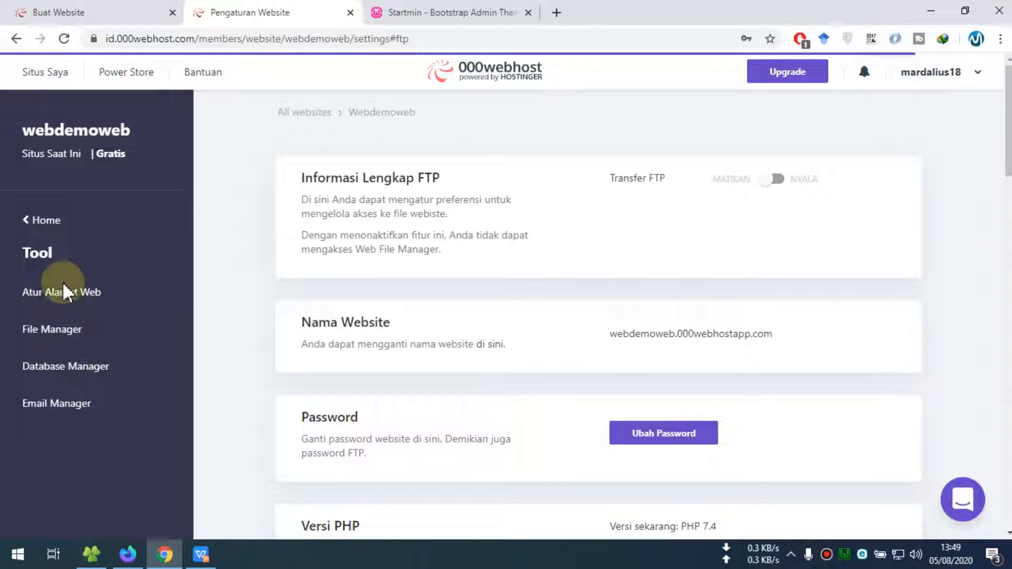
{"action": "left_click", "coordinate": [58, 331]}
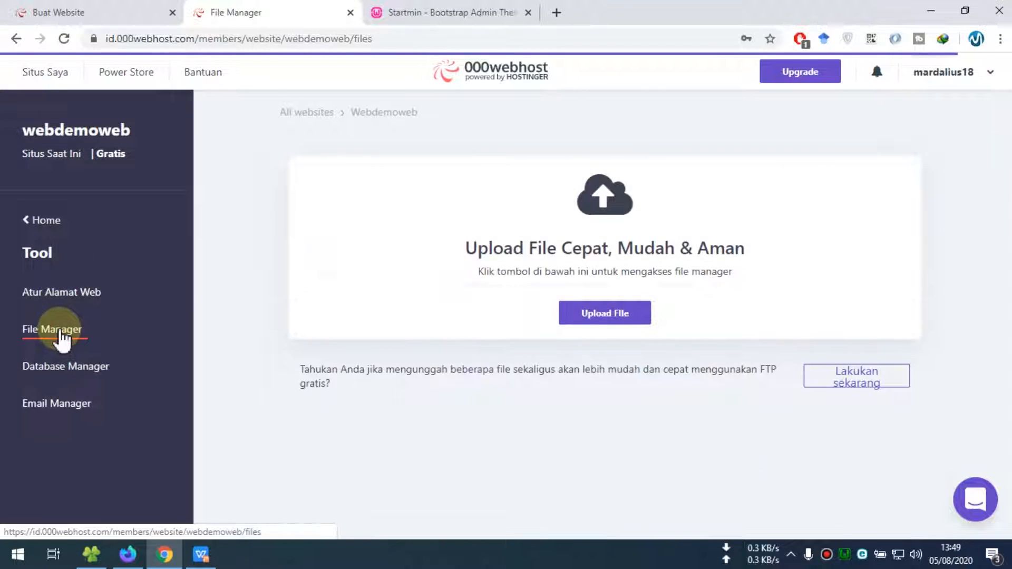
{"action": "left_click", "coordinate": [610, 318]}
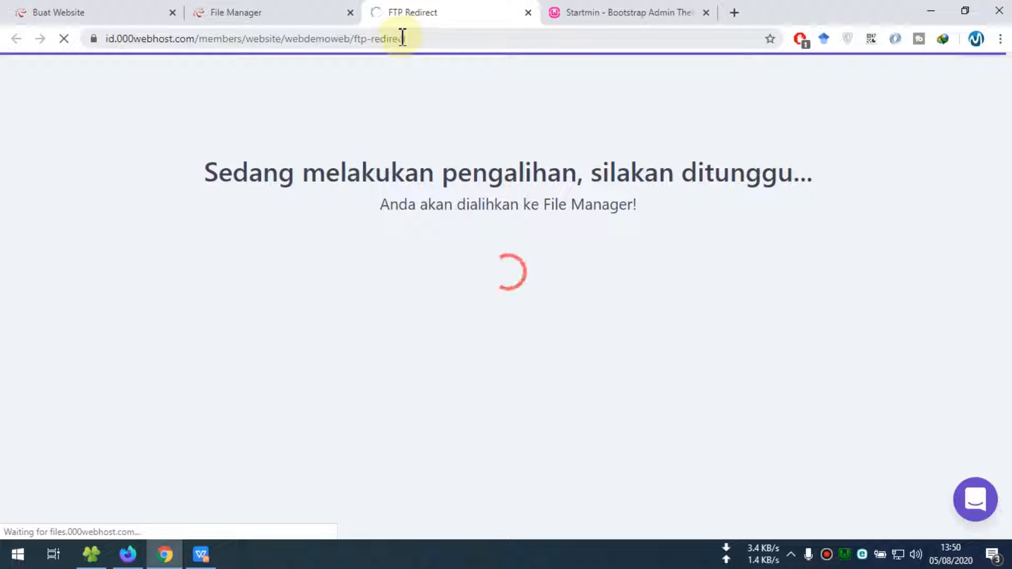
Try logging into the web file manager tab, close the failed attempt and reopen it
{"action": "double_click", "coordinate": [361, 38]}
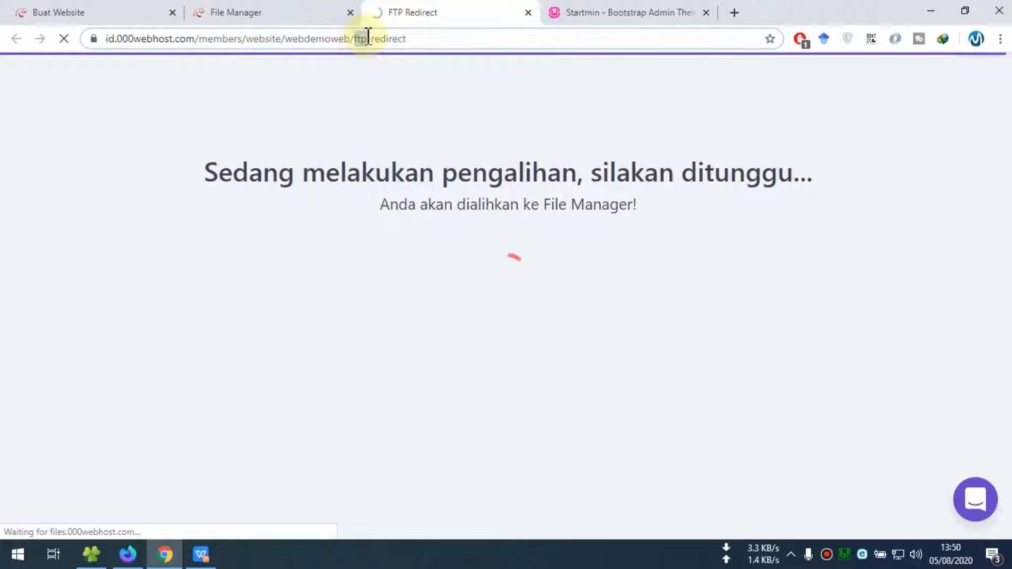
{"action": "left_click", "coordinate": [315, 16]}
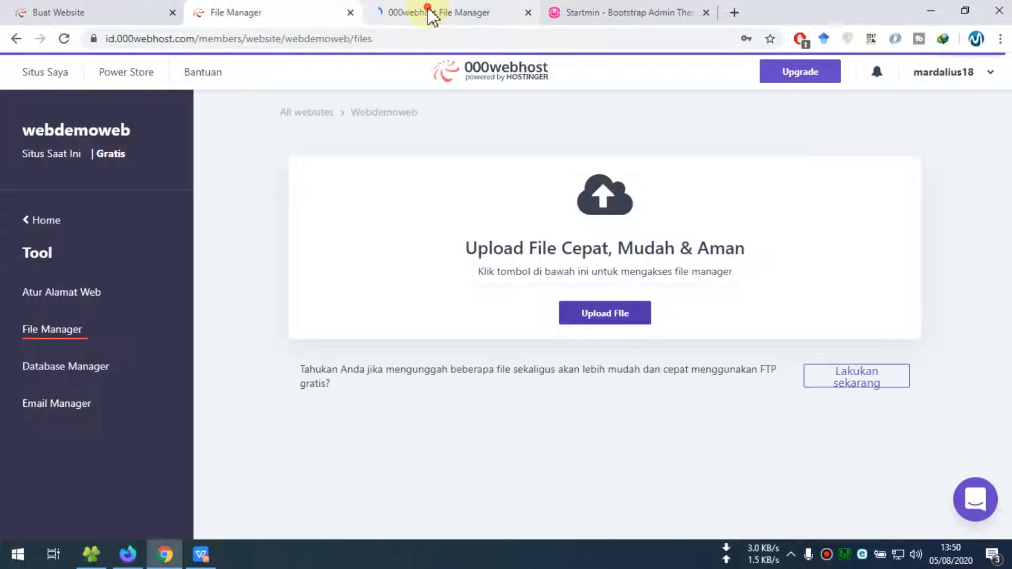
{"action": "left_click", "coordinate": [430, 15]}
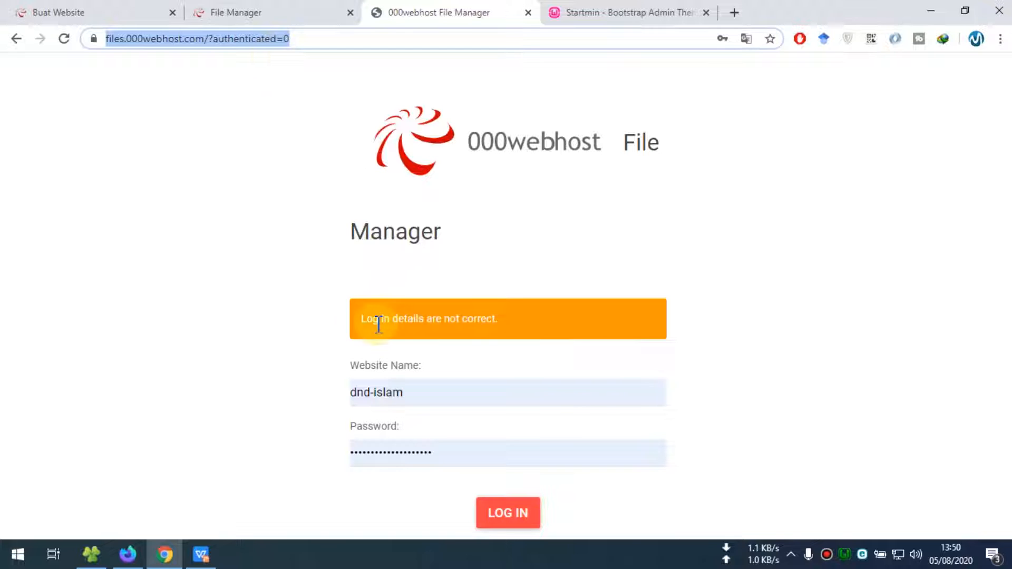
{"action": "left_click", "coordinate": [509, 515]}
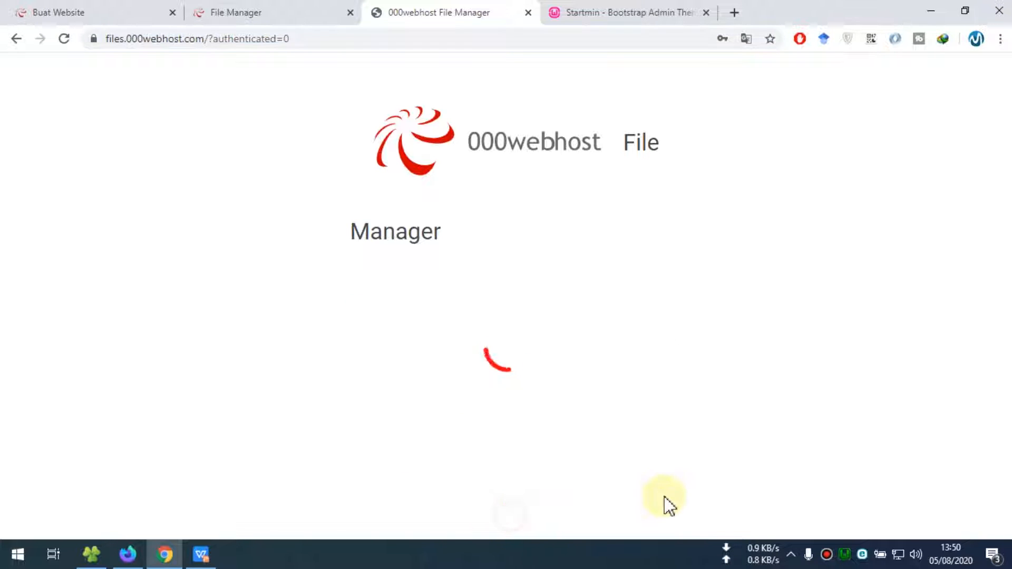
{"action": "left_click", "coordinate": [527, 12]}
{"action": "left_click", "coordinate": [608, 315]}
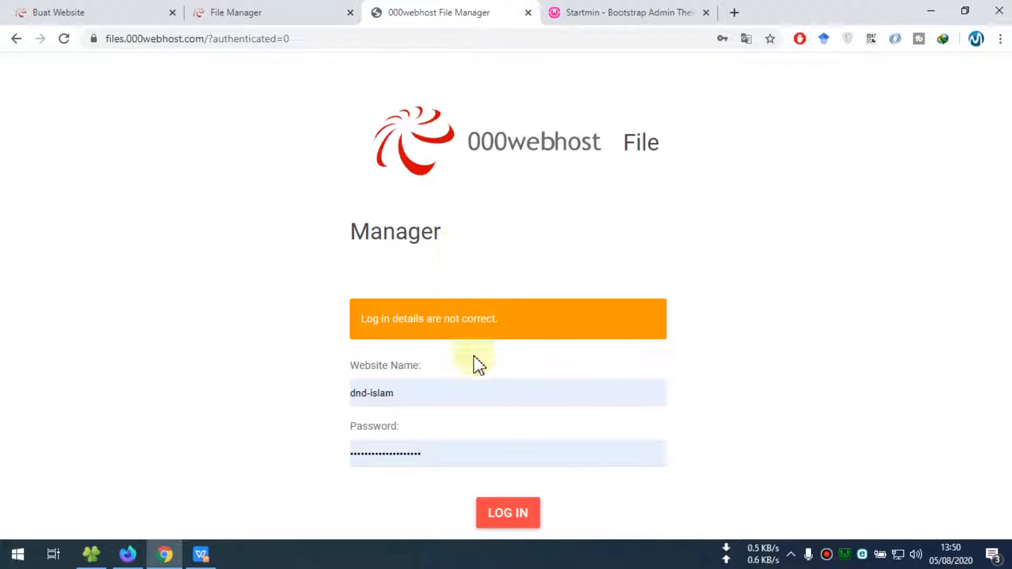
Retry the login with a saved account, clear the Website Name field, and return to FTP settings
{"action": "left_click", "coordinate": [447, 394]}
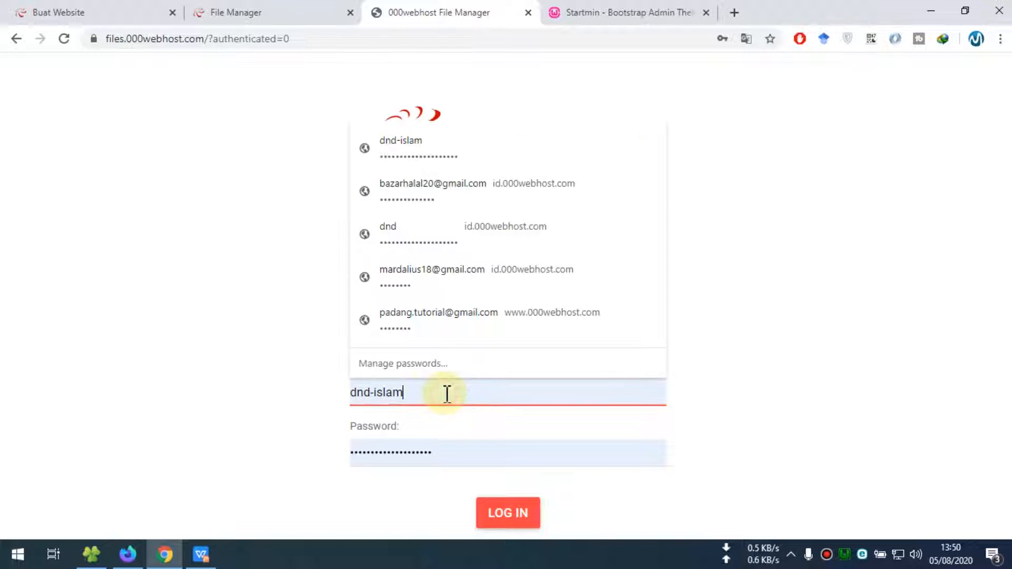
{"action": "left_click", "coordinate": [460, 293]}
{"action": "left_click", "coordinate": [514, 525]}
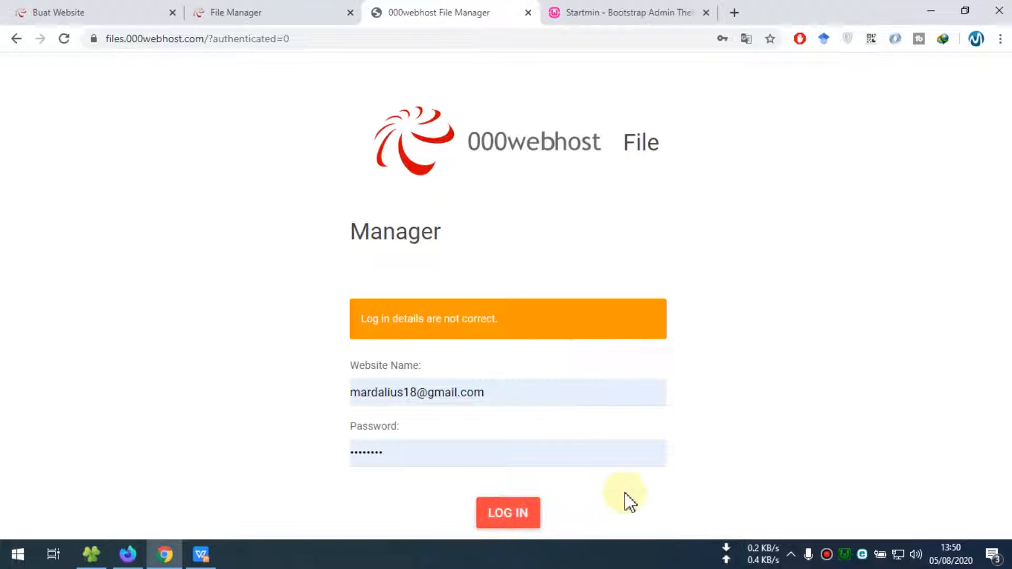
{"action": "left_click_drag", "start_coordinate": [543, 397], "coordinate": [276, 395]}
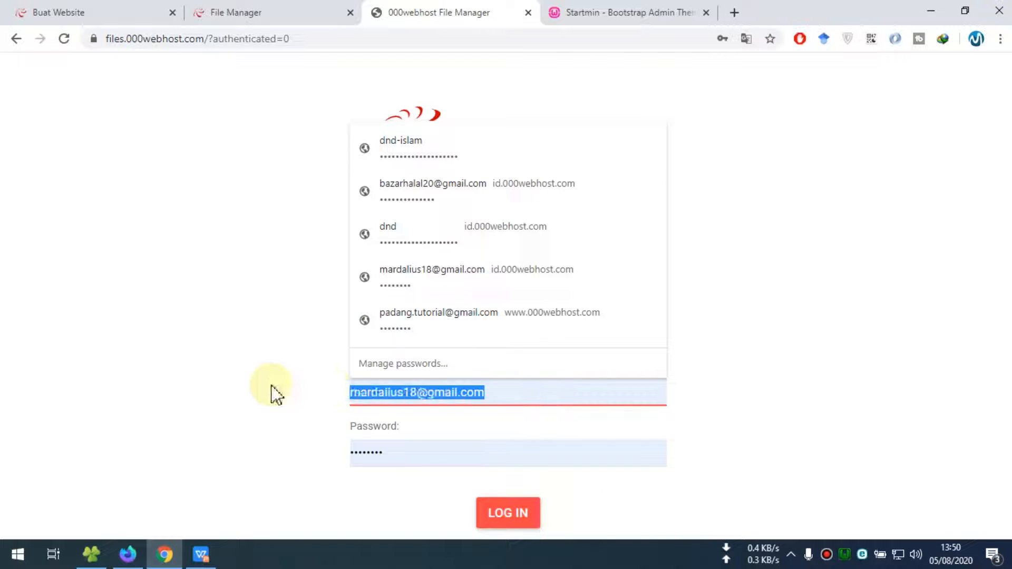
{"action": "key", "text": "BackSpace"}
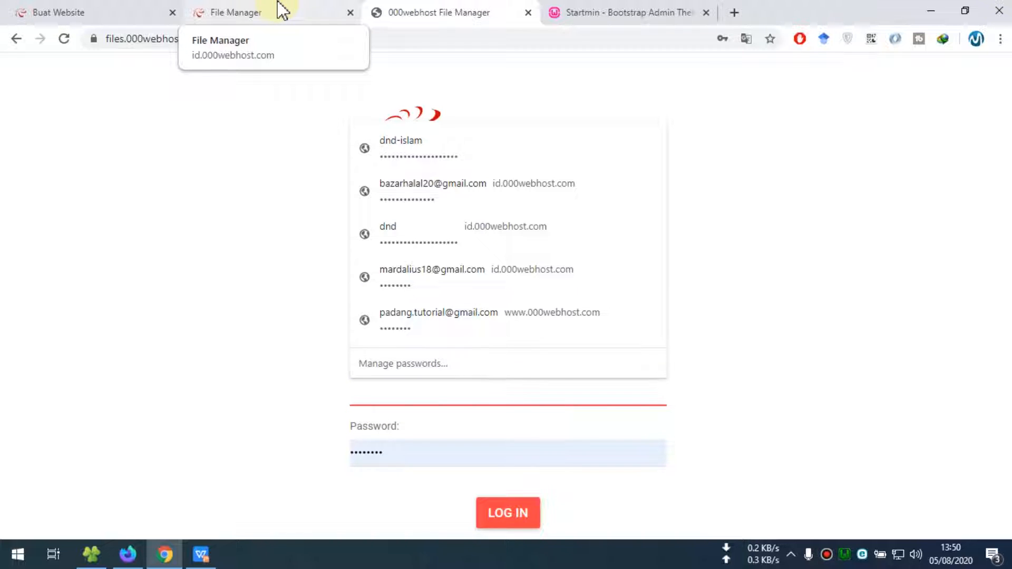
{"action": "left_click", "coordinate": [280, 11]}
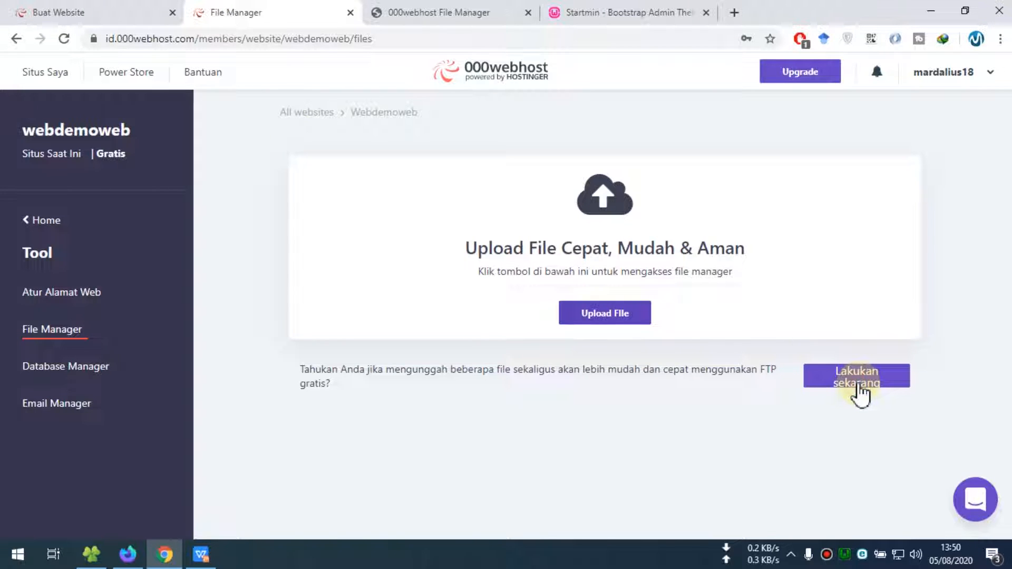
{"action": "left_click", "coordinate": [858, 380]}
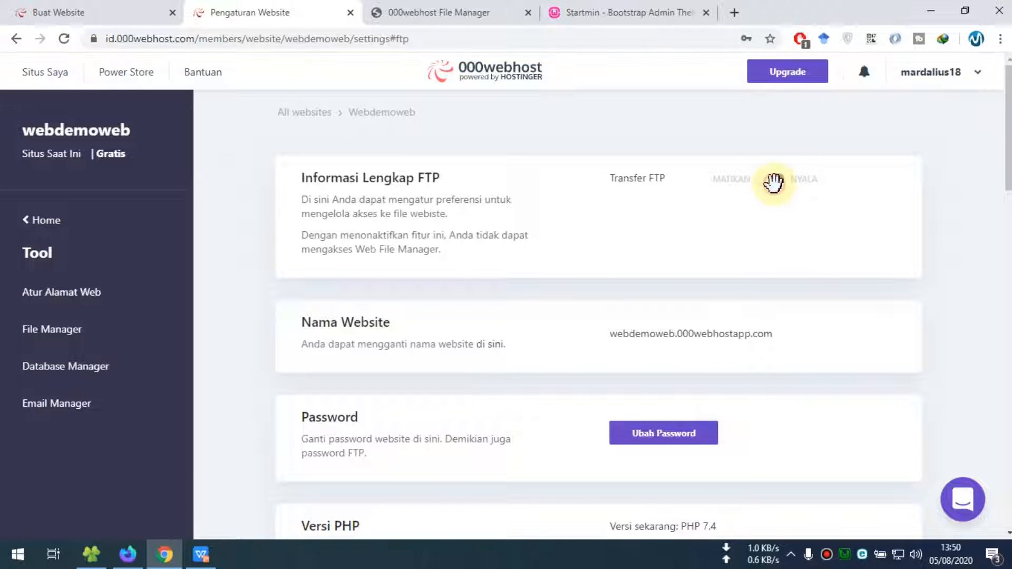
Turn FTP transfer back on and relaunch the web file manager, closing the old login tab
{"action": "left_click", "coordinate": [773, 182]}
{"action": "left_click", "coordinate": [64, 331]}
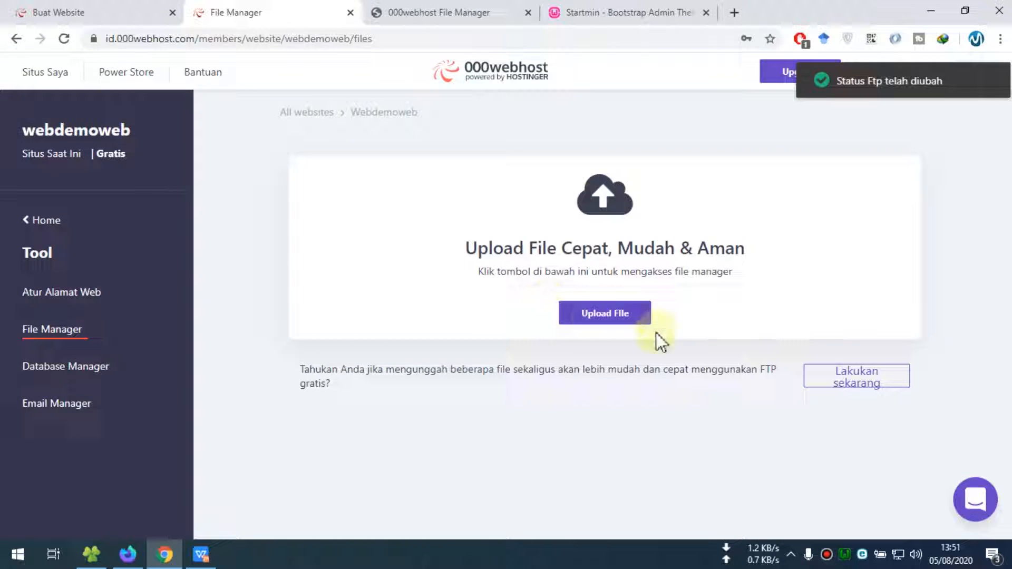
{"action": "left_click", "coordinate": [635, 319]}
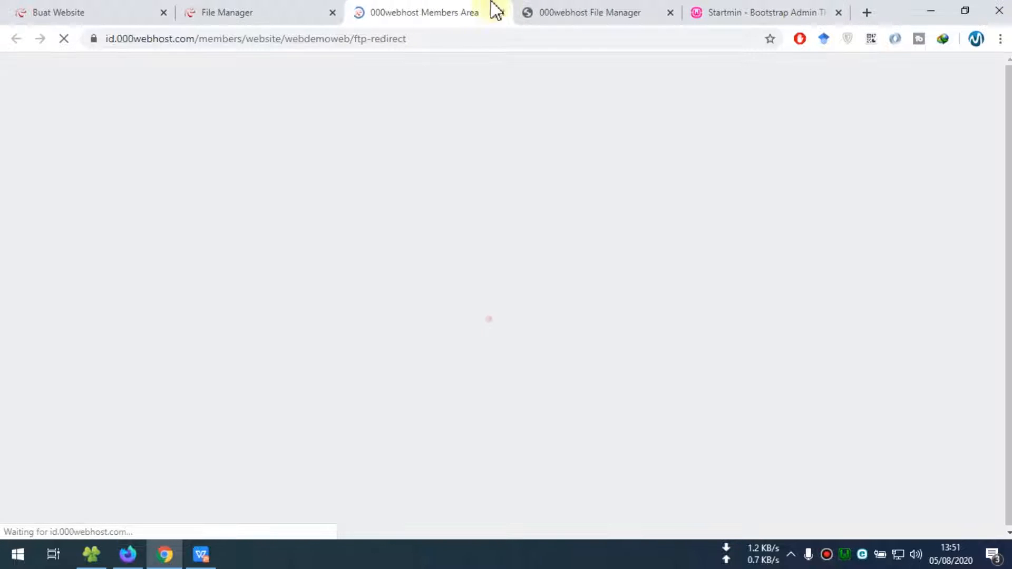
{"action": "left_click", "coordinate": [635, 16]}
{"action": "left_click", "coordinate": [670, 14]}
{"action": "left_click", "coordinate": [429, 13]}
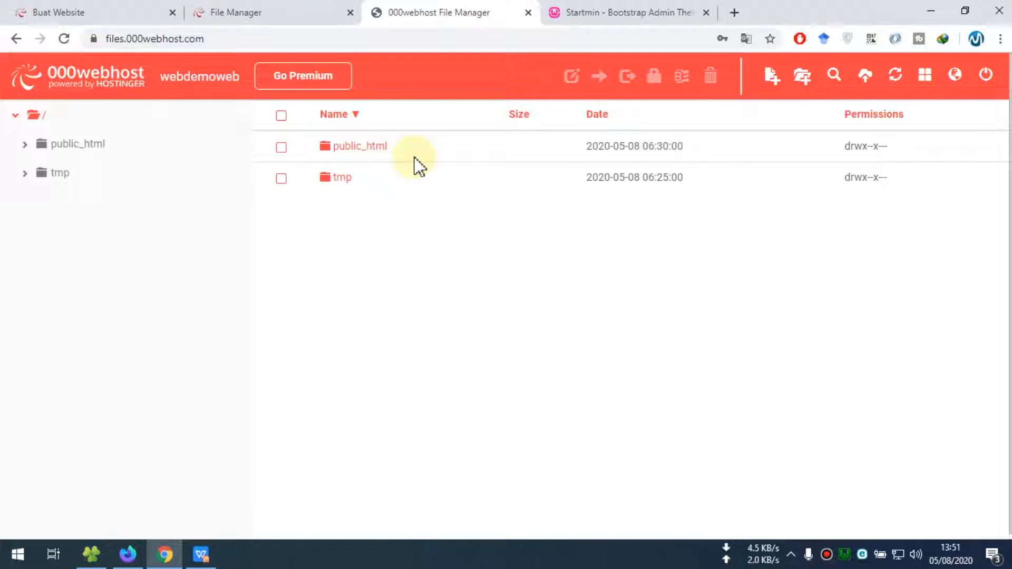
View the web file manager's file list, close it, return to FTP settings, and begin launching FileZilla from Start
{"action": "left_click", "coordinate": [293, 11]}
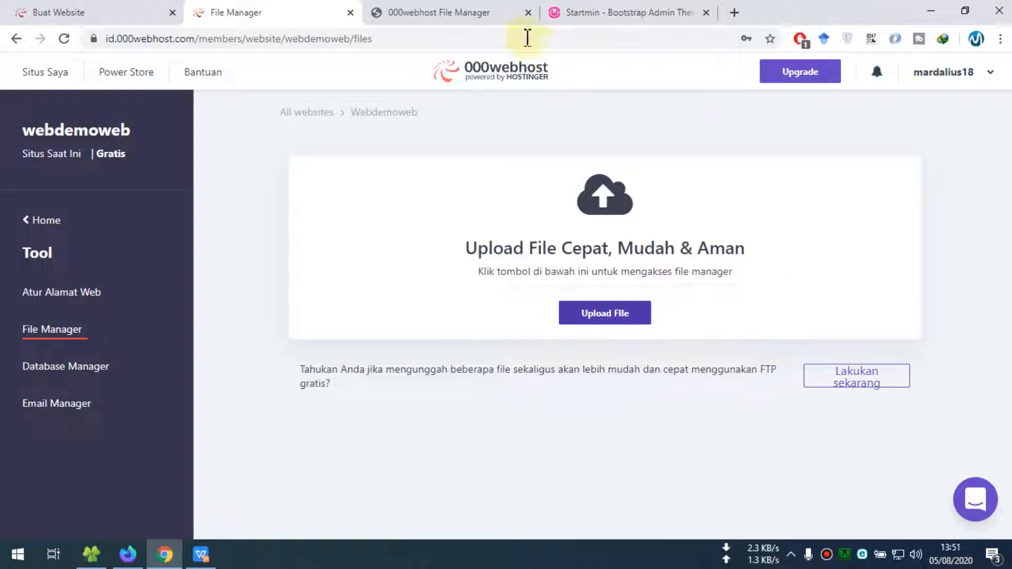
{"action": "left_click", "coordinate": [492, 16]}
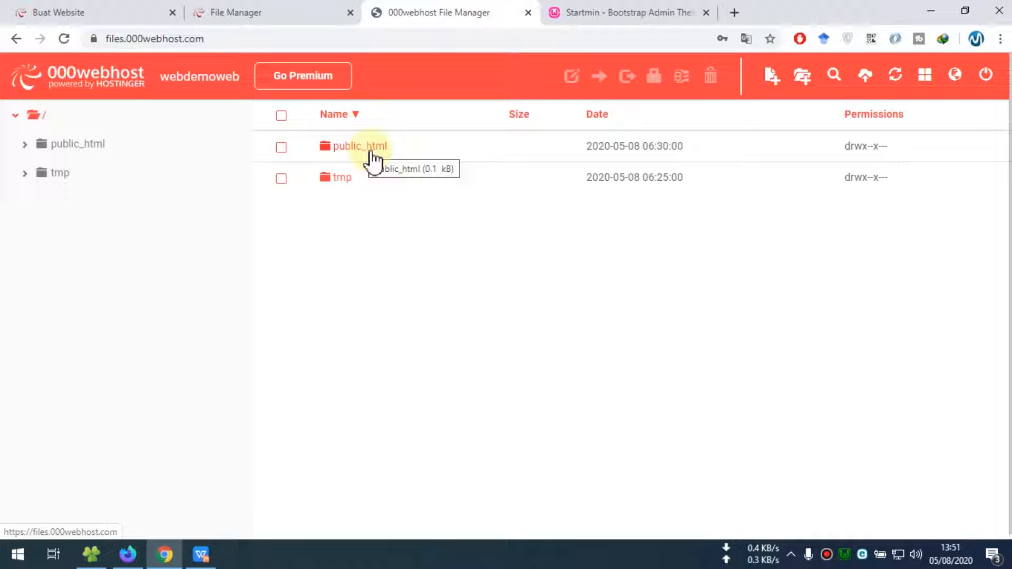
{"action": "left_click", "coordinate": [527, 12]}
{"action": "left_click", "coordinate": [269, 13]}
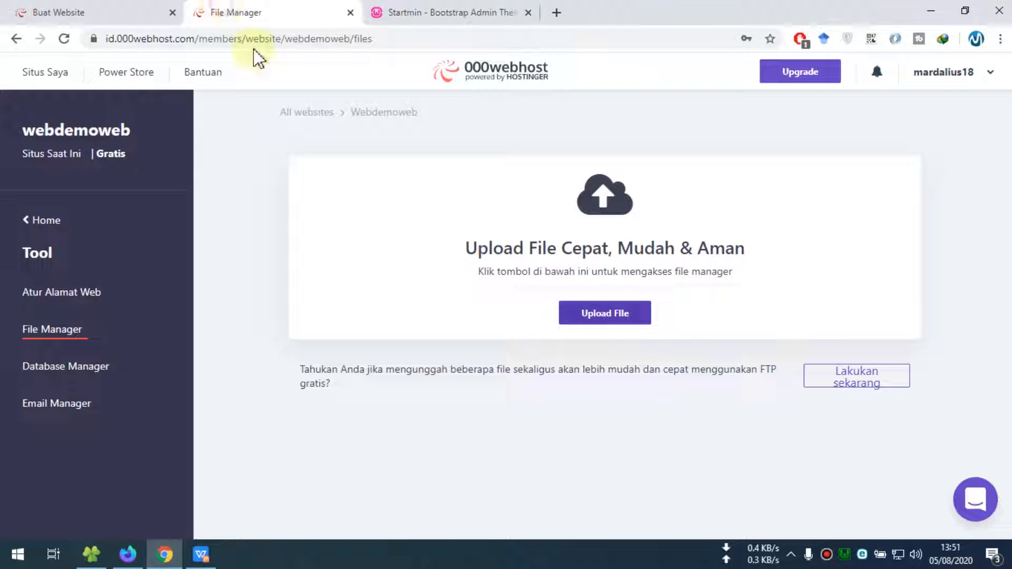
{"action": "left_click", "coordinate": [835, 382]}
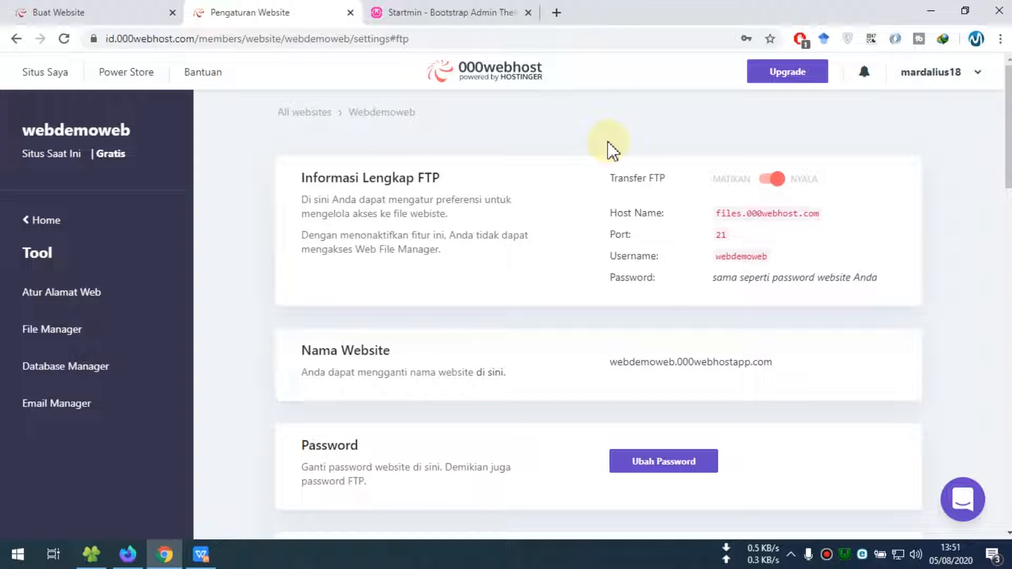
{"action": "left_click", "coordinate": [17, 554]}
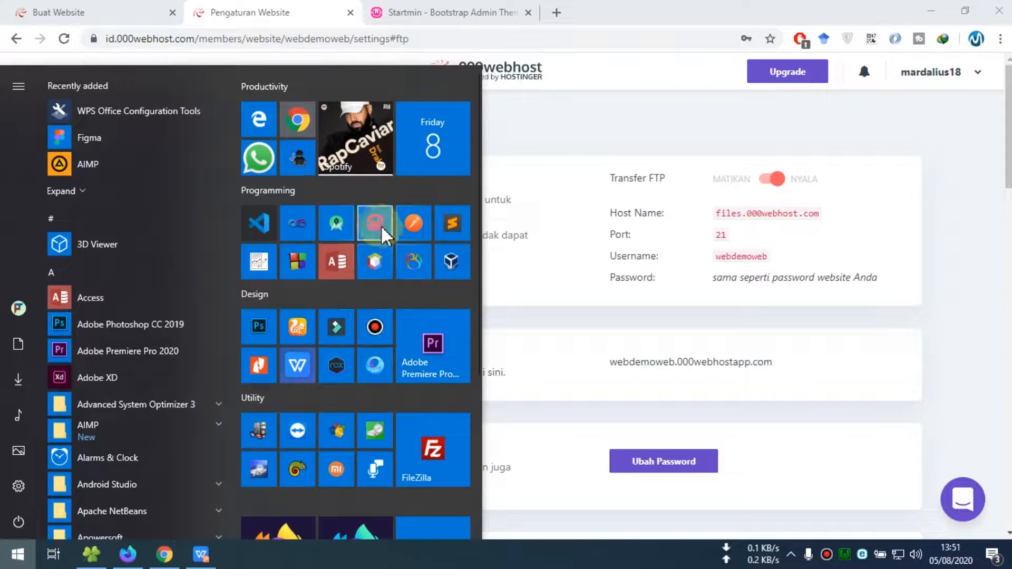
{"action": "left_click", "coordinate": [435, 466]}
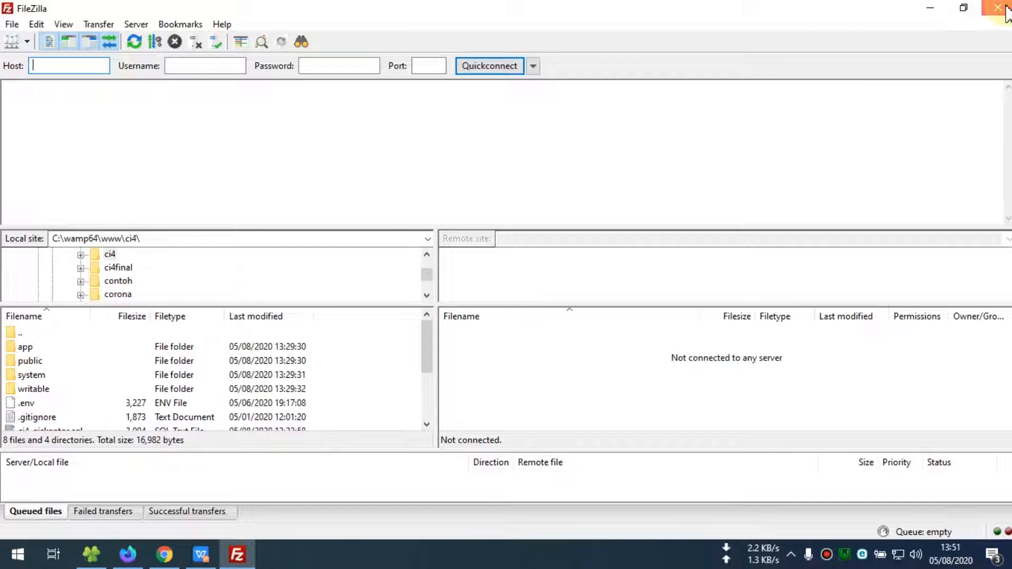
{"action": "left_click", "coordinate": [997, 7]}
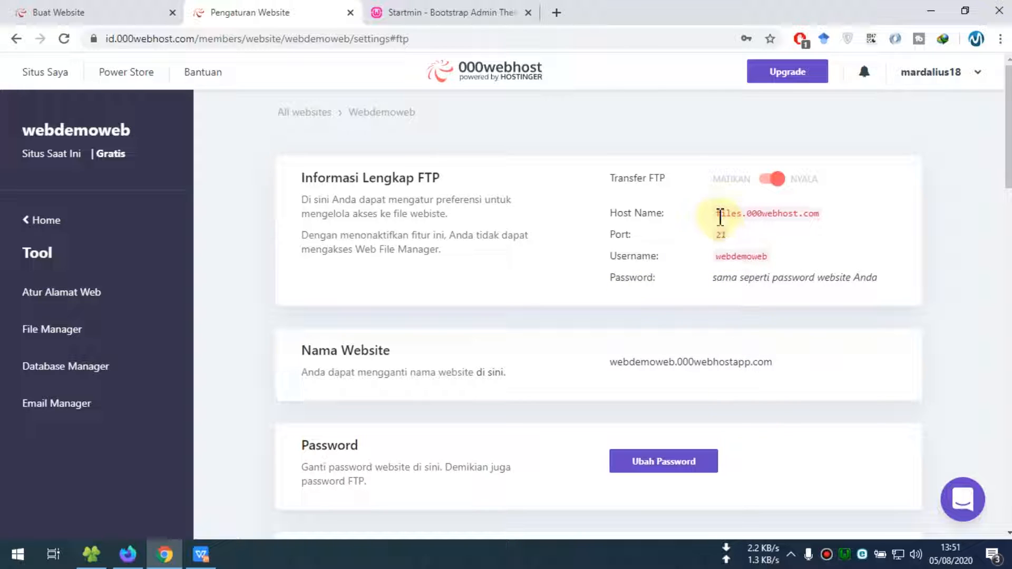
Select the FTP host name, port 21 and username from the connection details
{"action": "left_click_drag", "start_coordinate": [720, 213], "coordinate": [811, 213]}
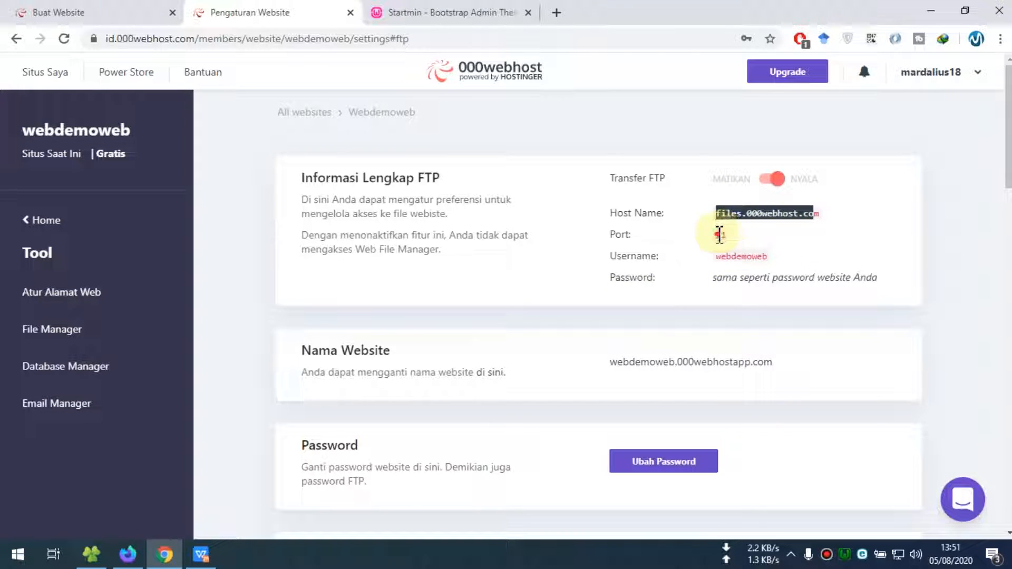
{"action": "double_click", "coordinate": [719, 234]}
{"action": "left_click_drag", "start_coordinate": [718, 257], "coordinate": [775, 259]}
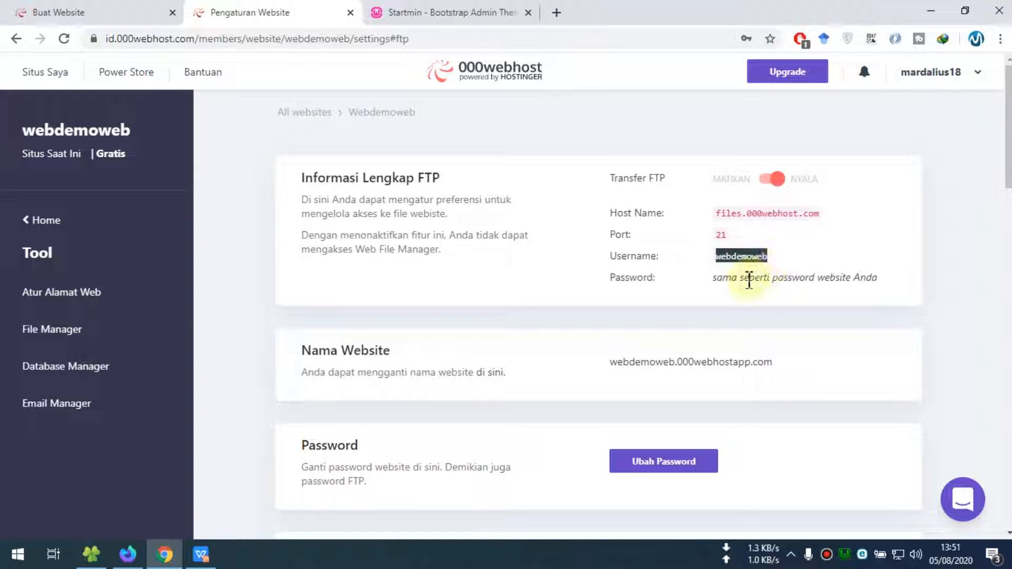
{"action": "left_click", "coordinate": [713, 281]}
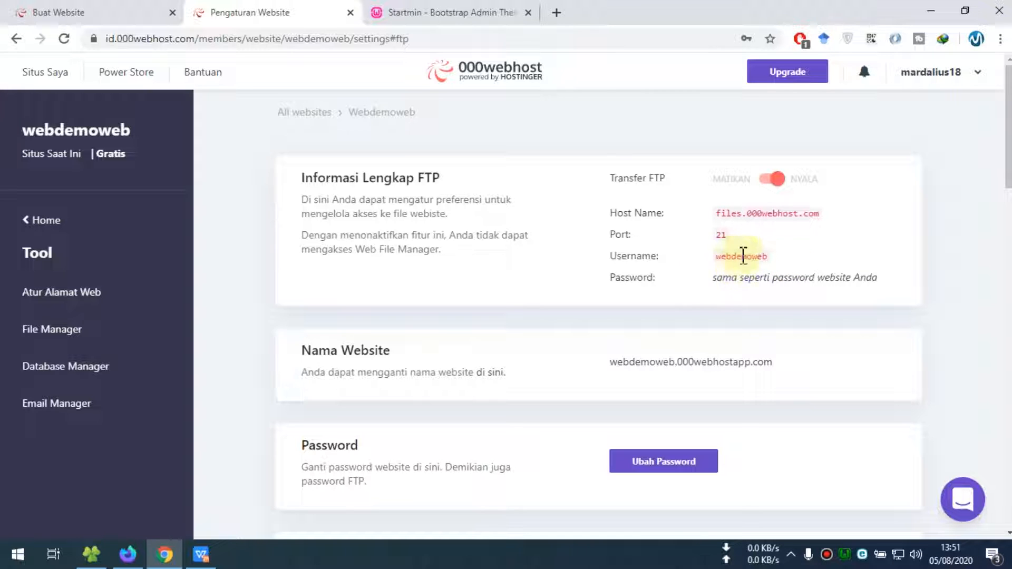
Launch the online File Manager and switch to its new tab, closing the old page
{"action": "left_click", "coordinate": [69, 335]}
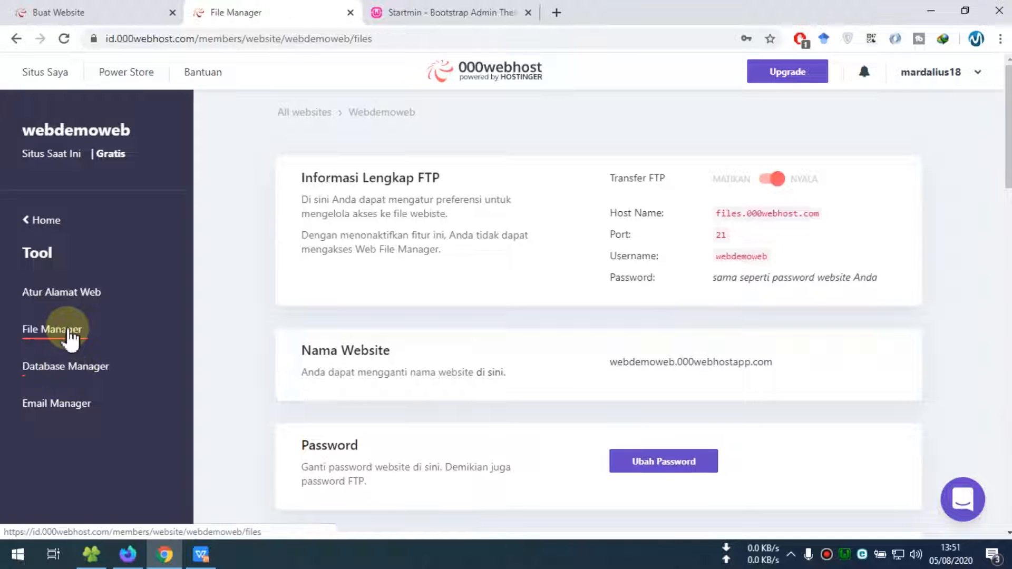
{"action": "left_click", "coordinate": [613, 315]}
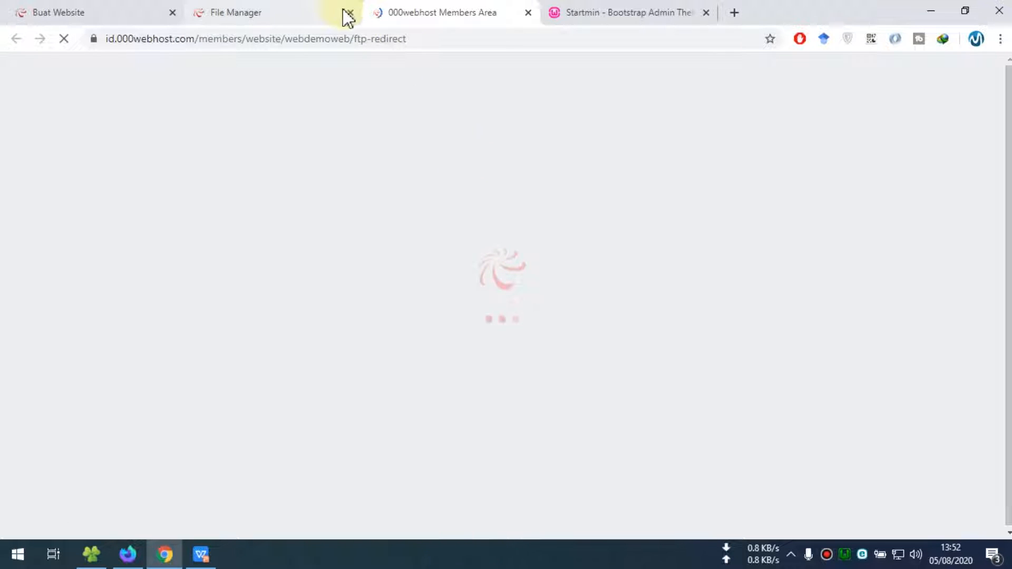
{"action": "left_click", "coordinate": [343, 13]}
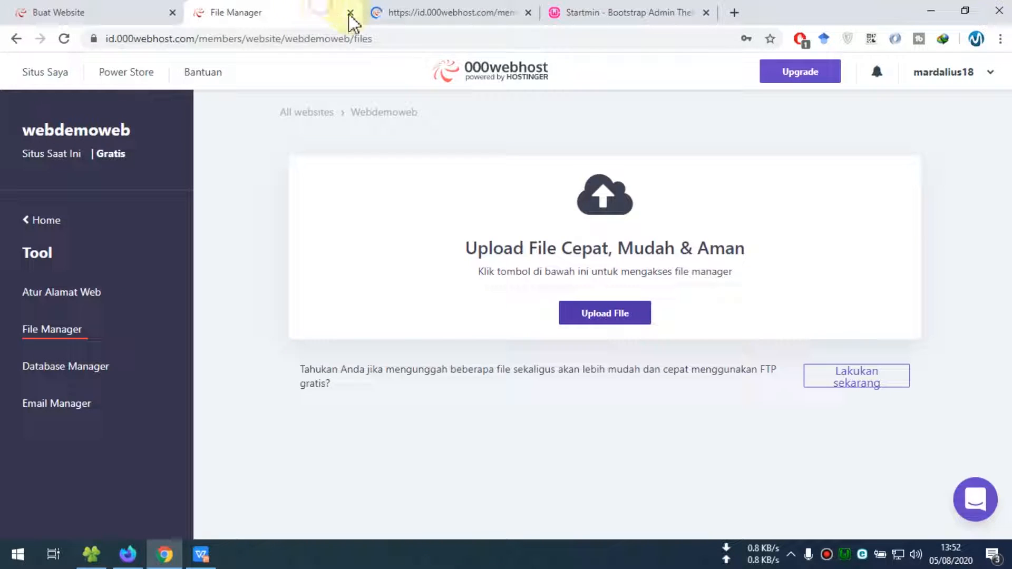
{"action": "left_click", "coordinate": [75, 11]}
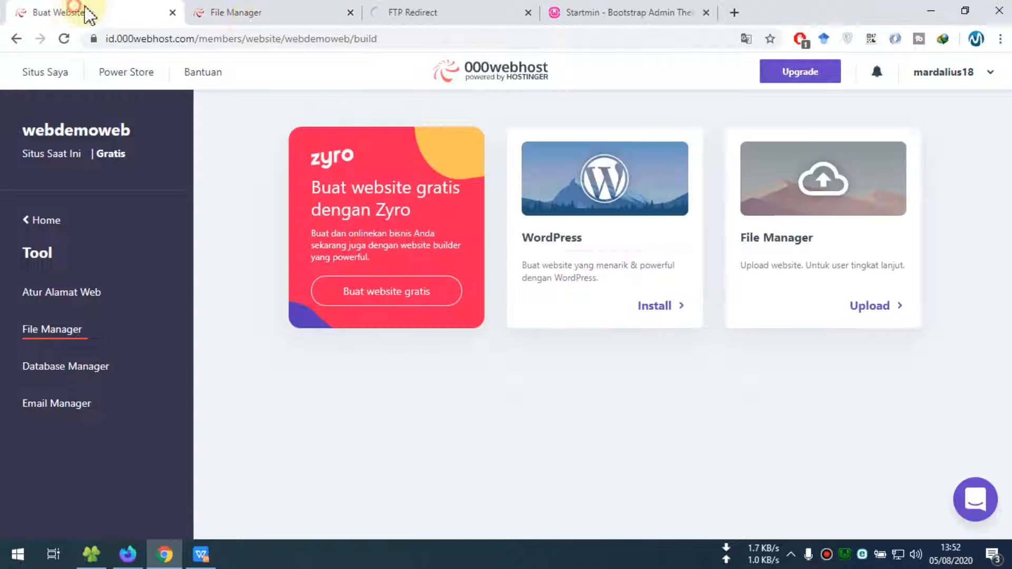
{"action": "left_click", "coordinate": [347, 14]}
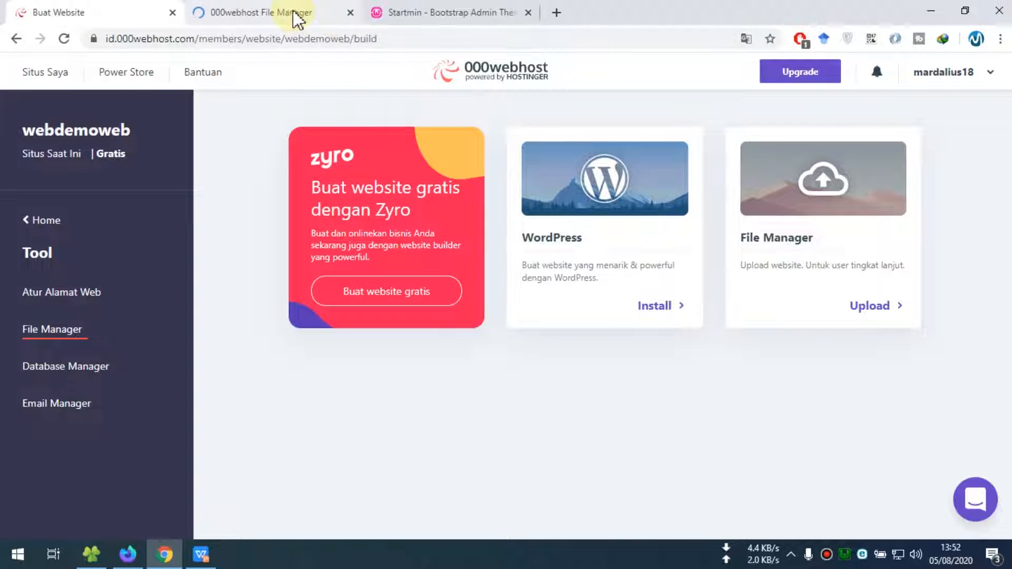
{"action": "left_click", "coordinate": [293, 13]}
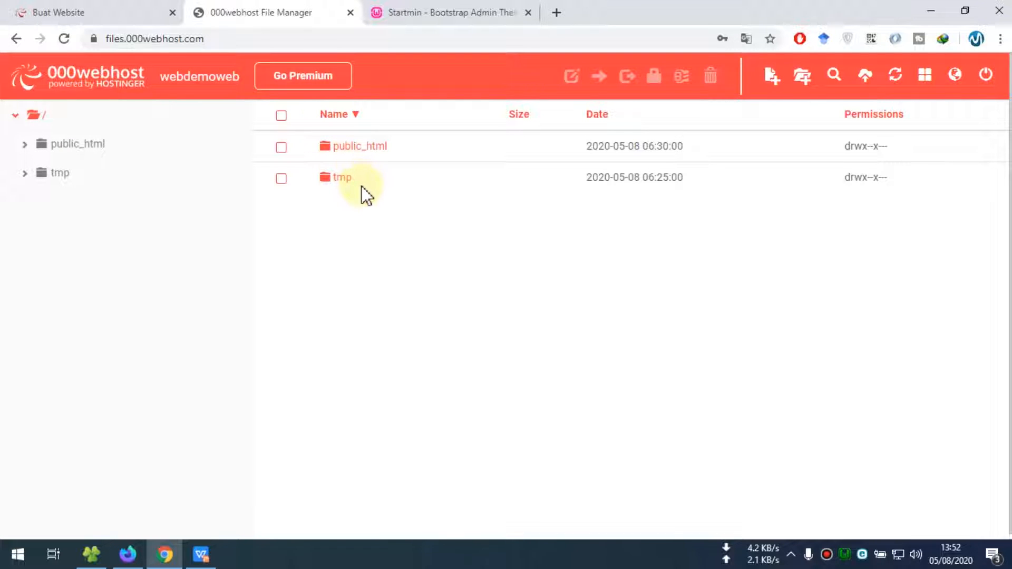
Open public_html in the online file manager and the local ci4 project folder in File Explorer
{"action": "left_click", "coordinate": [373, 159]}
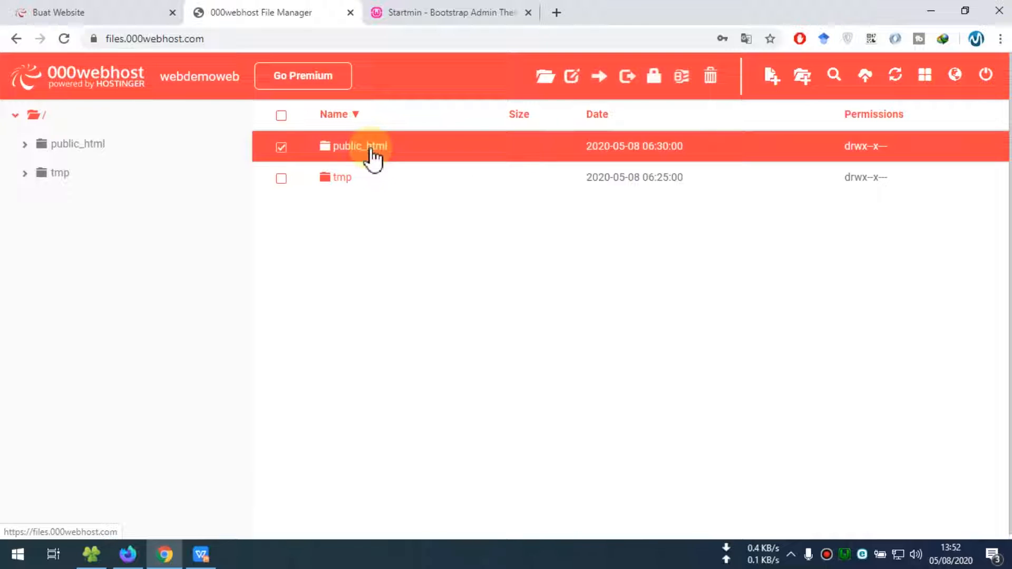
{"action": "double_click", "coordinate": [374, 158]}
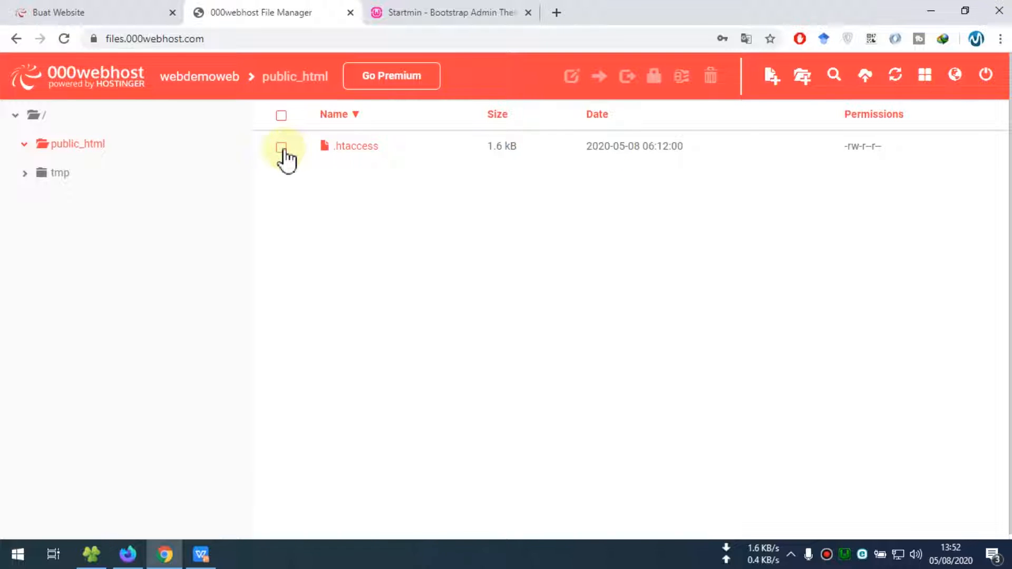
{"action": "left_click", "coordinate": [91, 554]}
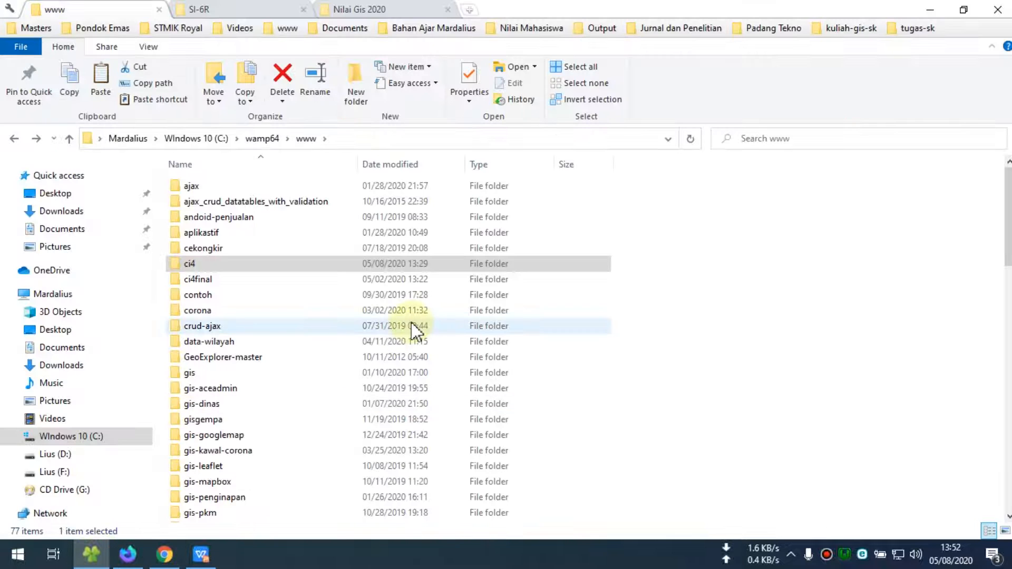
{"action": "double_click", "coordinate": [196, 264]}
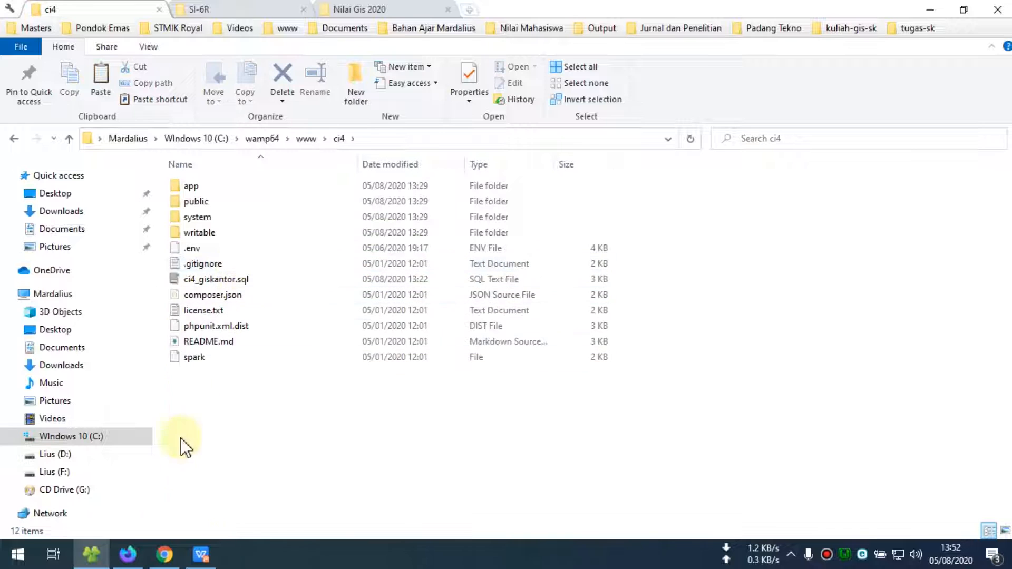
{"action": "left_click", "coordinate": [163, 560]}
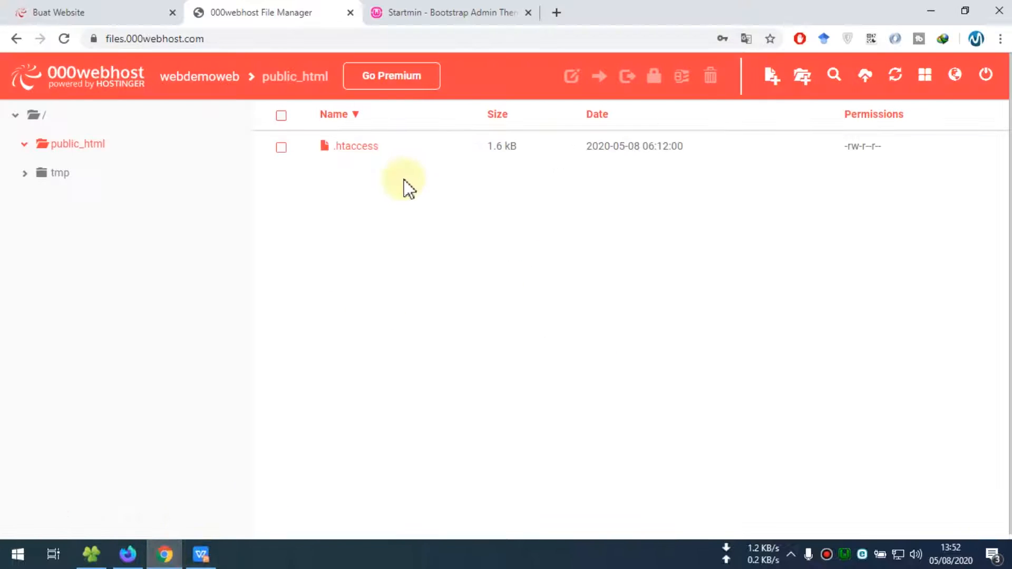
Delete the .htaccess file from public_html and return to the local ci4 folder
{"action": "left_click", "coordinate": [281, 147]}
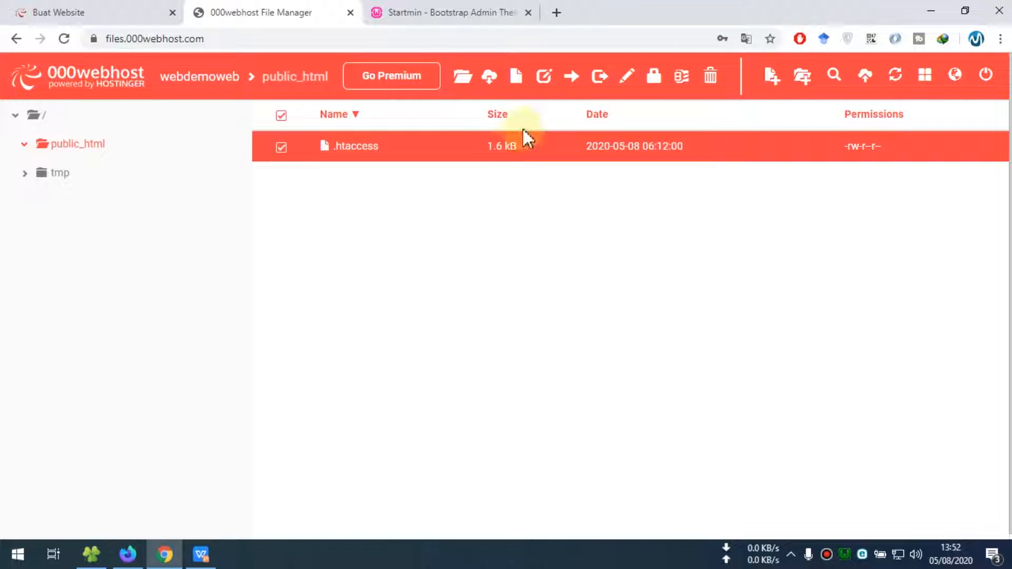
{"action": "left_click", "coordinate": [709, 76]}
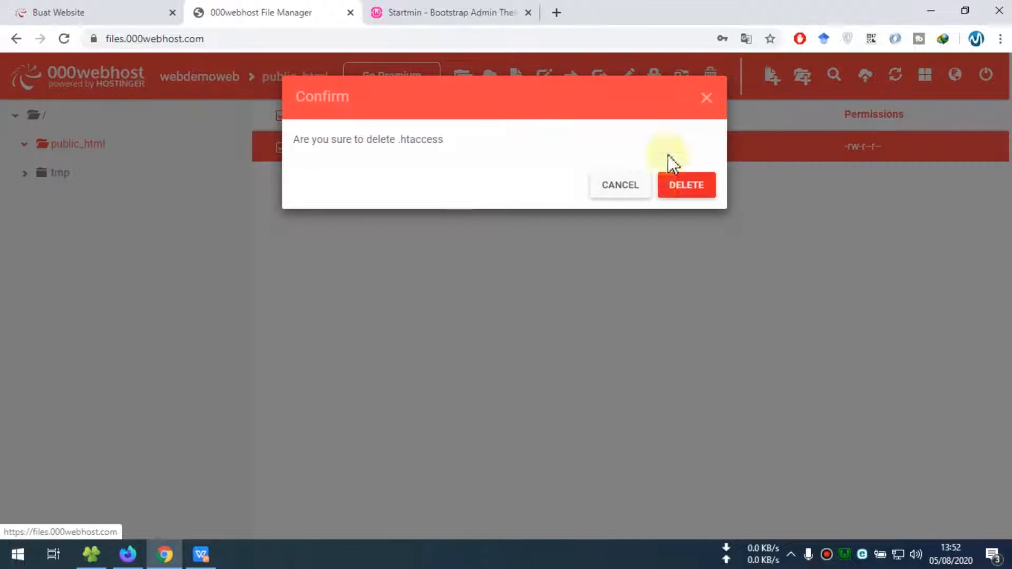
{"action": "left_click", "coordinate": [685, 184]}
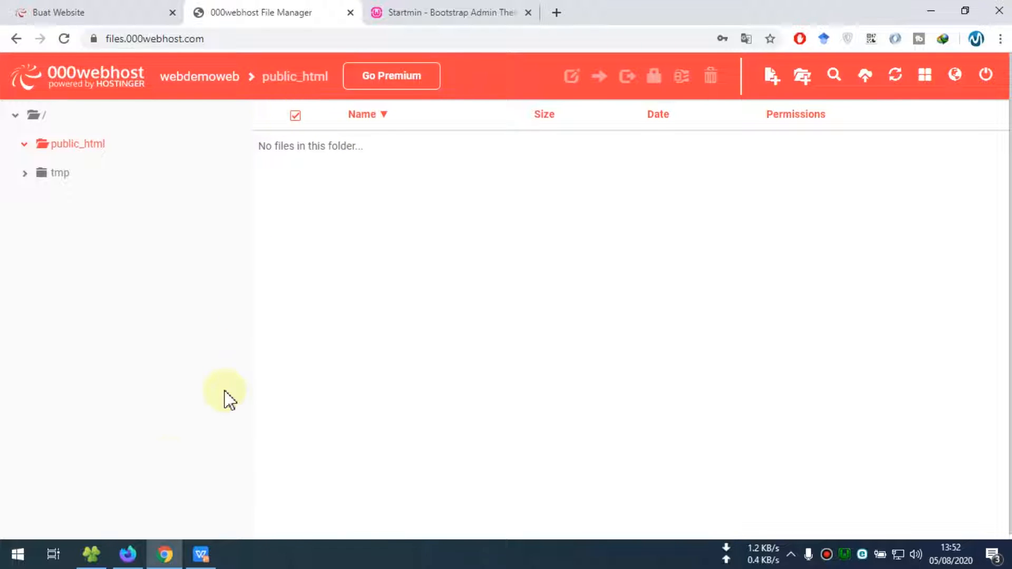
{"action": "left_click", "coordinate": [91, 554]}
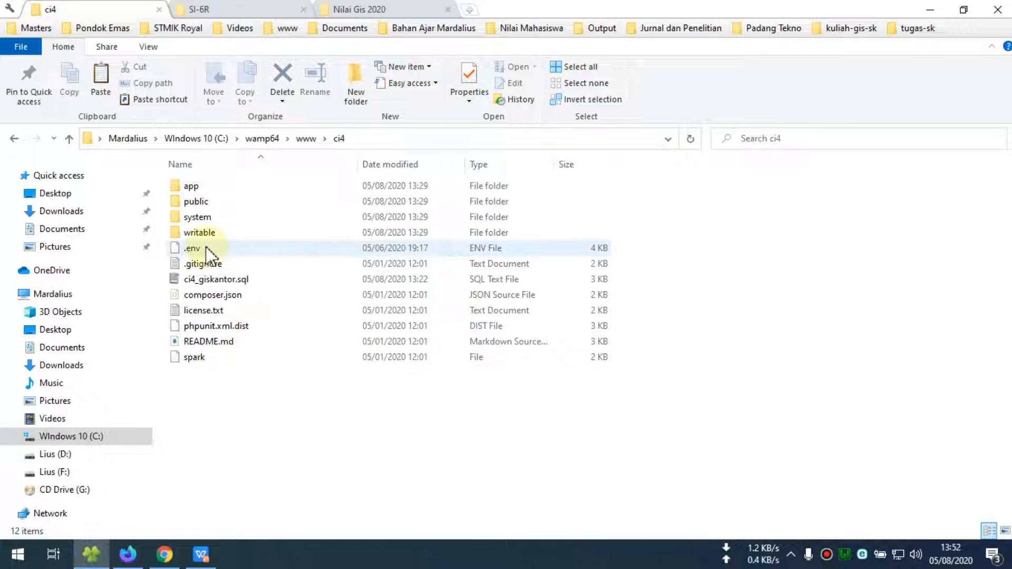
Drag all seven items from ci4\public into public_html, start the upload, and reopen ci4\public in Explorer
{"action": "double_click", "coordinate": [199, 203]}
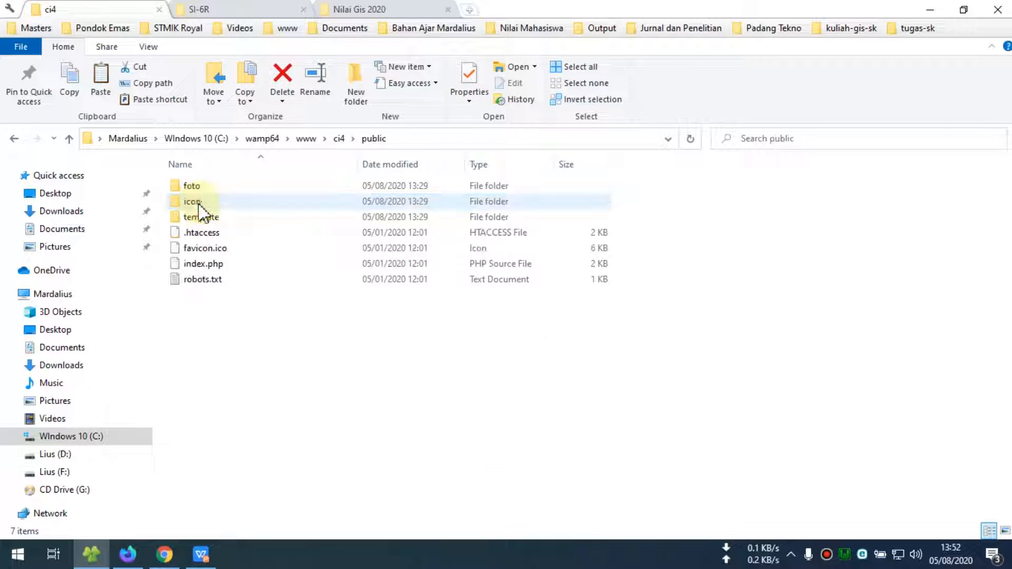
{"action": "left_click_drag", "start_coordinate": [191, 362], "coordinate": [225, 172]}
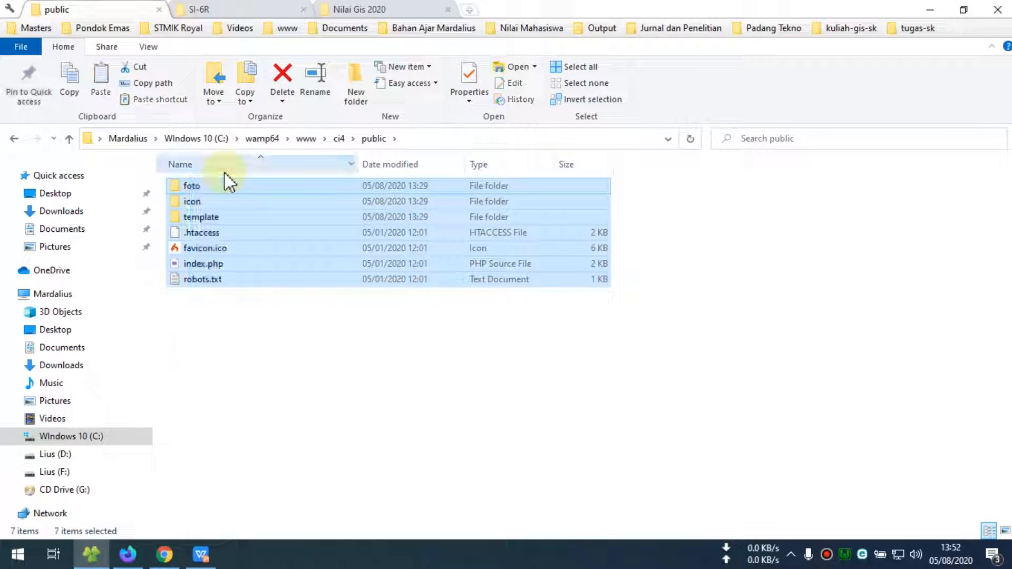
{"action": "left_click_drag", "start_coordinate": [217, 208], "coordinate": [629, 349]}
{"action": "scroll", "coordinate": [630, 365], "scroll_direction": "down", "scroll_amount": 5}
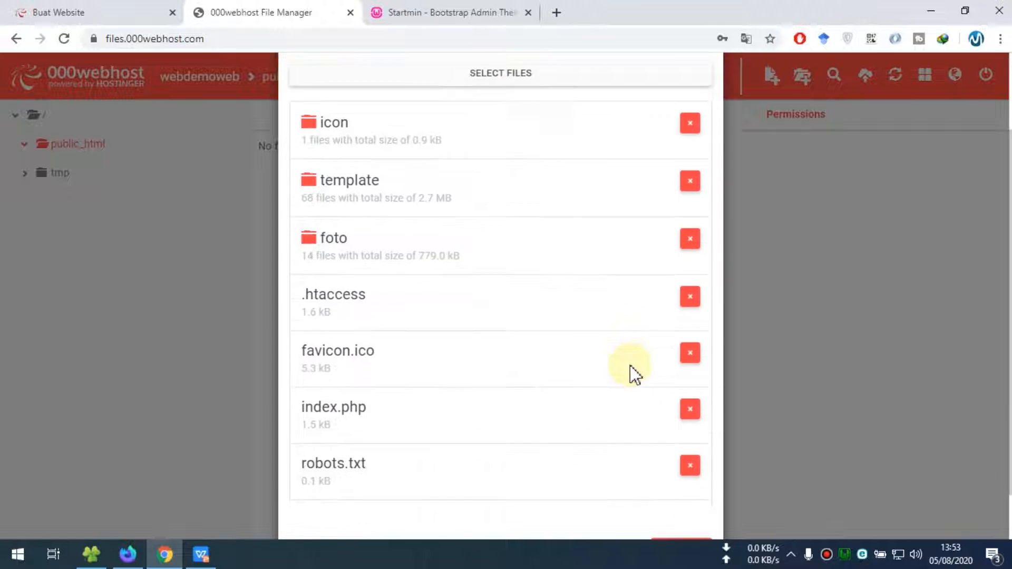
{"action": "left_click", "coordinate": [692, 494]}
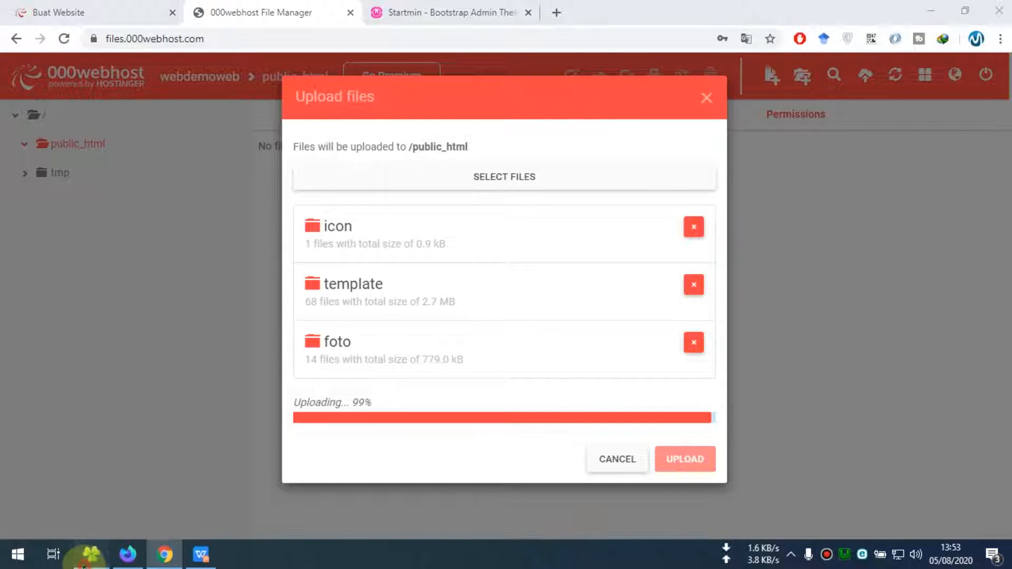
{"action": "left_click", "coordinate": [91, 554]}
{"action": "left_click", "coordinate": [14, 138]}
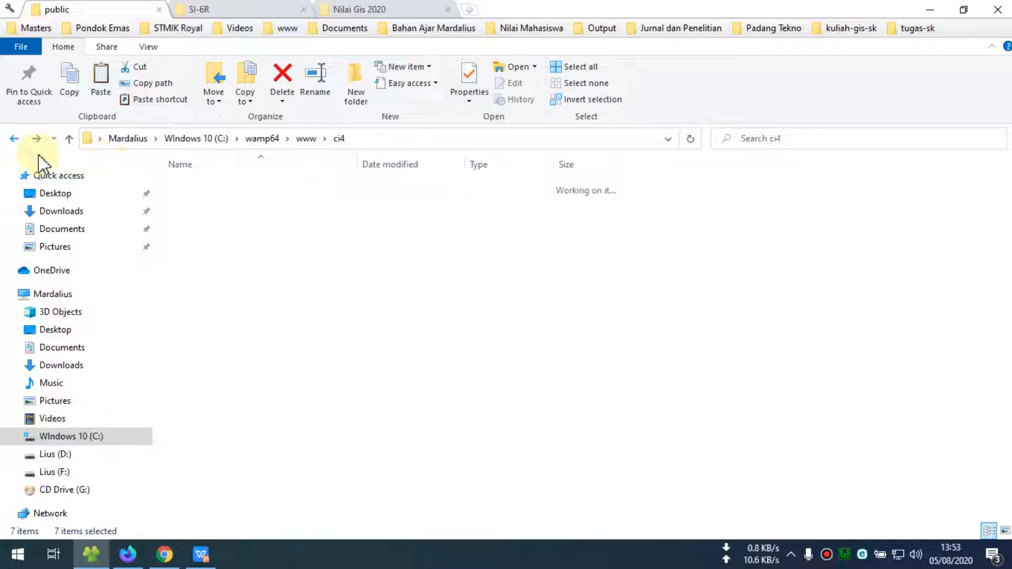
{"action": "double_click", "coordinate": [196, 203]}
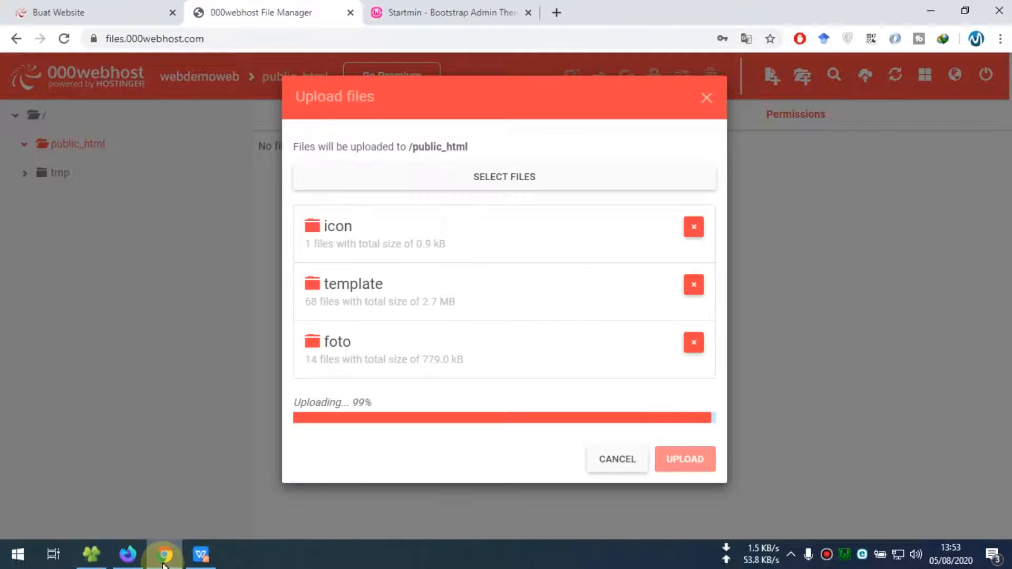
Wait for the seven-item upload into public_html to finish, go to the site root, then switch to File Explorer
{"action": "left_click", "coordinate": [165, 554]}
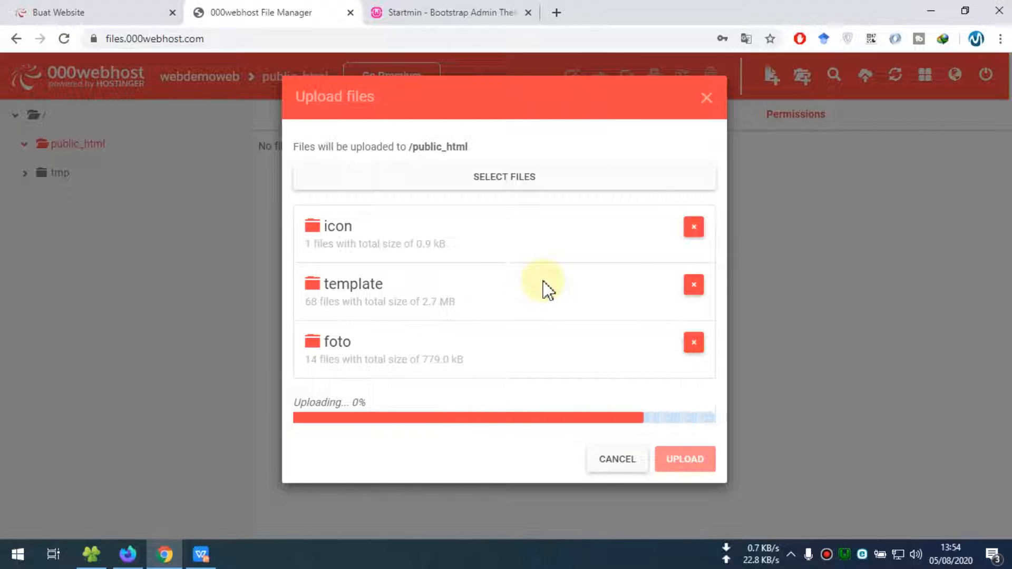
{"action": "mouse_move", "coordinate": [753, 560]}
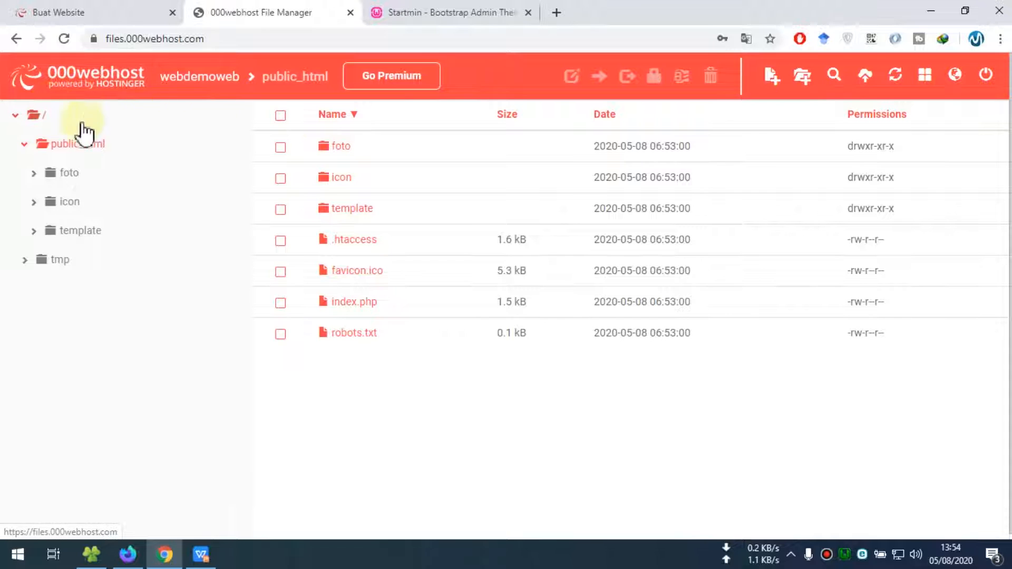
{"action": "left_click", "coordinate": [43, 114]}
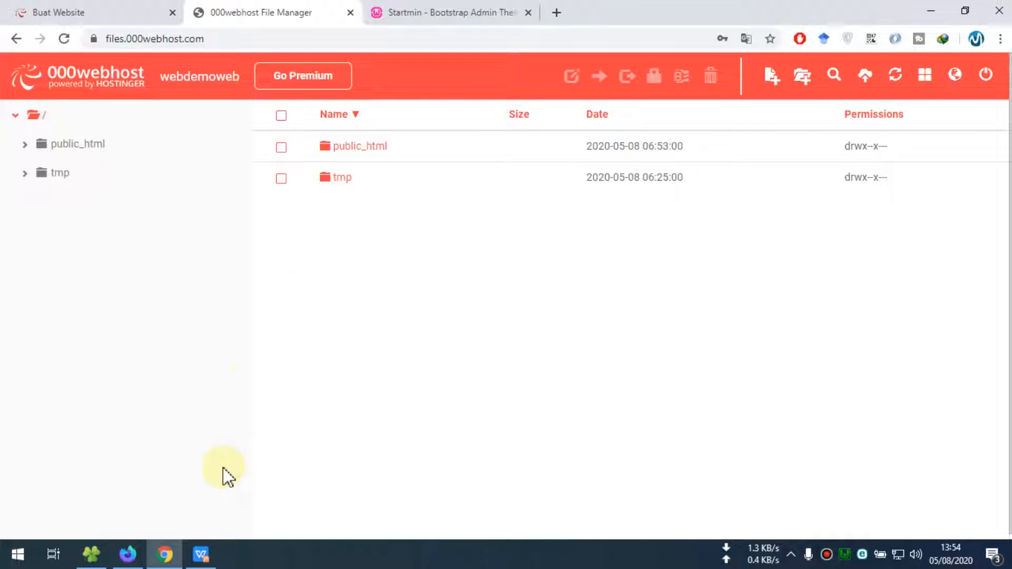
{"action": "left_click", "coordinate": [91, 553]}
Select all ci4 items except the public folder and ci4_giskantor.sql
{"action": "left_click", "coordinate": [13, 139]}
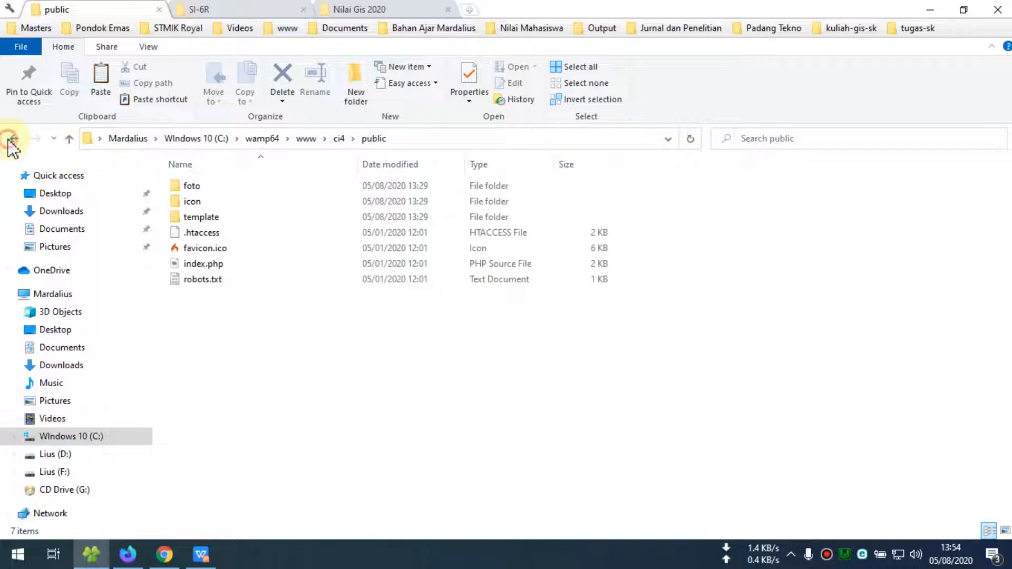
{"action": "left_click", "coordinate": [193, 187]}
{"action": "left_click", "coordinate": [197, 216]}
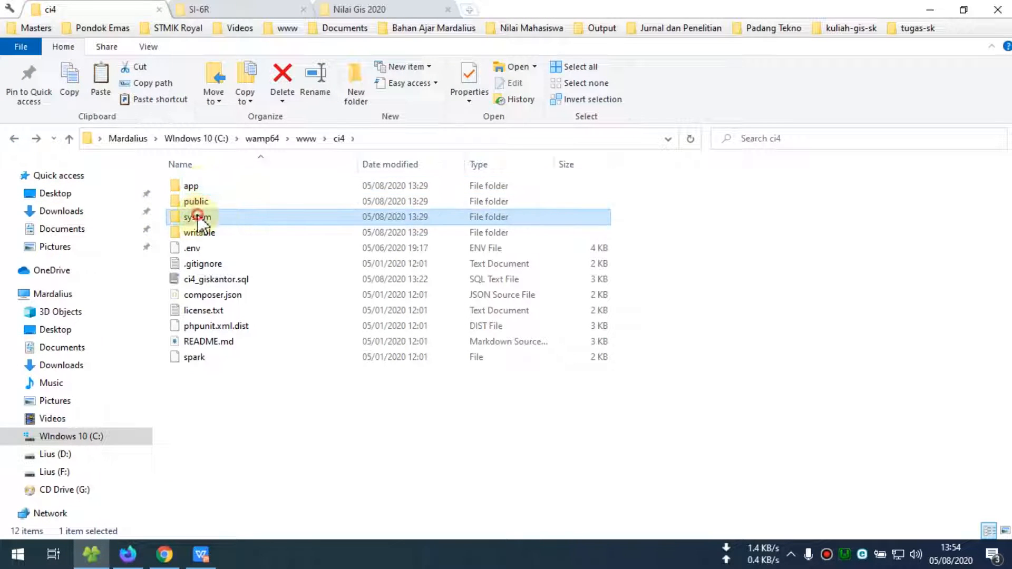
{"action": "left_click", "coordinate": [199, 234]}
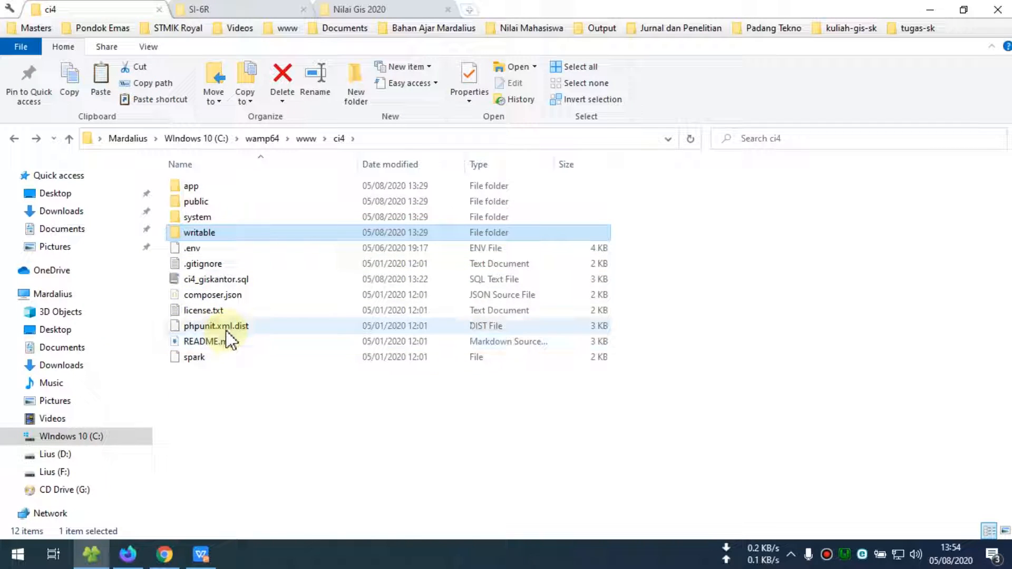
{"action": "left_click", "coordinate": [219, 282]}
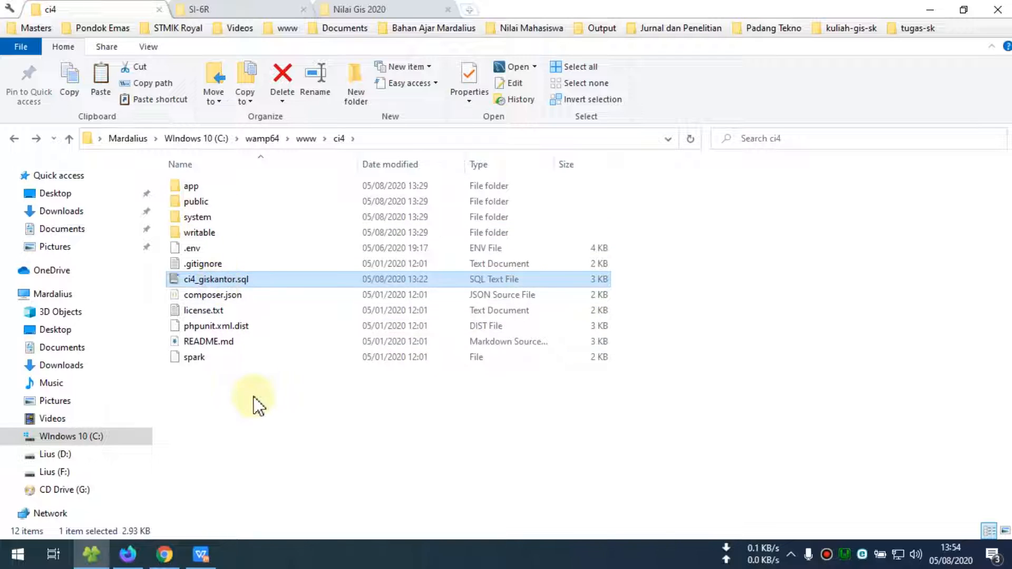
{"action": "left_click", "coordinate": [253, 396]}
{"action": "left_click", "coordinate": [203, 190]}
{"action": "key", "text": "ctrl+a"}
{"action": "left_click", "coordinate": [198, 202], "text": "ctrl"}
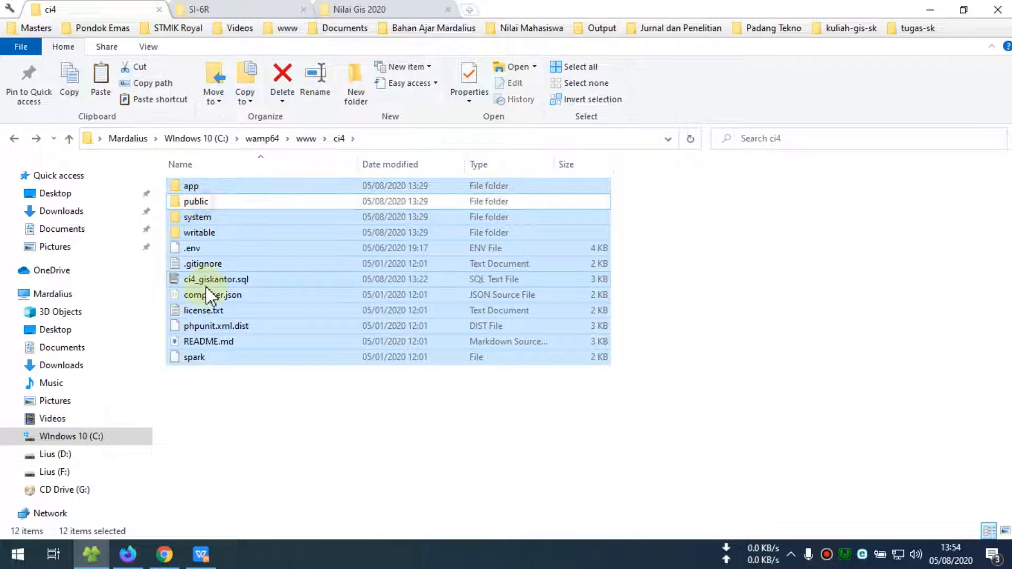
{"action": "left_click", "coordinate": [205, 281], "text": "ctrl"}
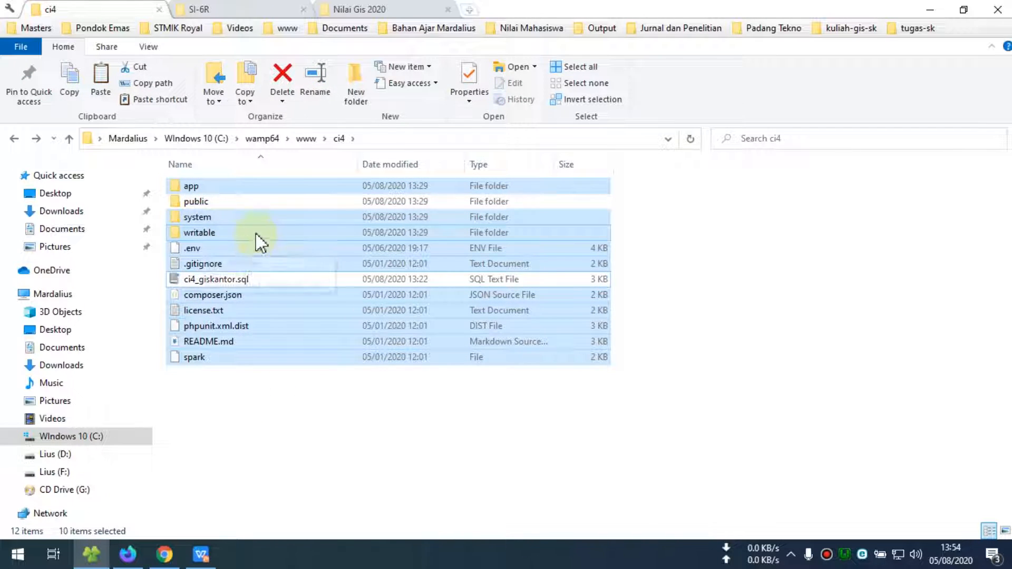
{"action": "left_click", "coordinate": [176, 560]}
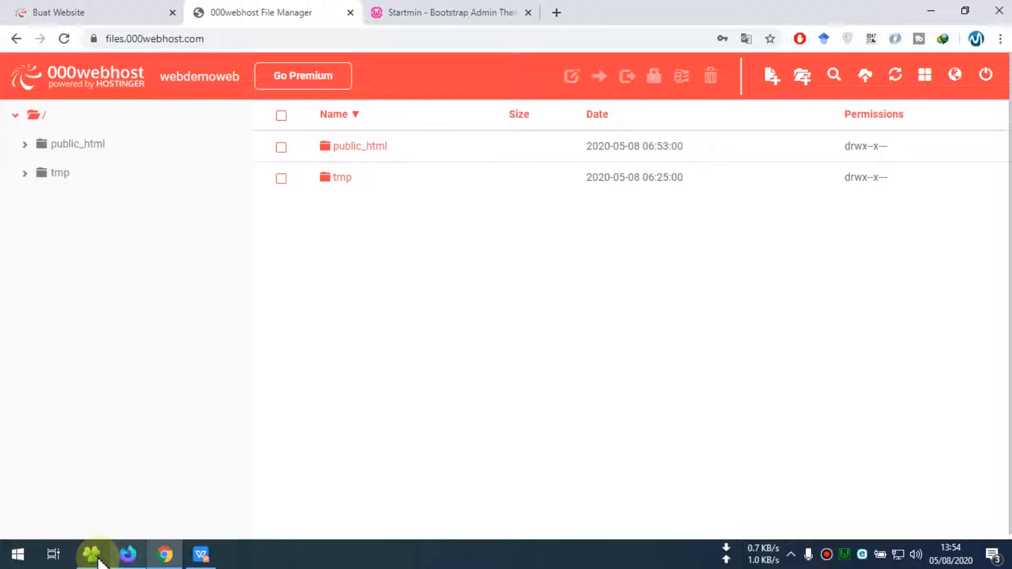
Drag the selected ci4 items into the 000webhost File Manager root and upload them
{"action": "left_click", "coordinate": [124, 9]}
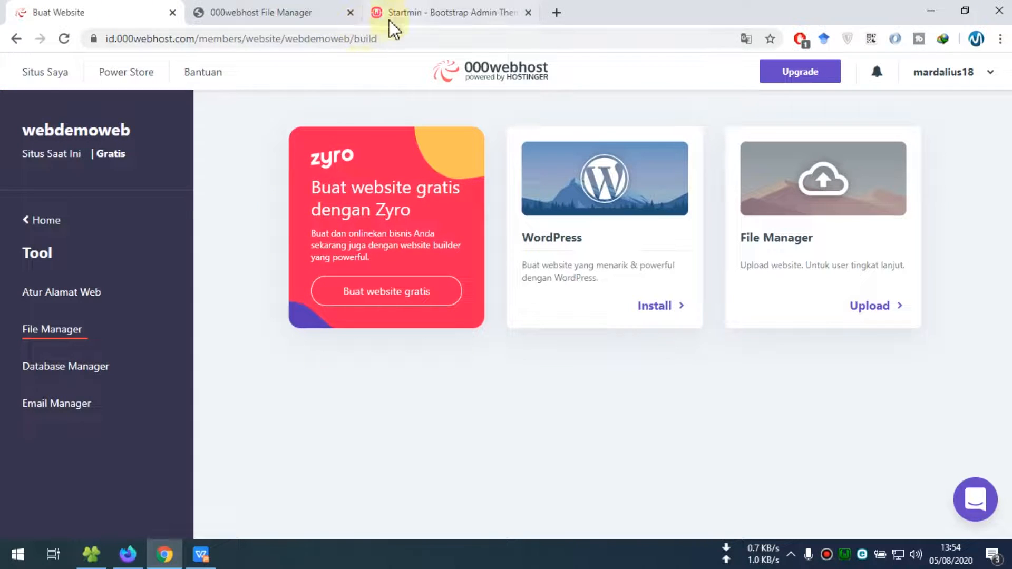
{"action": "left_click", "coordinate": [224, 12]}
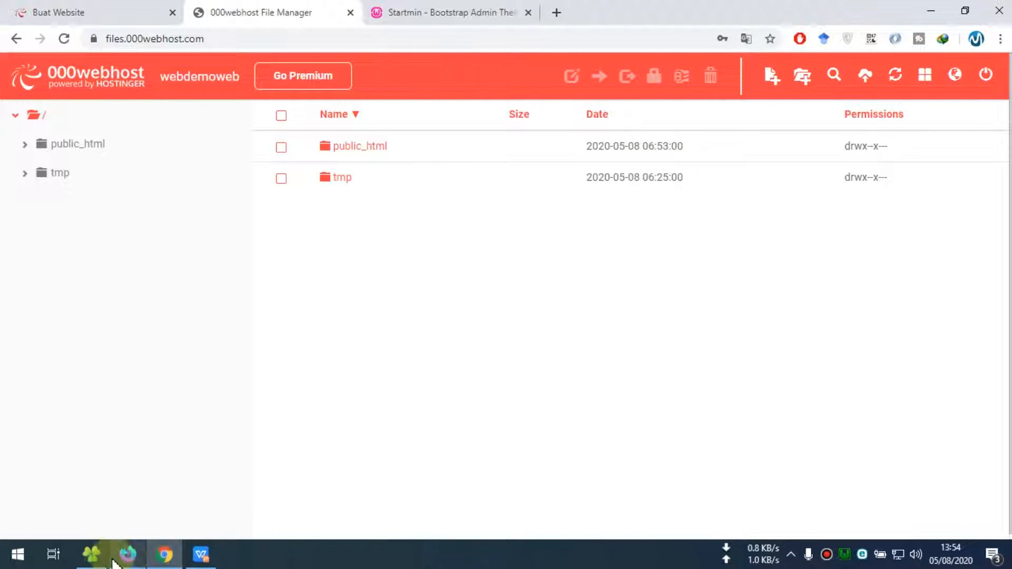
{"action": "left_click", "coordinate": [91, 555]}
{"action": "left_click_drag", "start_coordinate": [207, 221], "coordinate": [632, 380]}
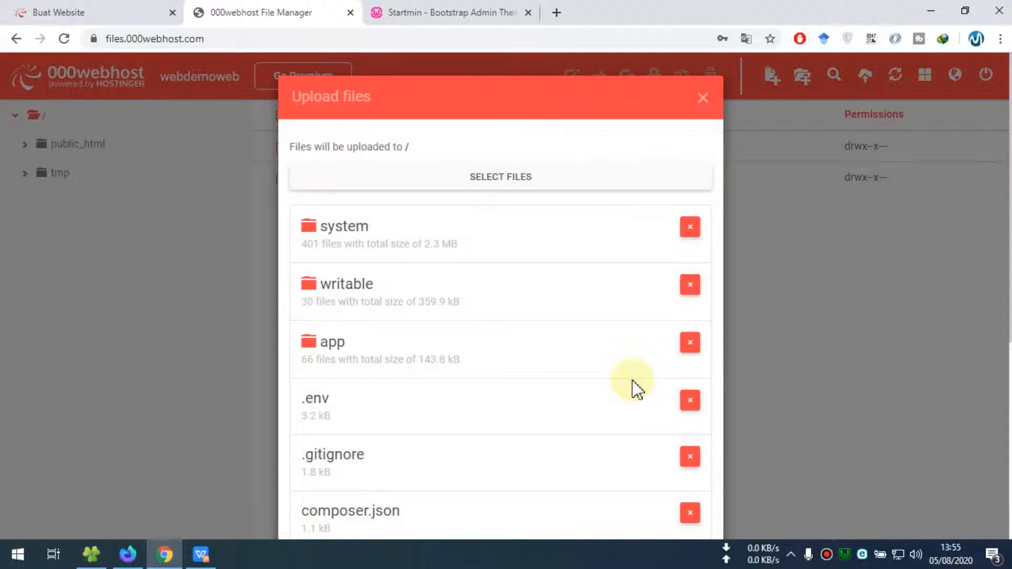
{"action": "scroll", "coordinate": [580, 401], "scroll_direction": "down", "scroll_amount": 5}
{"action": "left_click", "coordinate": [680, 492]}
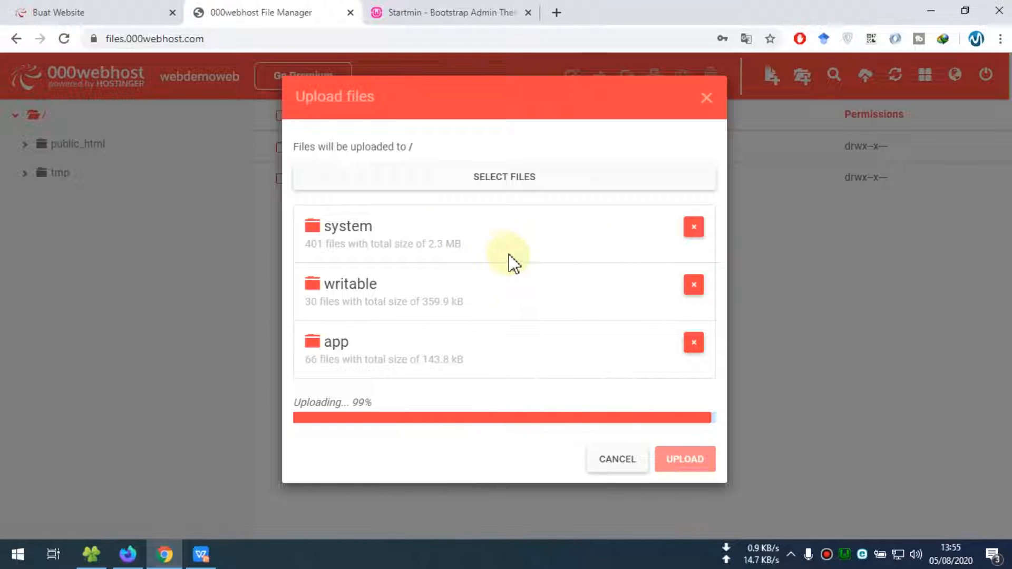
{"action": "left_click", "coordinate": [91, 559]}
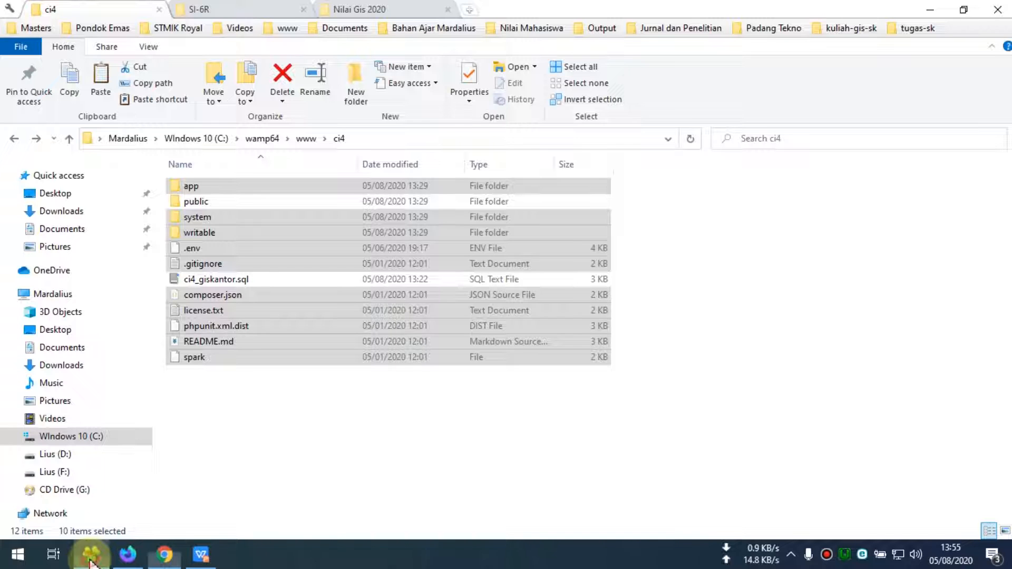
From the Website Saya list, open webdemoweb.000webhostapp.com in a new browser tab
{"action": "left_click", "coordinate": [321, 431]}
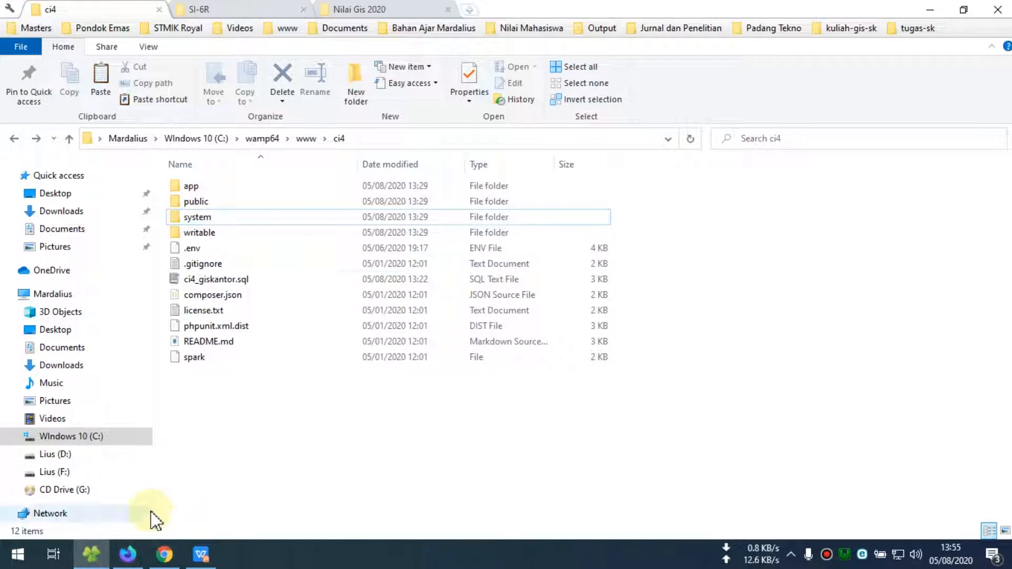
{"action": "left_click", "coordinate": [164, 553]}
{"action": "left_click", "coordinate": [135, 13]}
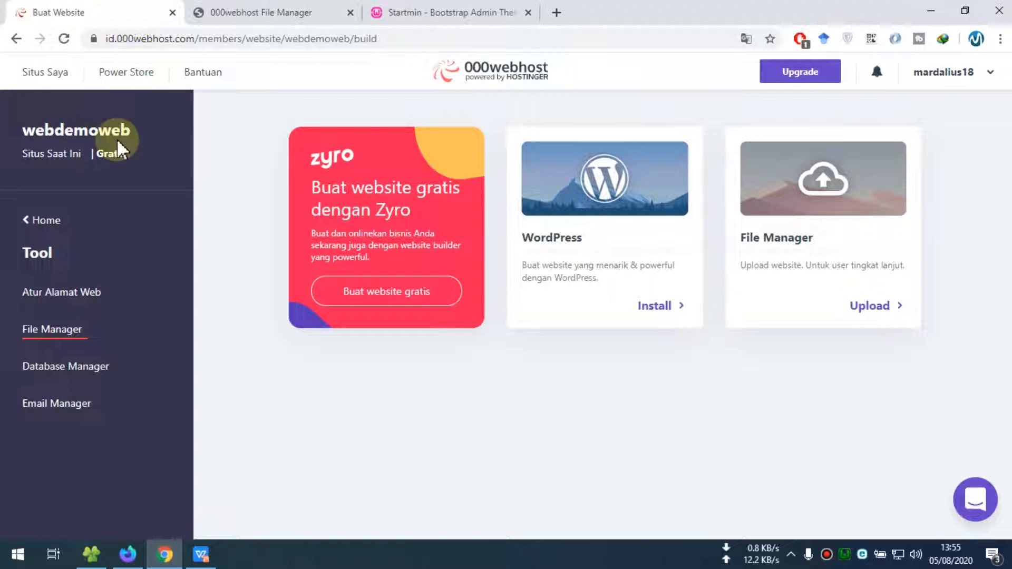
{"action": "left_click", "coordinate": [29, 224]}
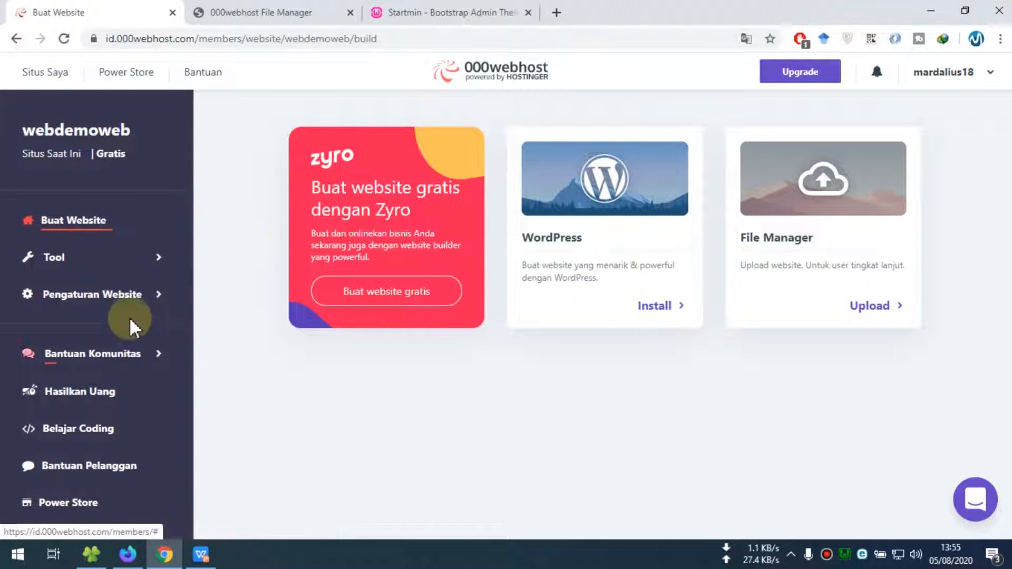
{"action": "left_click", "coordinate": [17, 40]}
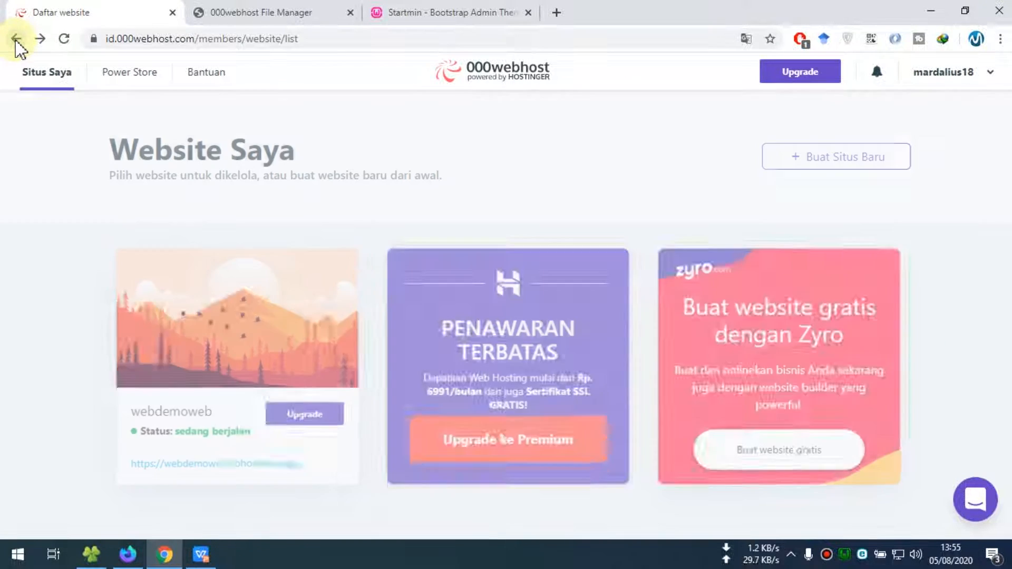
{"action": "middle_click", "coordinate": [195, 475]}
Reload the live site, still showing HTTP ERROR 500, then check the upload progress
{"action": "left_click", "coordinate": [267, 16]}
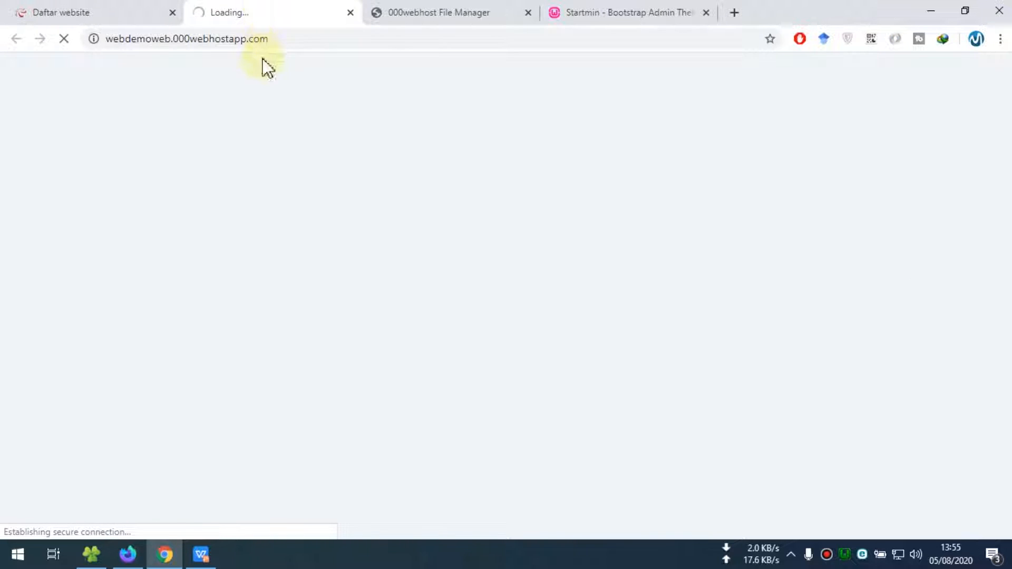
{"action": "left_click", "coordinate": [302, 39]}
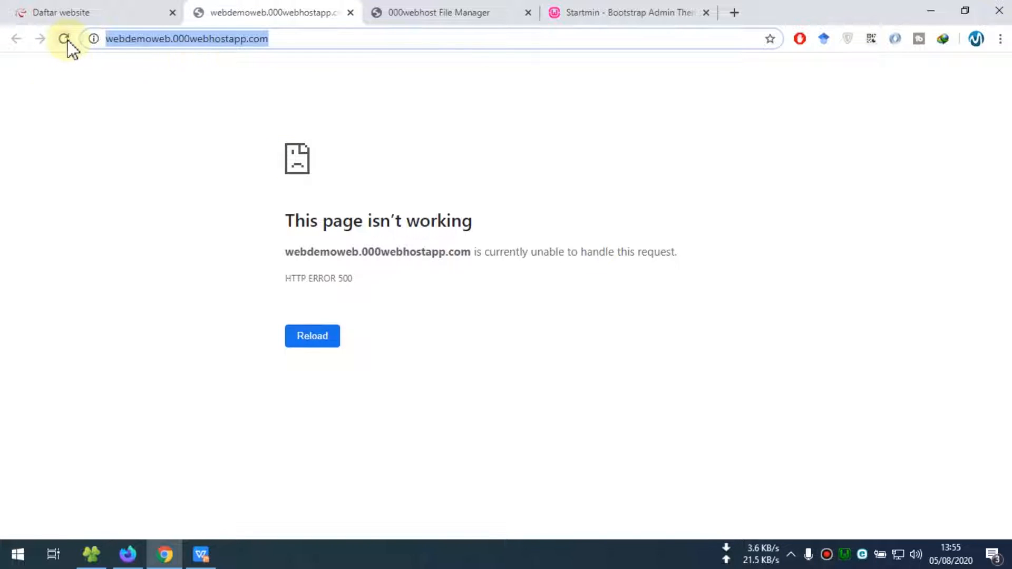
{"action": "left_click", "coordinate": [66, 39]}
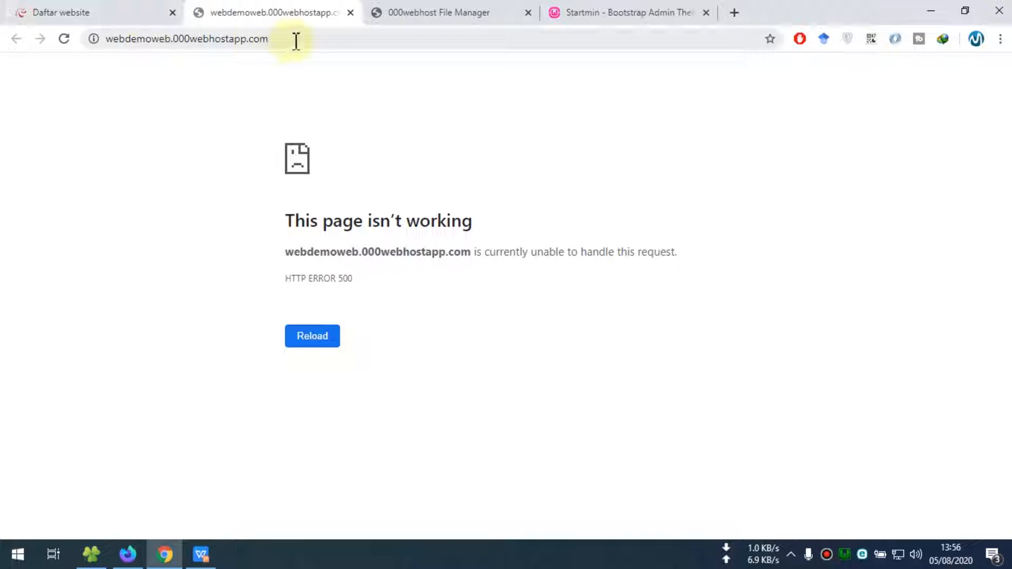
{"action": "left_click", "coordinate": [444, 16]}
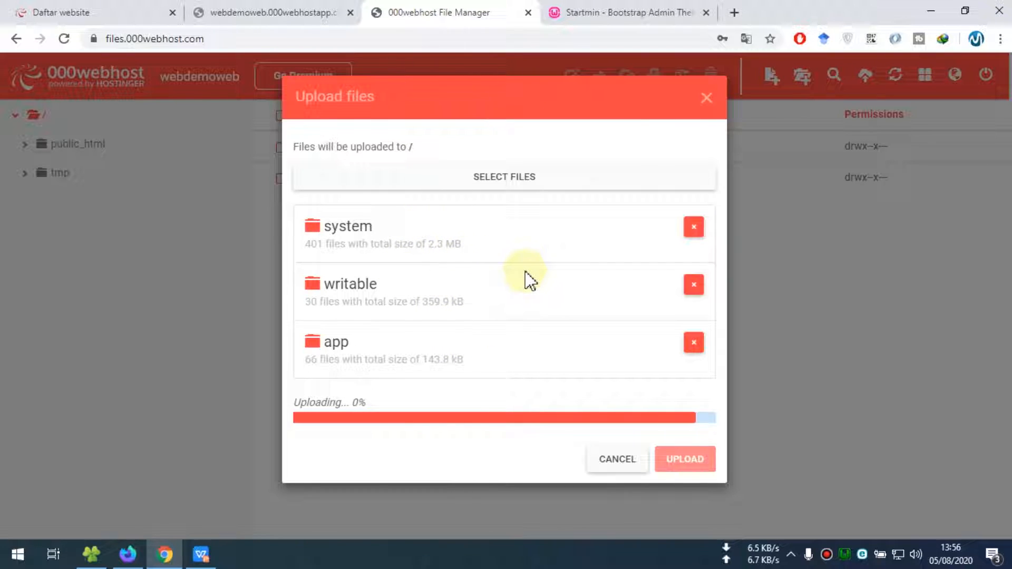
Once the upload finishes, reload the live site to see mysqli_sql_exception #1045 and close the YouTube tab
{"action": "left_click", "coordinate": [518, 560]}
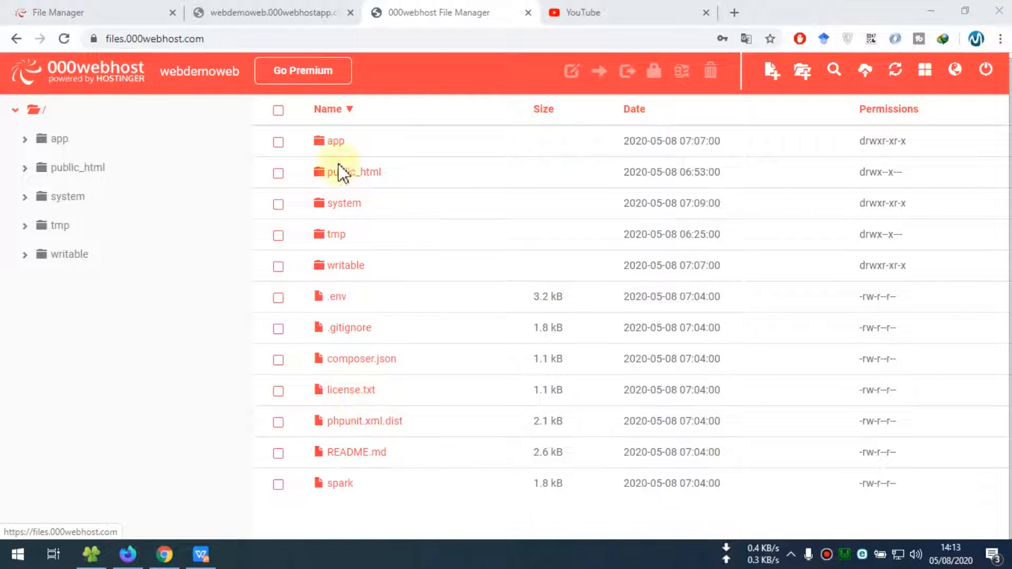
{"action": "left_click", "coordinate": [274, 12]}
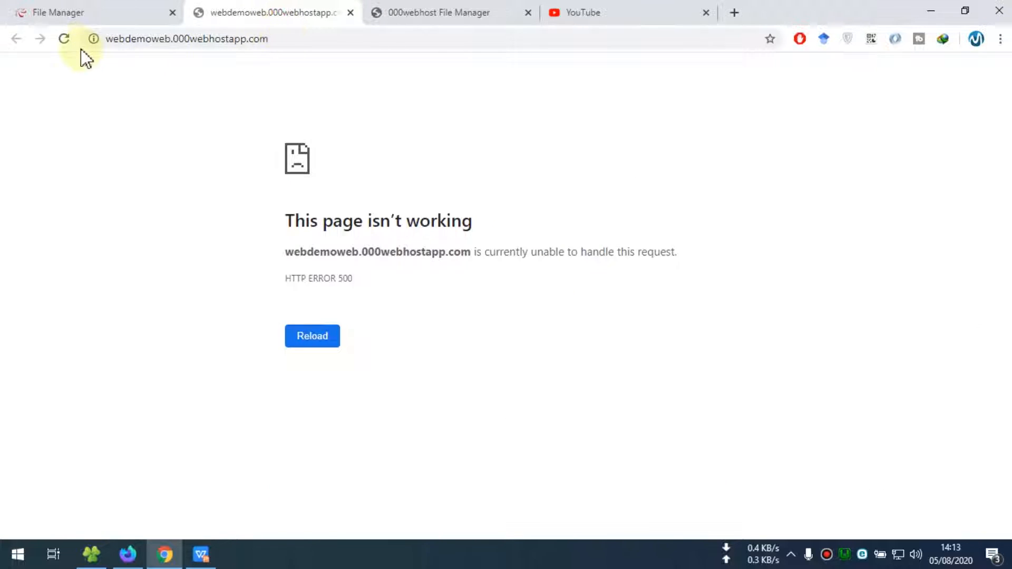
{"action": "left_click", "coordinate": [64, 38]}
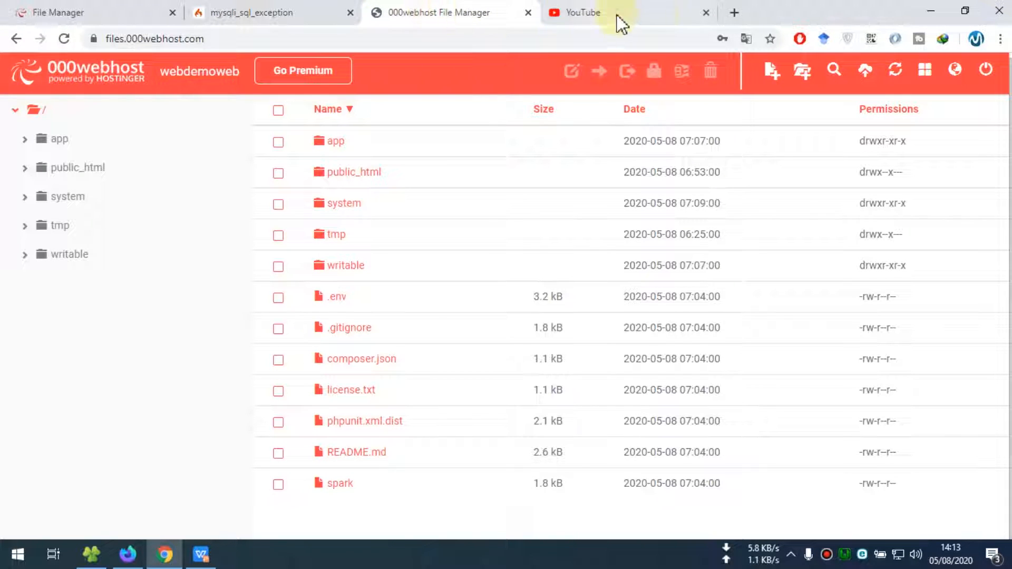
{"action": "left_click", "coordinate": [706, 13]}
Open webdemoweb's Database Manager, reloading and retrying when the page stalls
{"action": "left_click", "coordinate": [109, 16]}
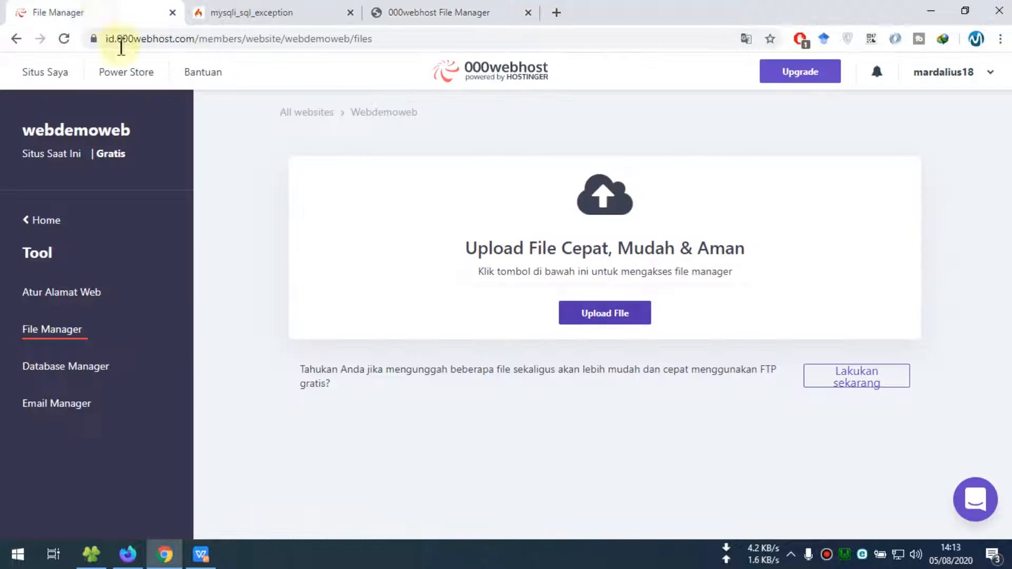
{"action": "left_click", "coordinate": [69, 367]}
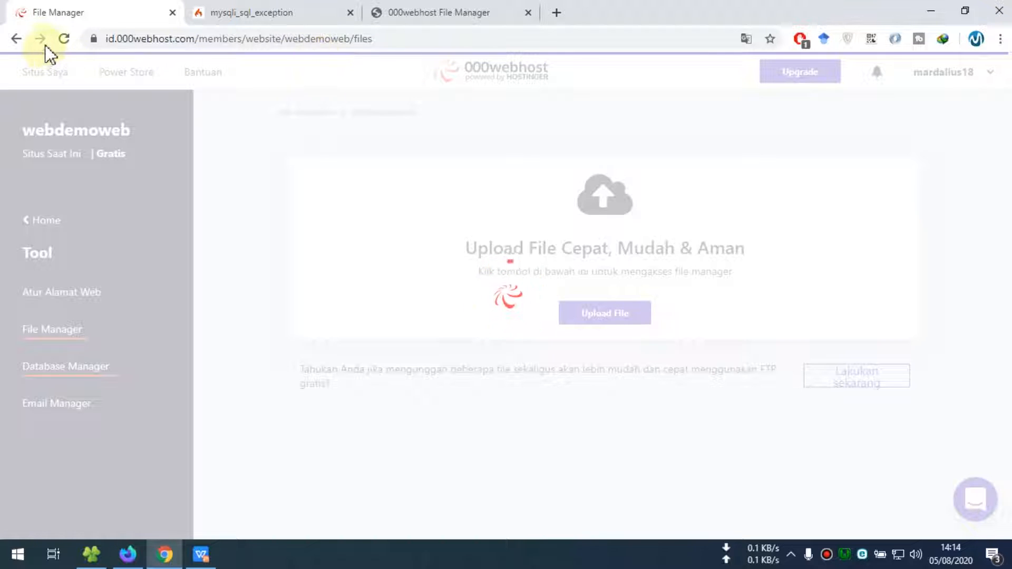
{"action": "left_click", "coordinate": [64, 40]}
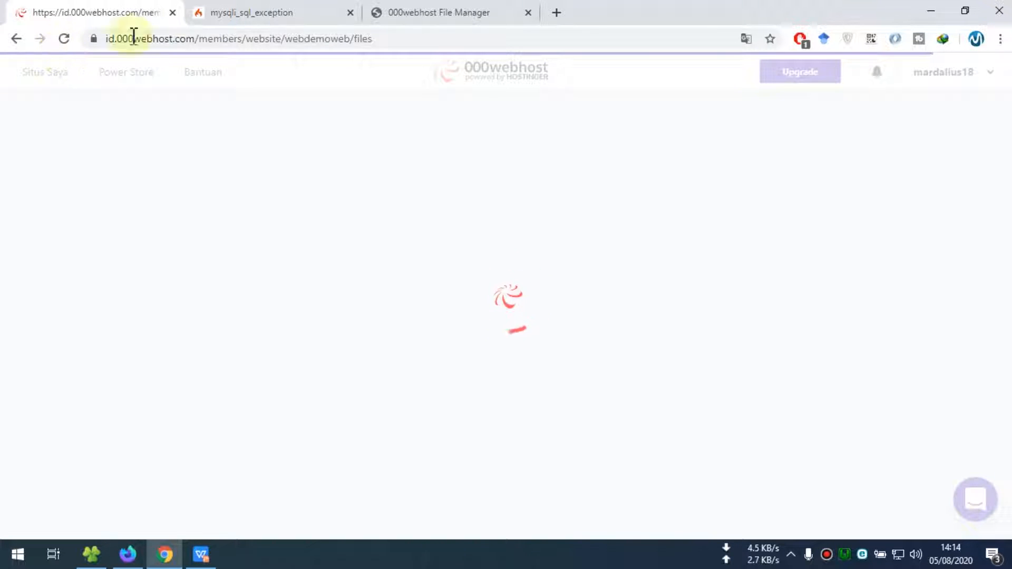
{"action": "left_click", "coordinate": [267, 15]}
{"action": "left_click", "coordinate": [483, 14]}
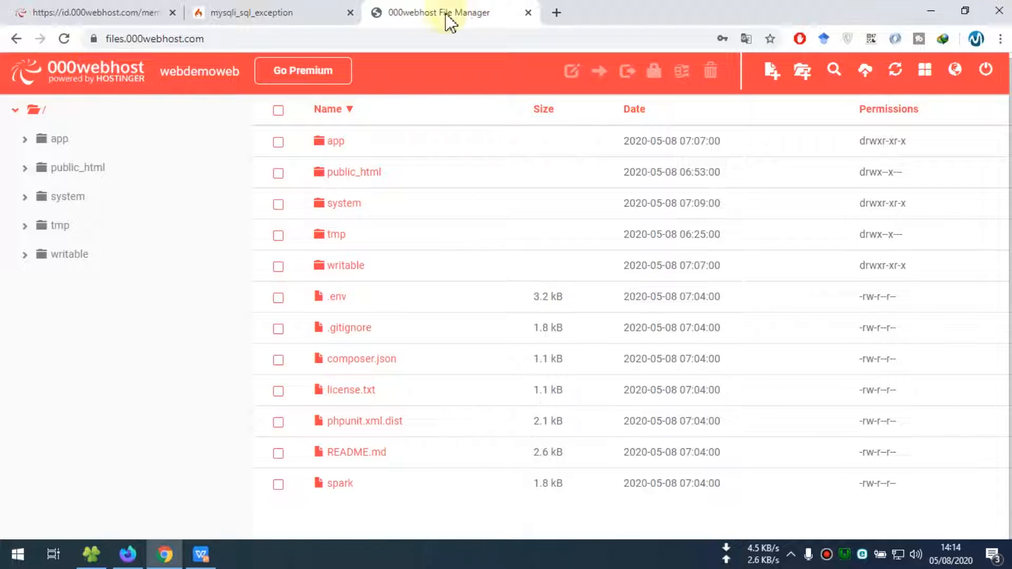
{"action": "left_click", "coordinate": [127, 18]}
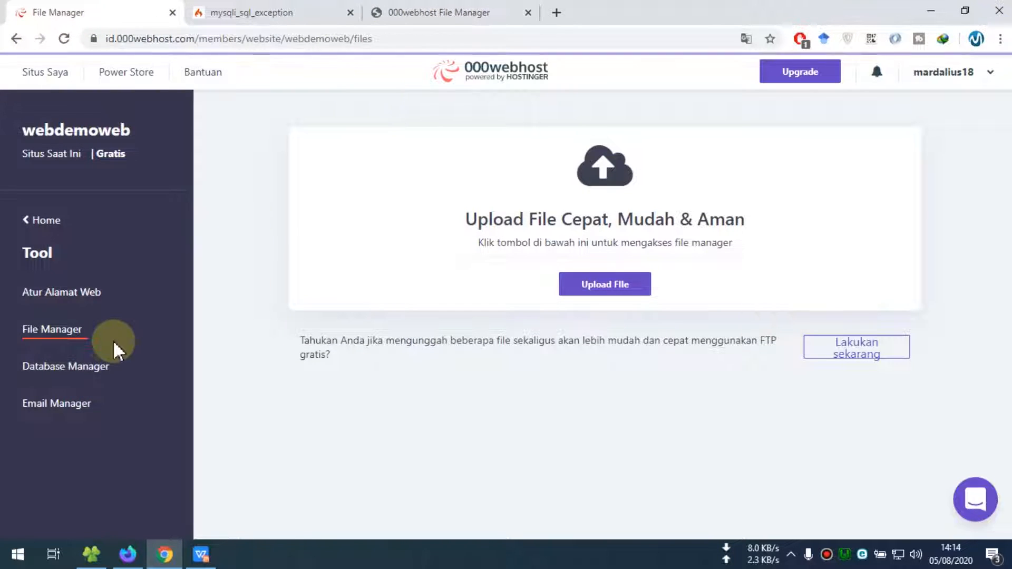
{"action": "left_click", "coordinate": [59, 369]}
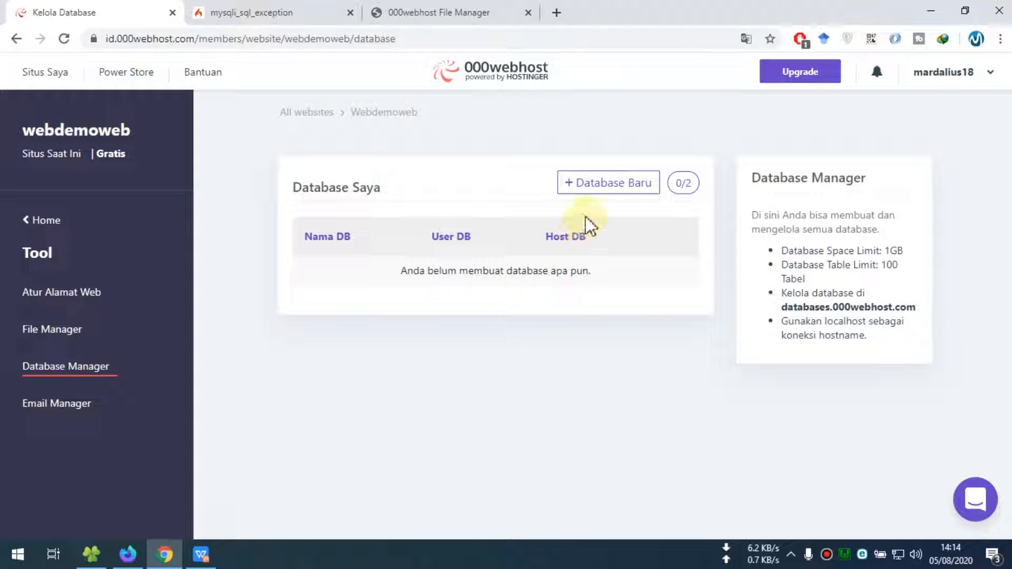
Start a new database named dbci4 with username root
{"action": "left_click", "coordinate": [582, 189]}
{"action": "left_click", "coordinate": [511, 159]}
{"action": "type", "text": "dbci4"}
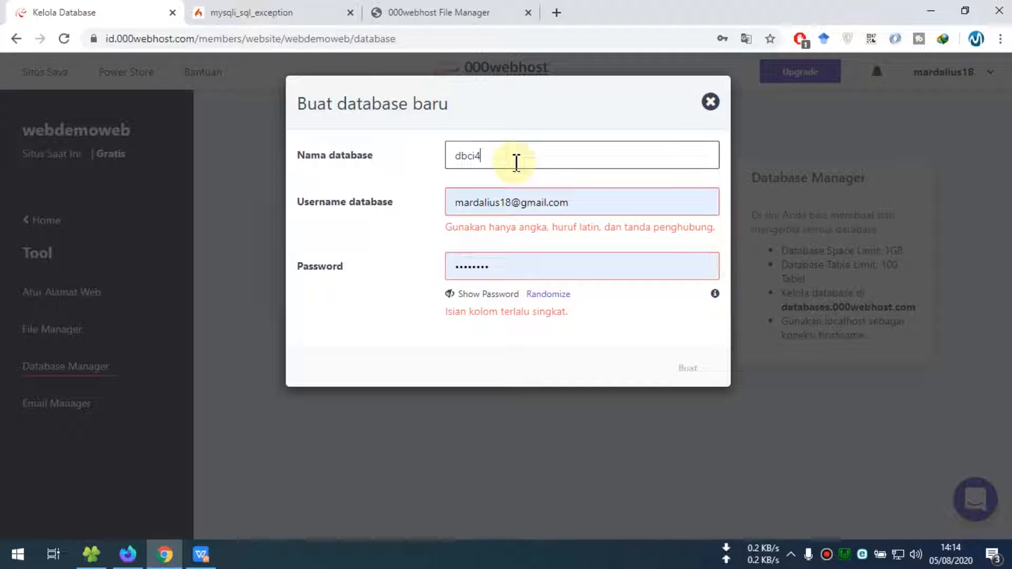
{"action": "left_click_drag", "start_coordinate": [514, 163], "coordinate": [395, 165]}
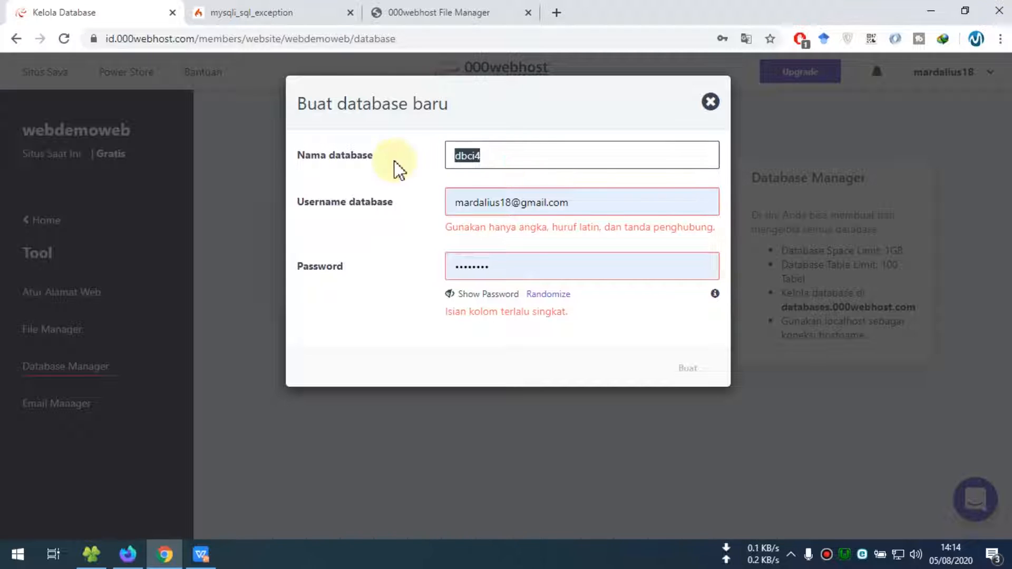
{"action": "left_click_drag", "start_coordinate": [659, 212], "coordinate": [418, 215]}
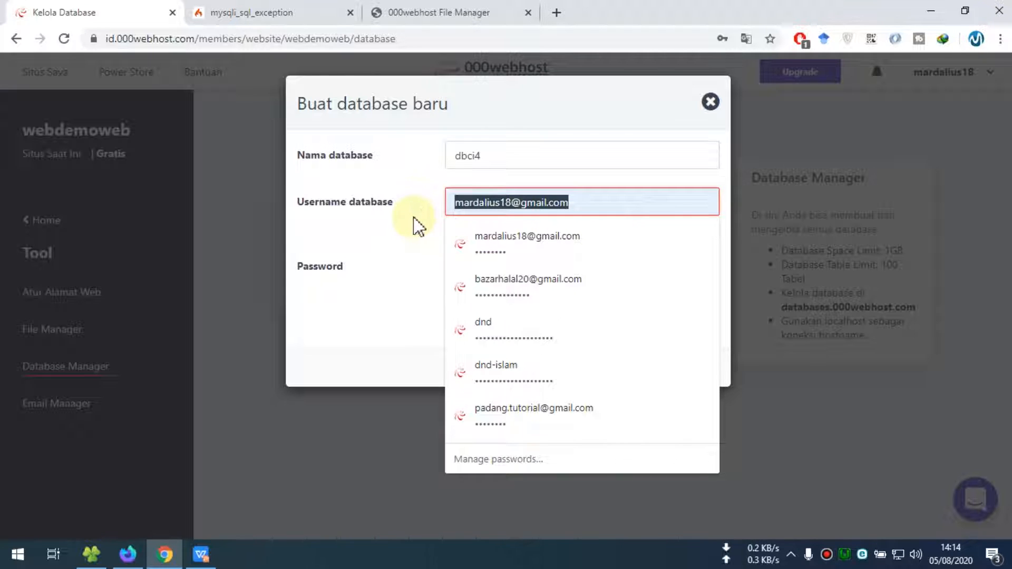
{"action": "type", "text": "root"}
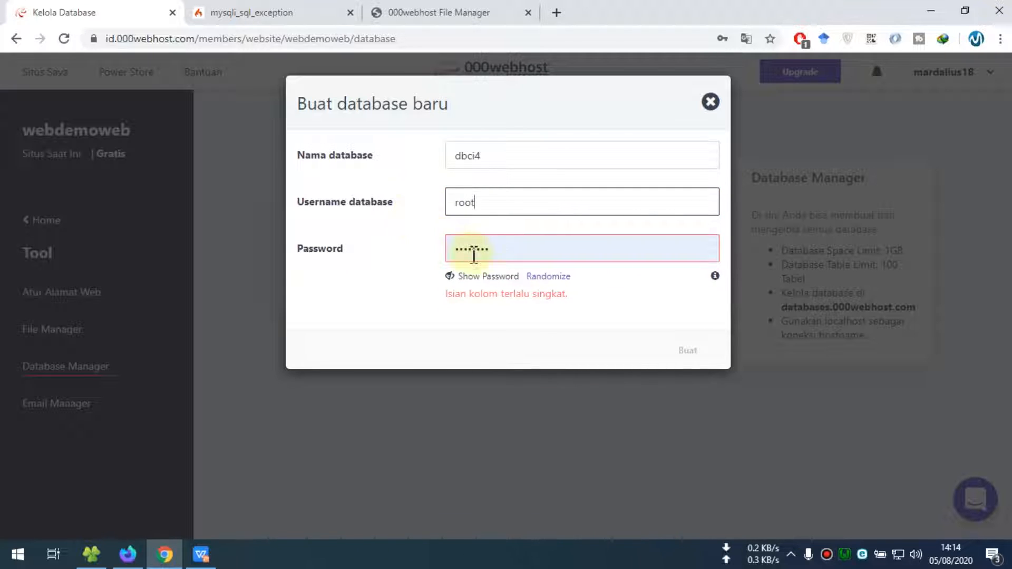
Replace the autofilled password with a chosen password, create the database, and decline saving the password
{"action": "left_click", "coordinate": [455, 279]}
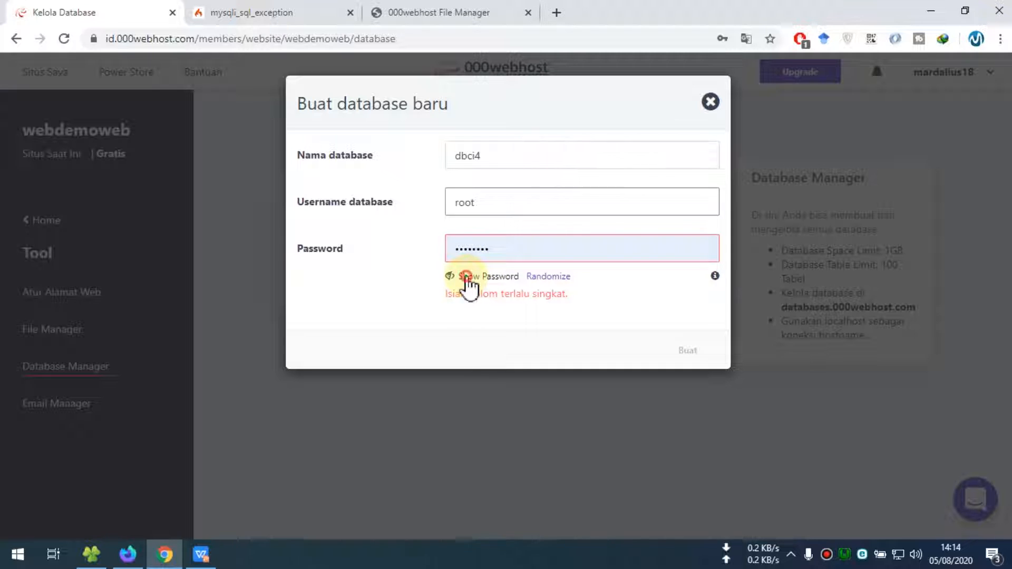
{"action": "double_click", "coordinate": [483, 258]}
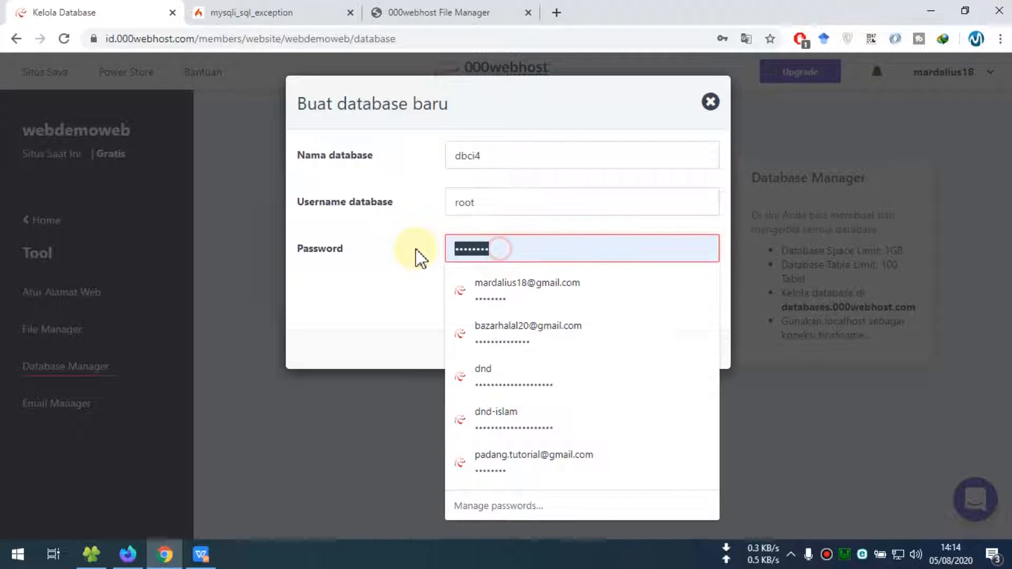
{"action": "key", "text": "BackSpace"}
{"action": "left_click", "coordinate": [425, 267]}
{"action": "left_click", "coordinate": [488, 248]}
{"action": "type", "text": "•••"}
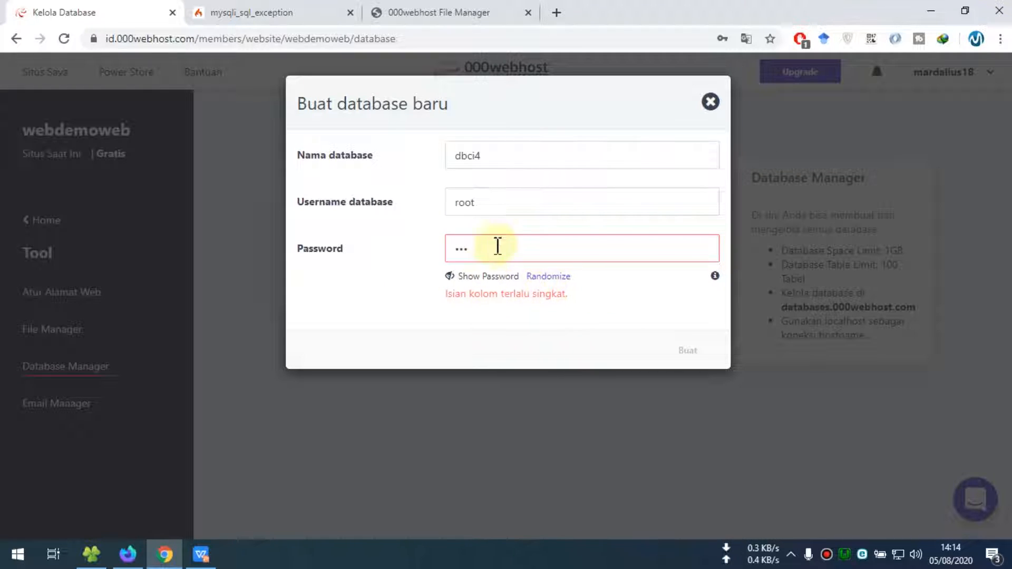
{"action": "left_click_drag", "start_coordinate": [490, 252], "coordinate": [389, 262]}
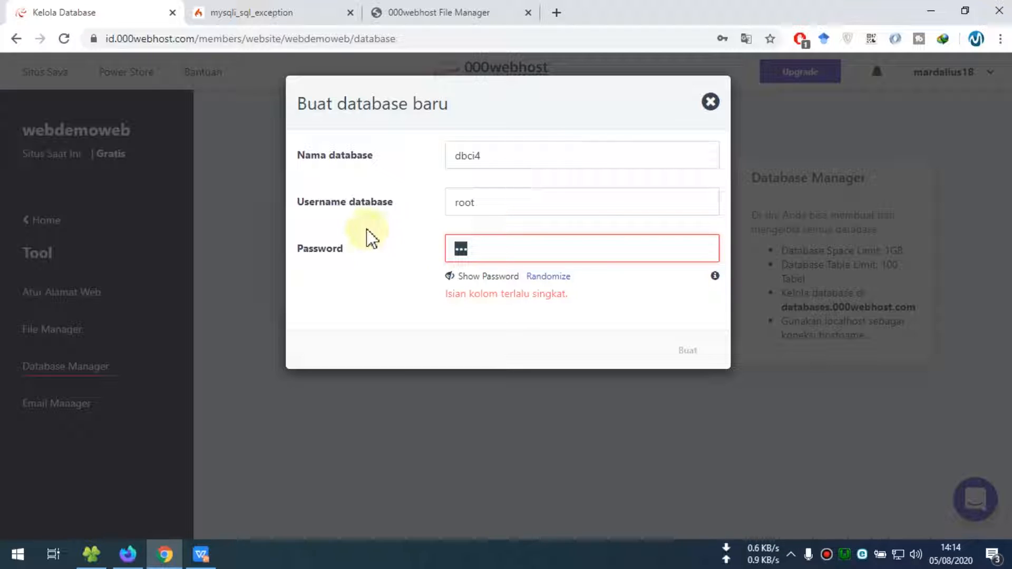
{"action": "type", "text": "••••••••"}
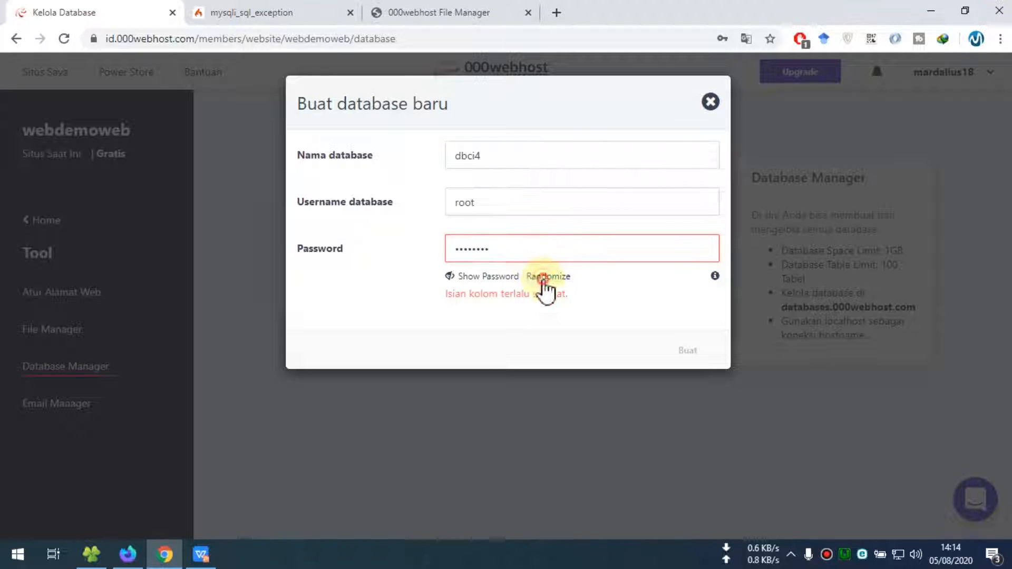
{"action": "left_click", "coordinate": [543, 280]}
{"action": "left_click", "coordinate": [476, 279]}
{"action": "left_click_drag", "start_coordinate": [555, 248], "coordinate": [399, 250]}
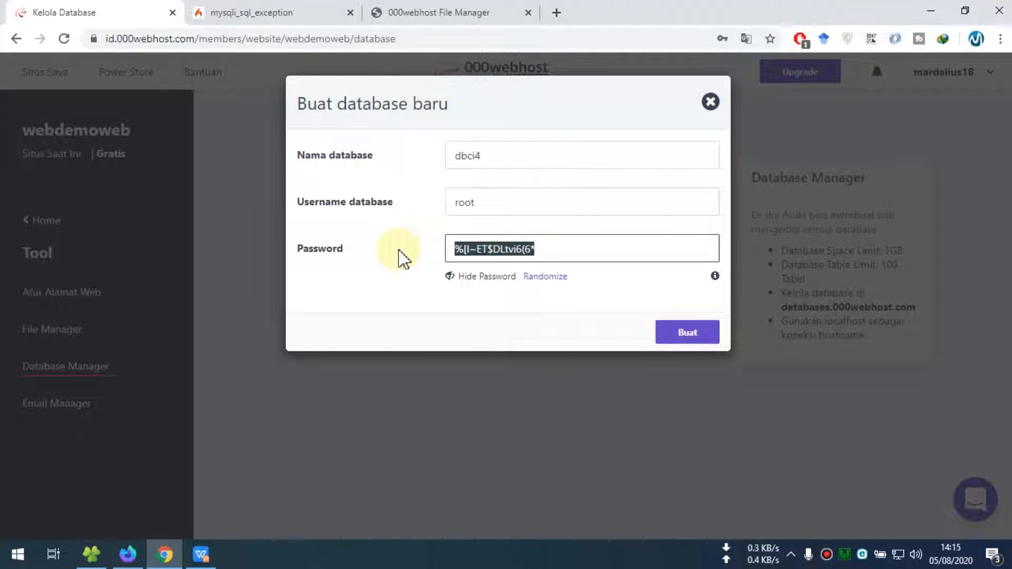
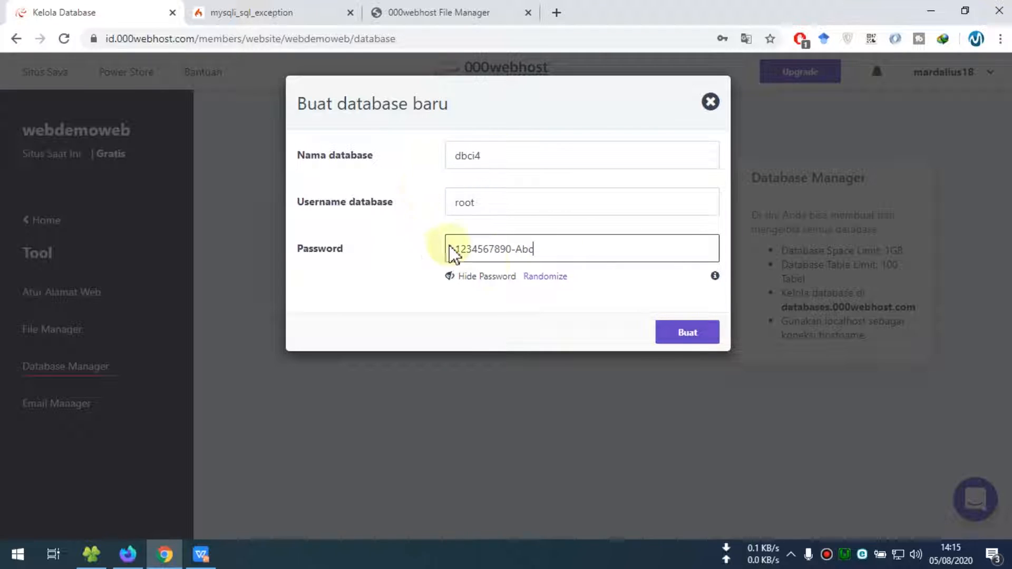
{"action": "left_click_drag", "start_coordinate": [541, 252], "coordinate": [448, 255]}
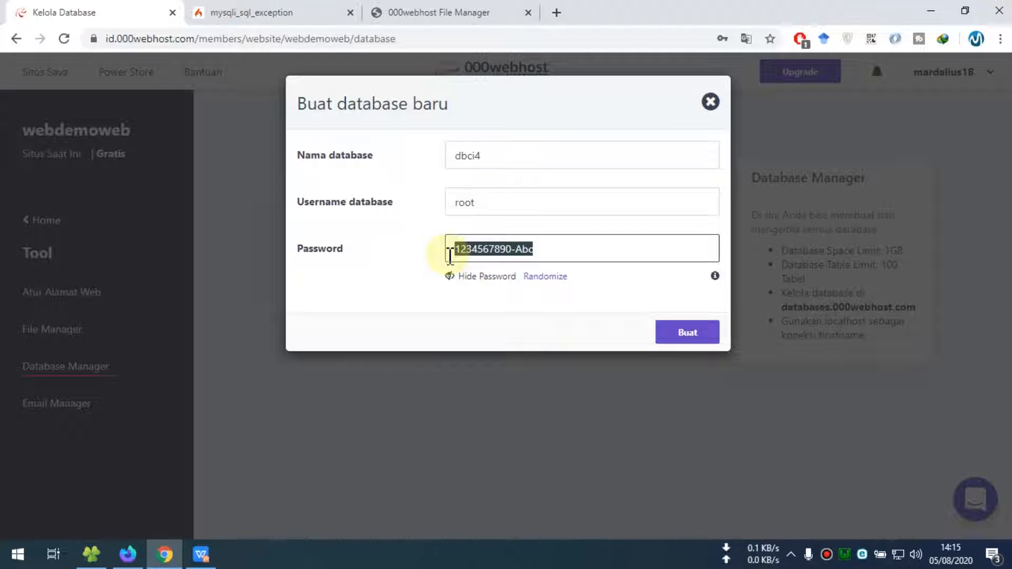
{"action": "left_click", "coordinate": [681, 333]}
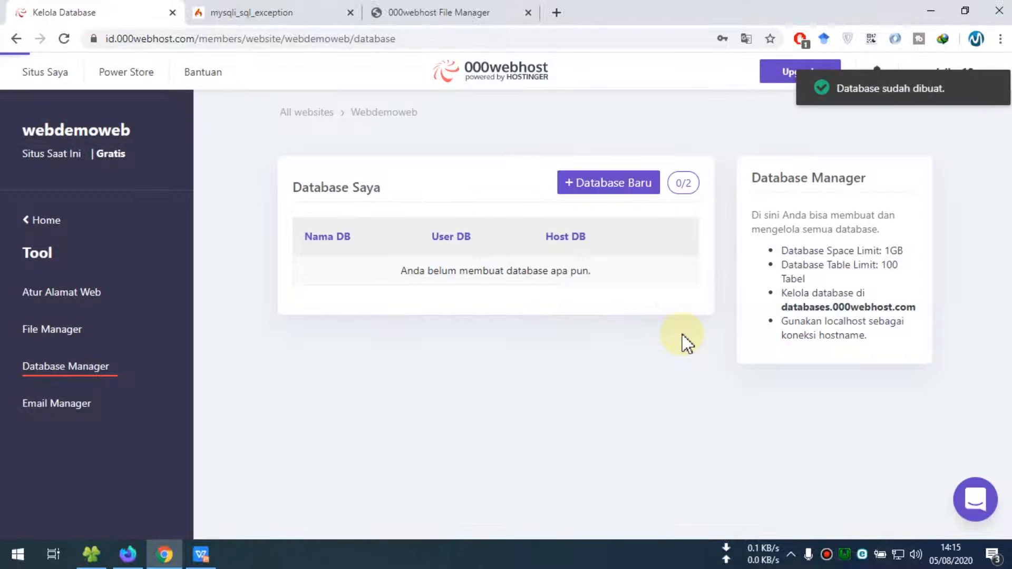
{"action": "left_click", "coordinate": [748, 284]}
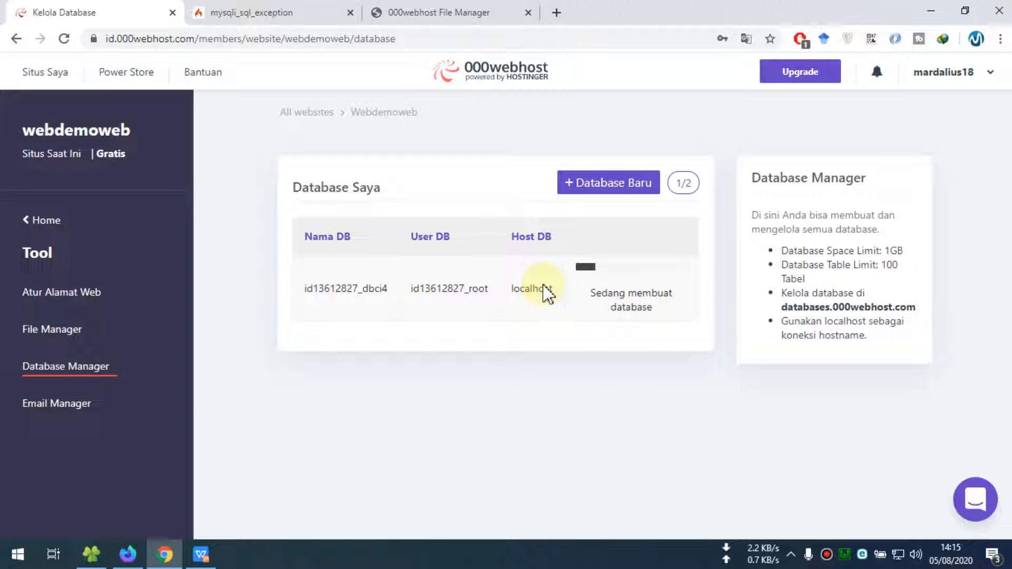
Permanently delete ci4.zip from the local ci4 folder with Shift+Delete
{"action": "left_click", "coordinate": [91, 553]}
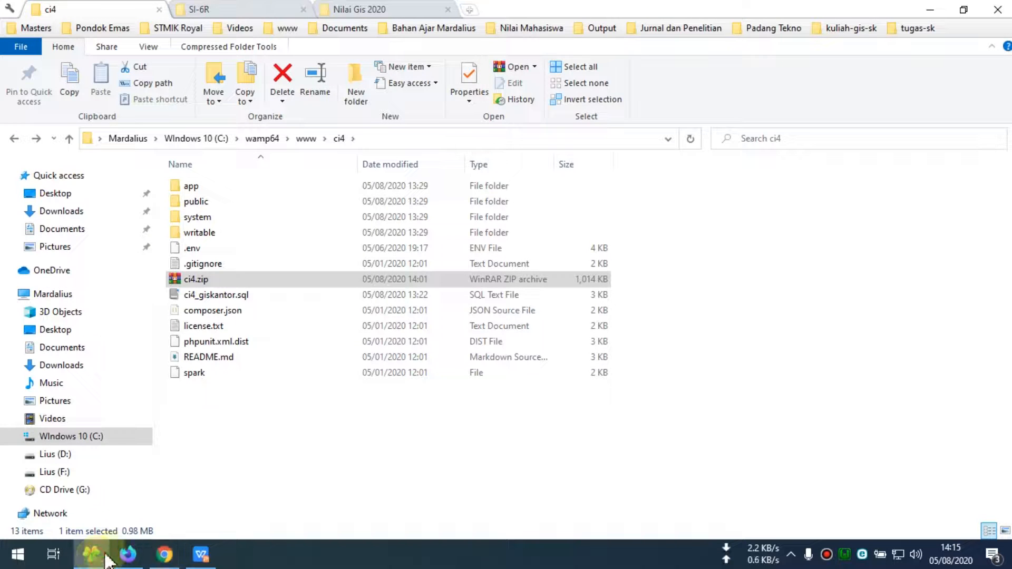
{"action": "left_click", "coordinate": [206, 297]}
{"action": "left_click", "coordinate": [207, 282]}
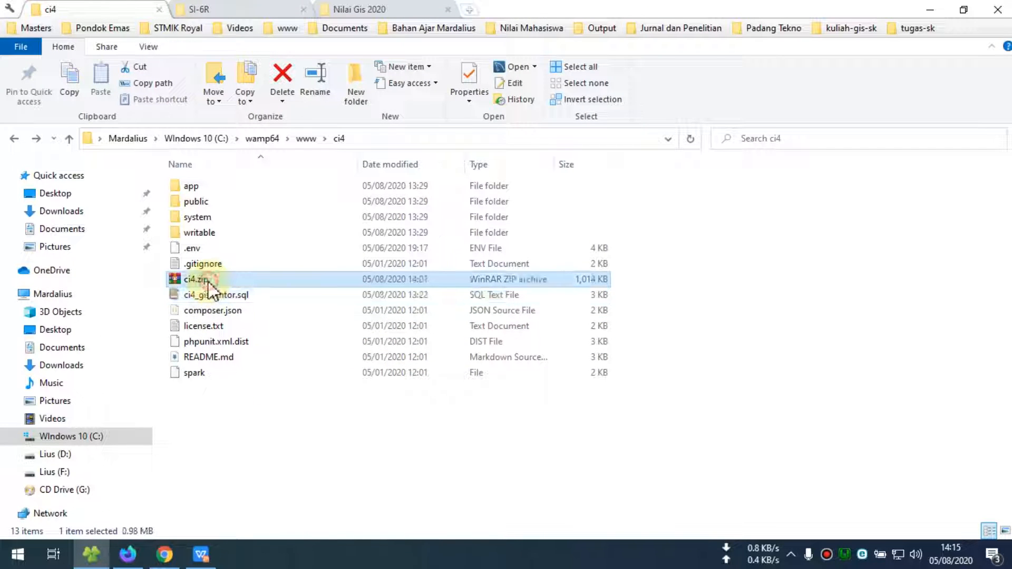
{"action": "key", "text": "shift+Delete"}
{"action": "key", "text": "Return"}
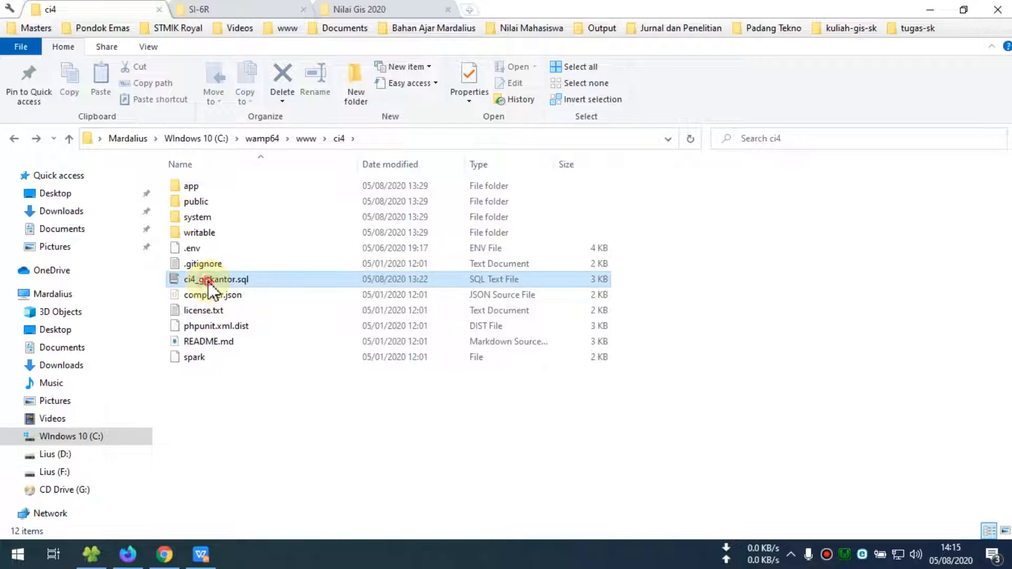
{"action": "left_click", "coordinate": [282, 392]}
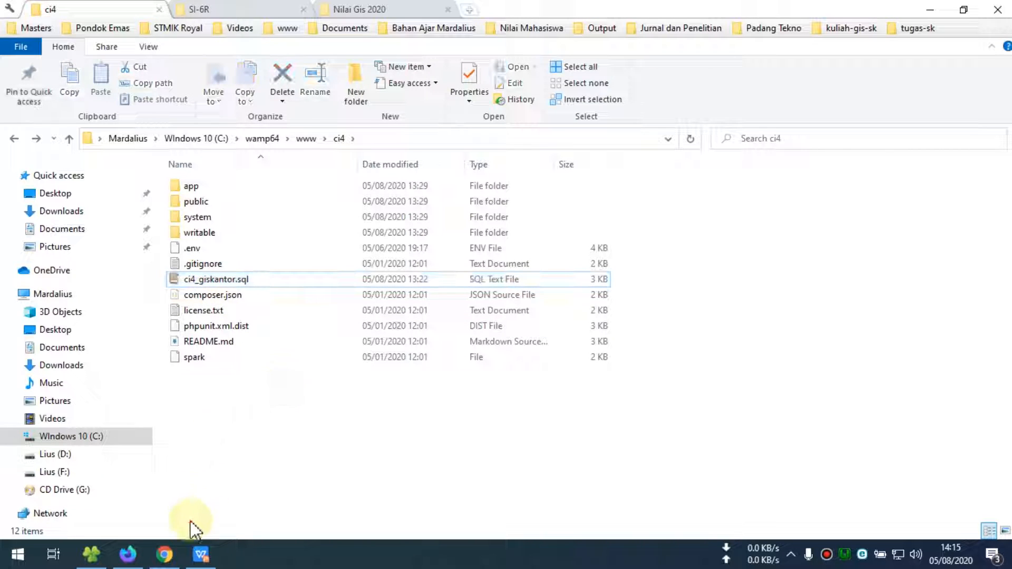
{"action": "left_click", "coordinate": [165, 552]}
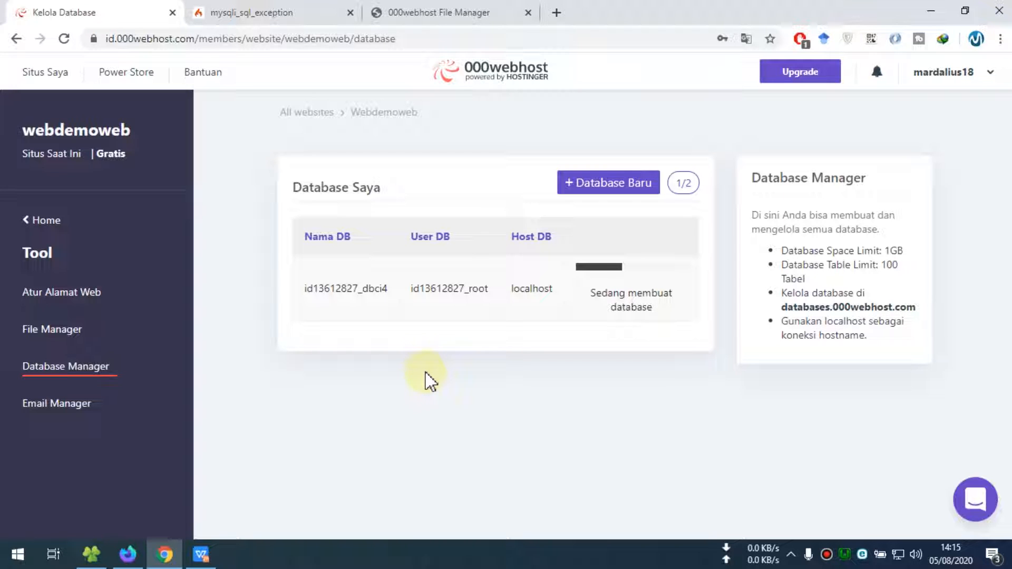
Browse to app/Config in the File Manager and open Database.php for editing
{"action": "left_click", "coordinate": [466, 11]}
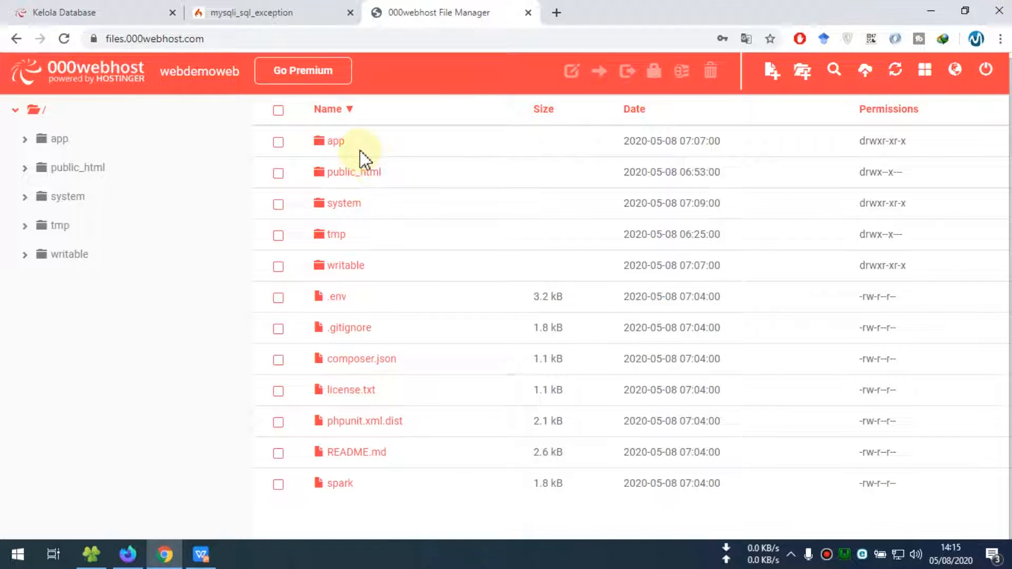
{"action": "left_click", "coordinate": [334, 142]}
{"action": "double_click", "coordinate": [333, 144]}
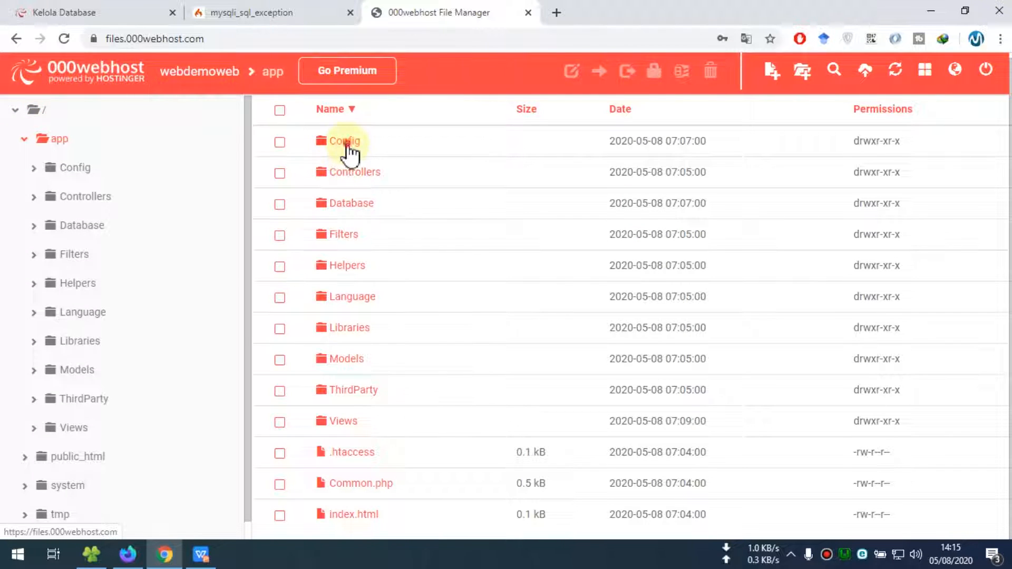
{"action": "double_click", "coordinate": [350, 151]}
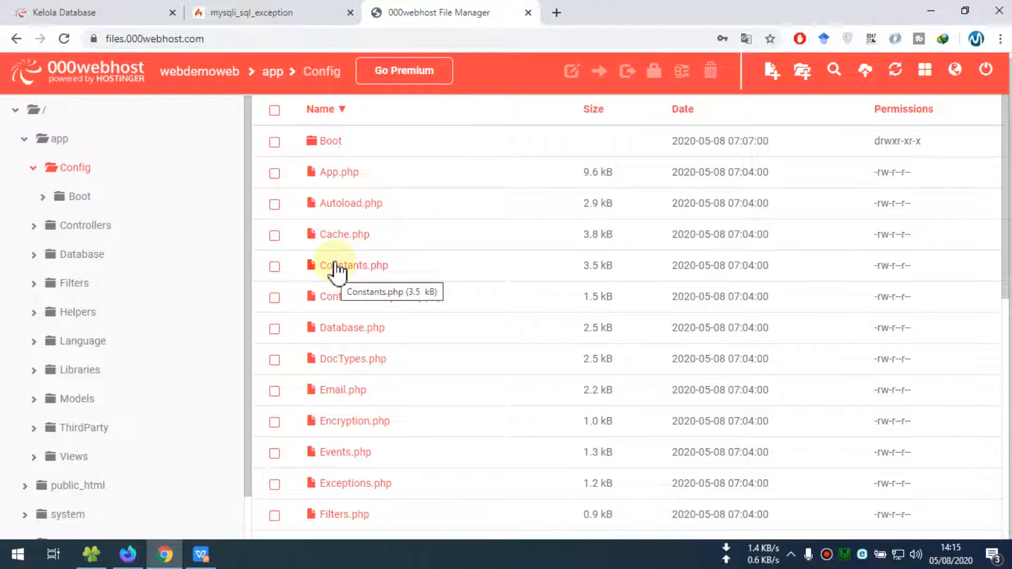
{"action": "left_click", "coordinate": [275, 328]}
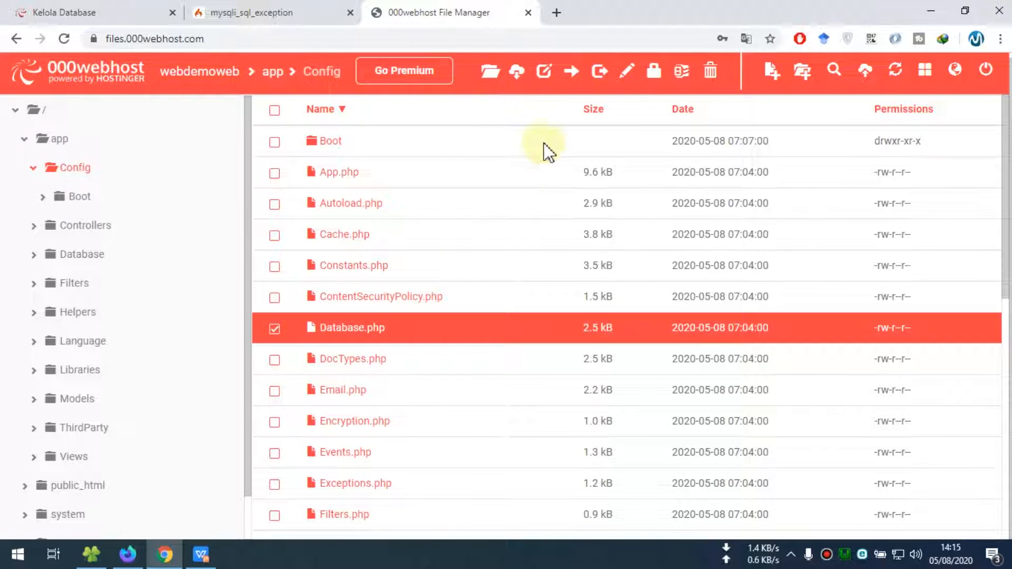
{"action": "left_click", "coordinate": [624, 71]}
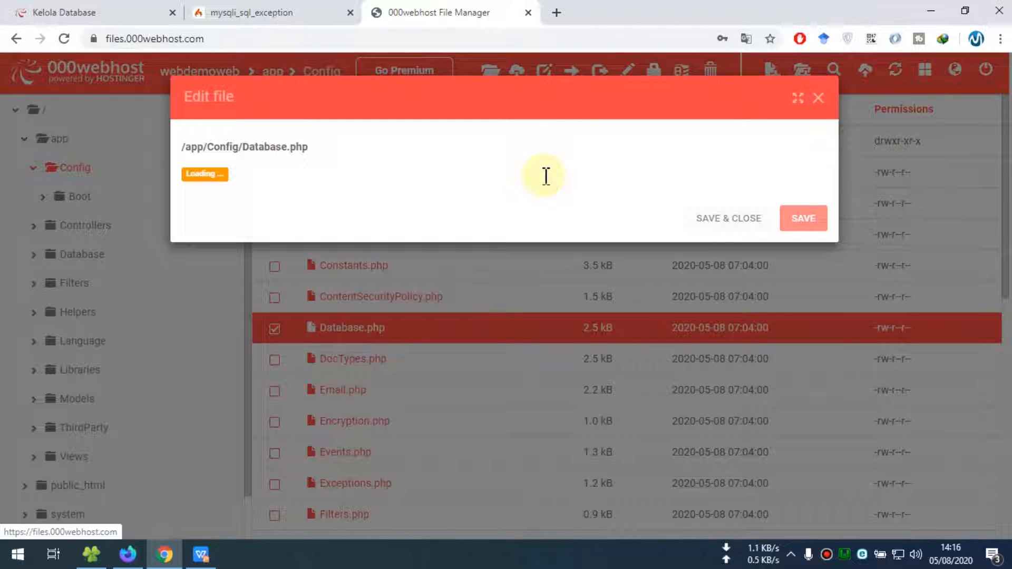
Replace the username root in Database.php with the hosted database user copied from Database Manager
{"action": "scroll", "coordinate": [366, 261], "scroll_direction": "down", "scroll_amount": 3}
{"action": "scroll", "coordinate": [369, 263], "scroll_direction": "down", "scroll_amount": 2}
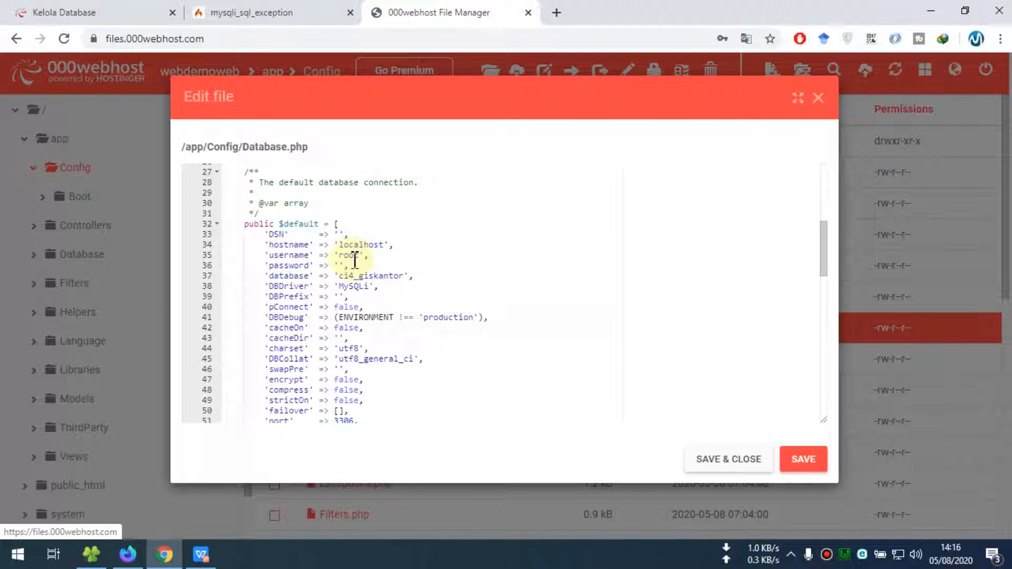
{"action": "left_click", "coordinate": [358, 245]}
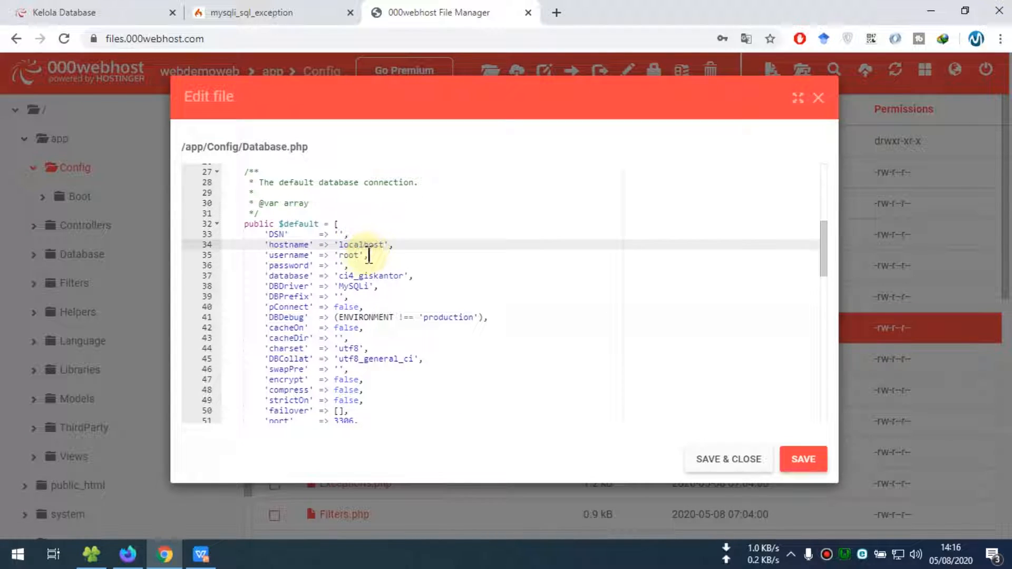
{"action": "left_click", "coordinate": [268, 20]}
{"action": "left_click", "coordinate": [135, 14]}
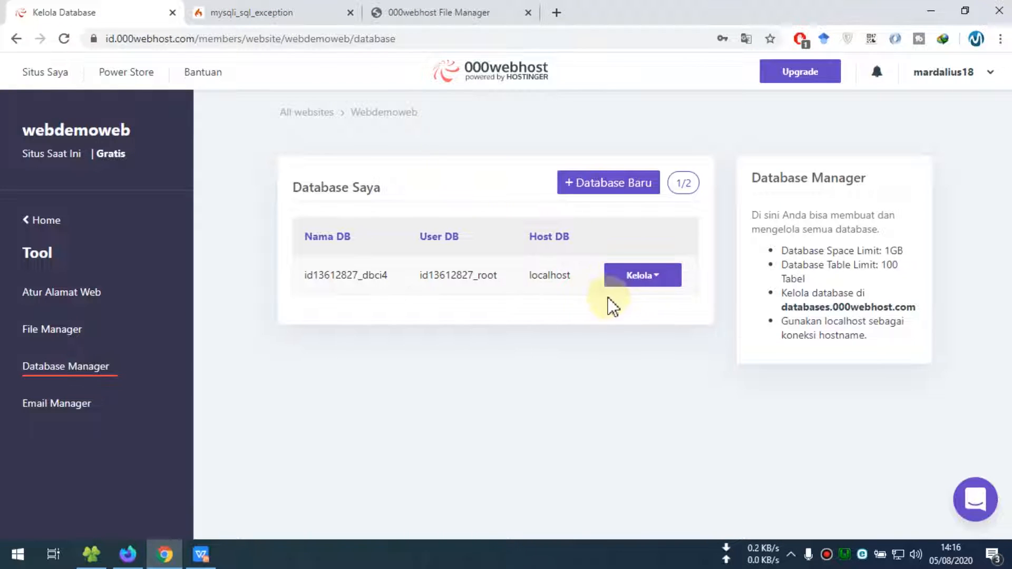
{"action": "left_click", "coordinate": [655, 282]}
{"action": "left_click", "coordinate": [564, 291]}
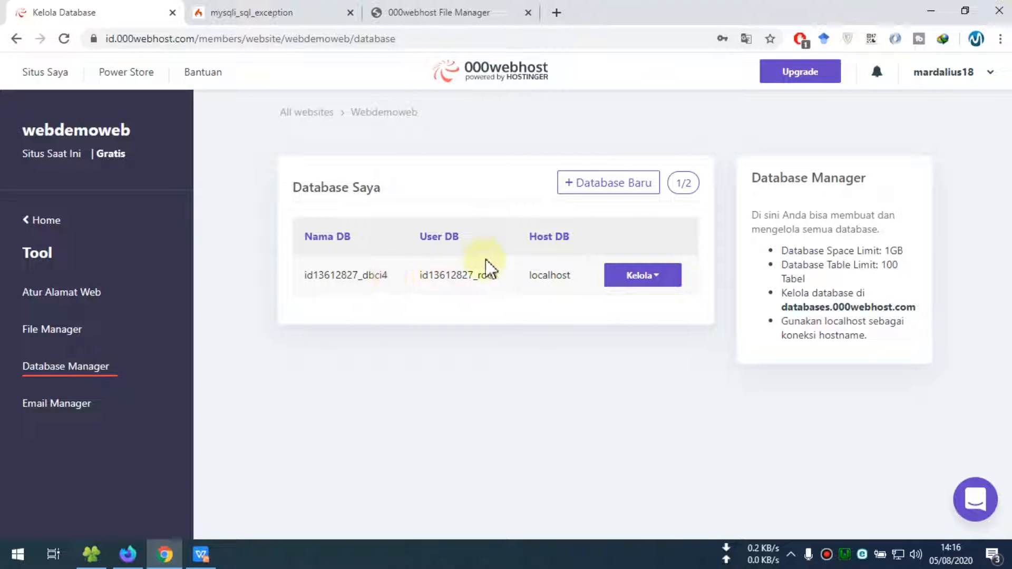
{"action": "left_click", "coordinate": [452, 10]}
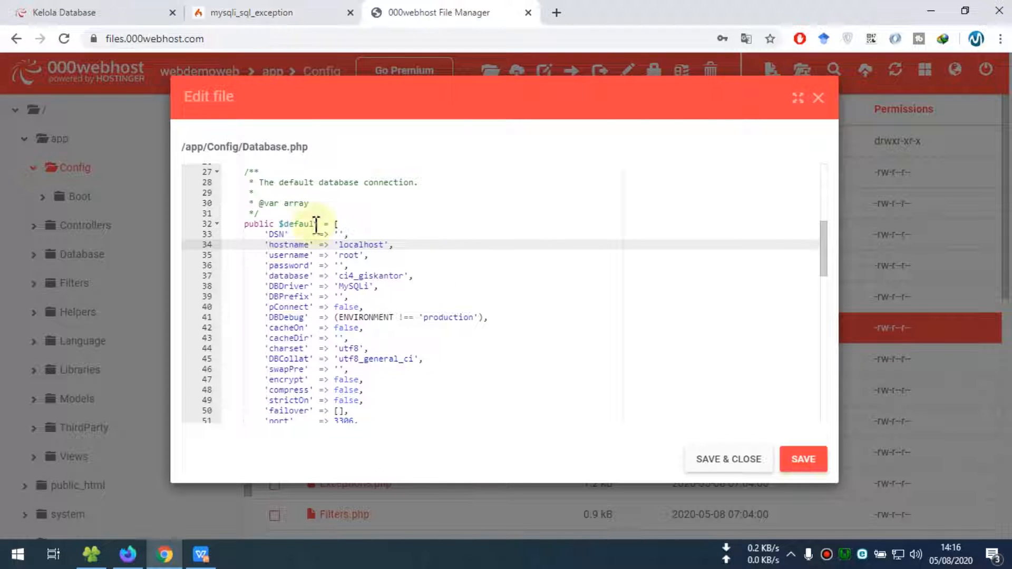
{"action": "left_click", "coordinate": [81, 12]}
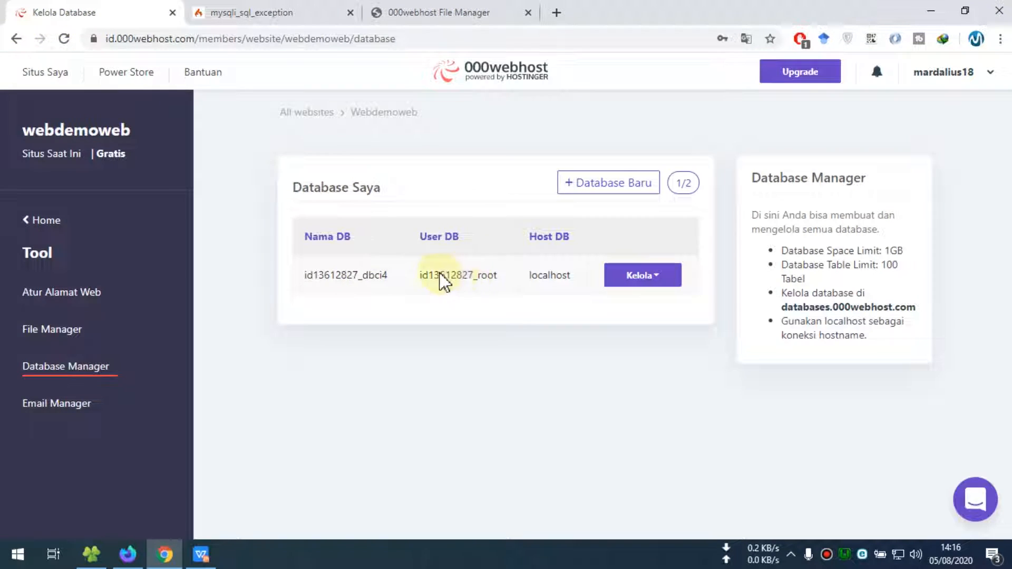
{"action": "left_click_drag", "start_coordinate": [420, 274], "coordinate": [495, 279]}
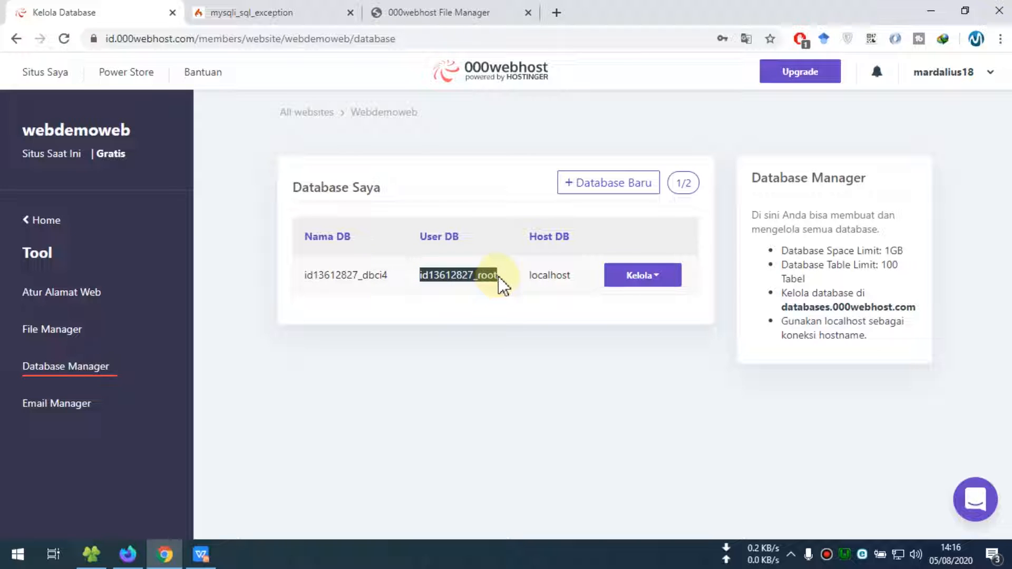
{"action": "left_click", "coordinate": [457, 12]}
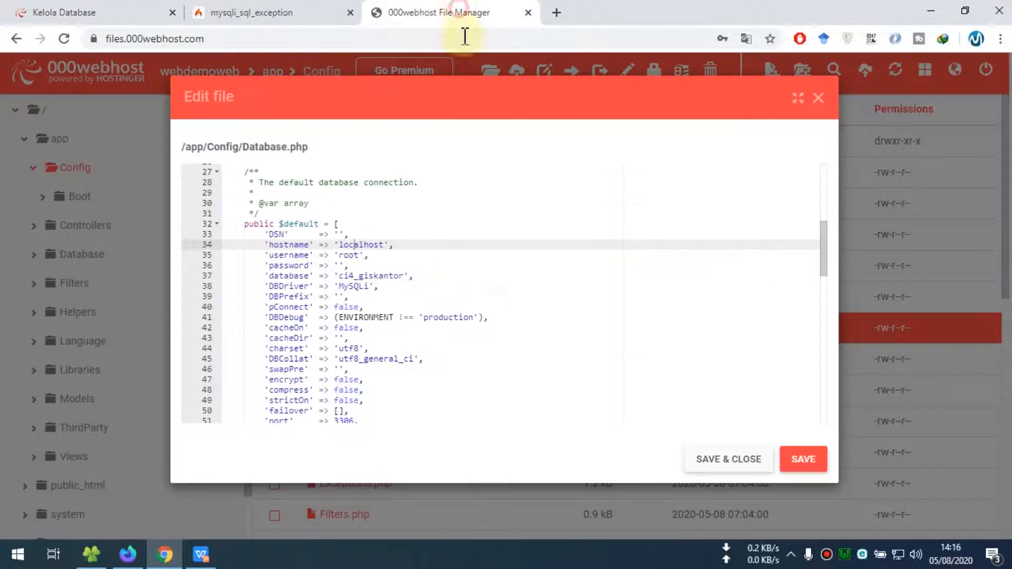
{"action": "double_click", "coordinate": [347, 256]}
{"action": "type", "text": "id13612827_root"}
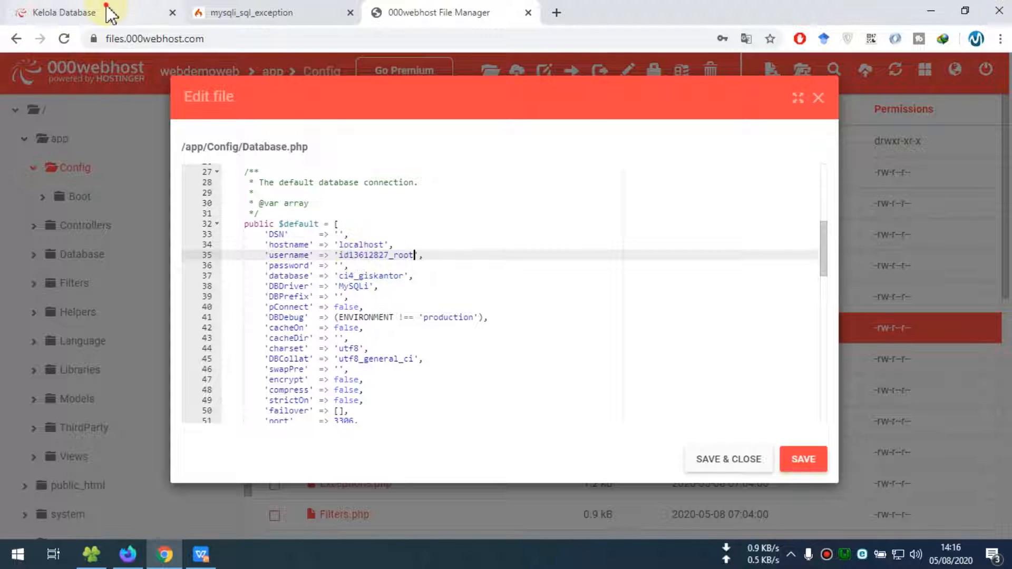
Replace the database name ci4_giskantor with the hosted database name copied from Database Manager
{"action": "left_click", "coordinate": [111, 15]}
{"action": "double_click", "coordinate": [342, 276]}
{"action": "key", "text": "ctrl+c"}
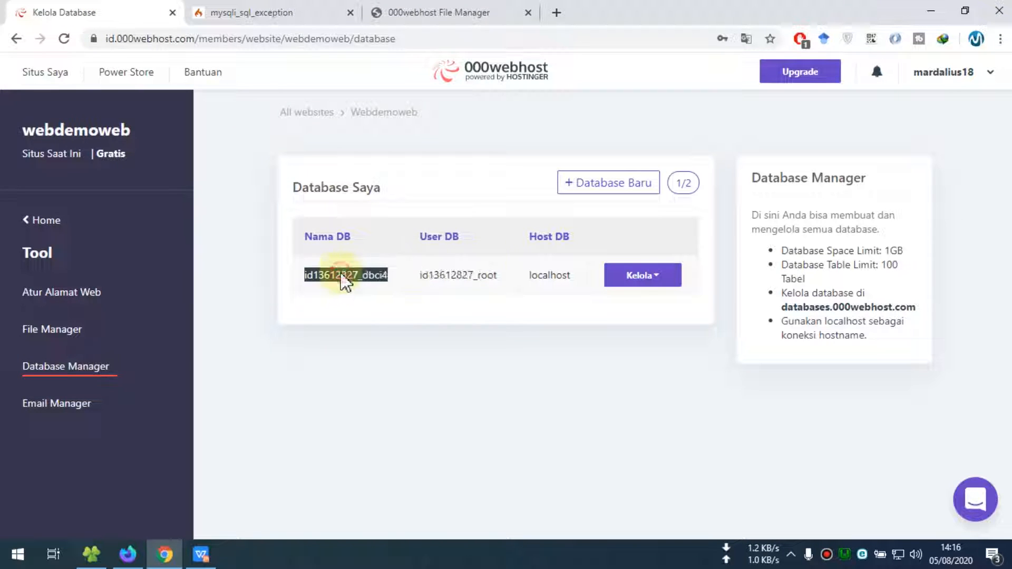
{"action": "left_click", "coordinate": [404, 16]}
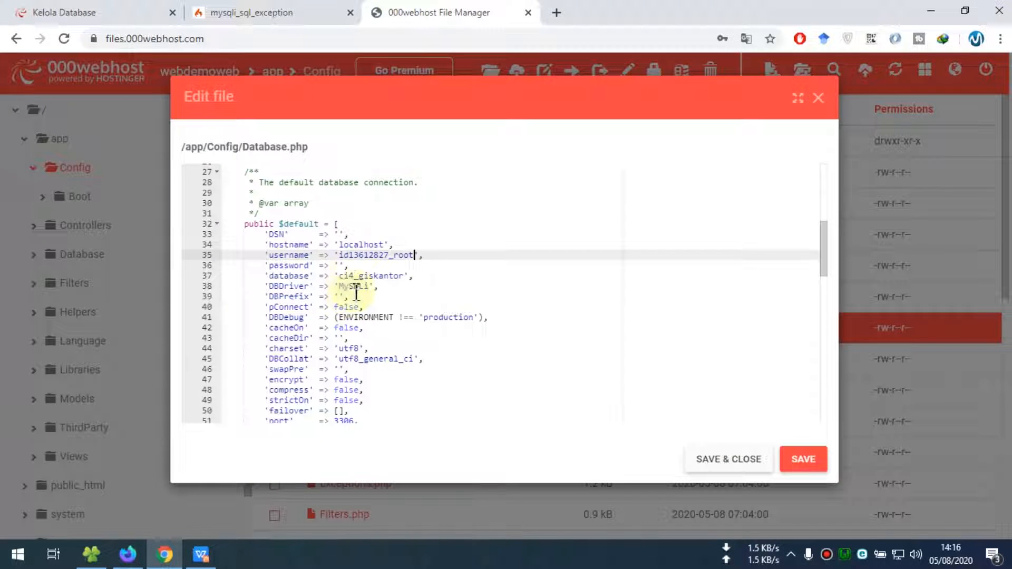
{"action": "left_click", "coordinate": [342, 266]}
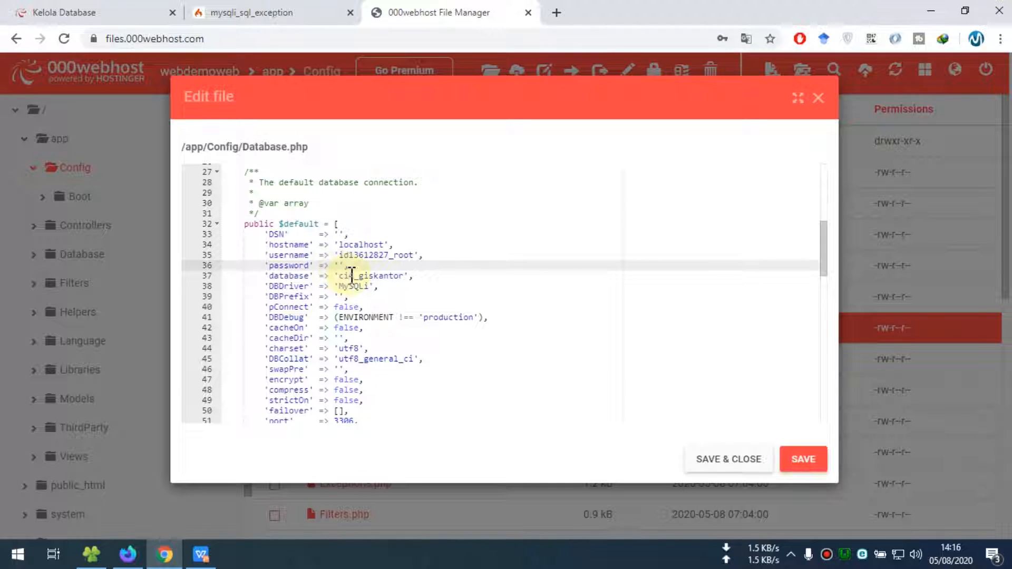
{"action": "left_click", "coordinate": [348, 275]}
{"action": "left_click_drag", "start_coordinate": [341, 277], "coordinate": [395, 277]}
{"action": "key", "text": "ctrl+v"}
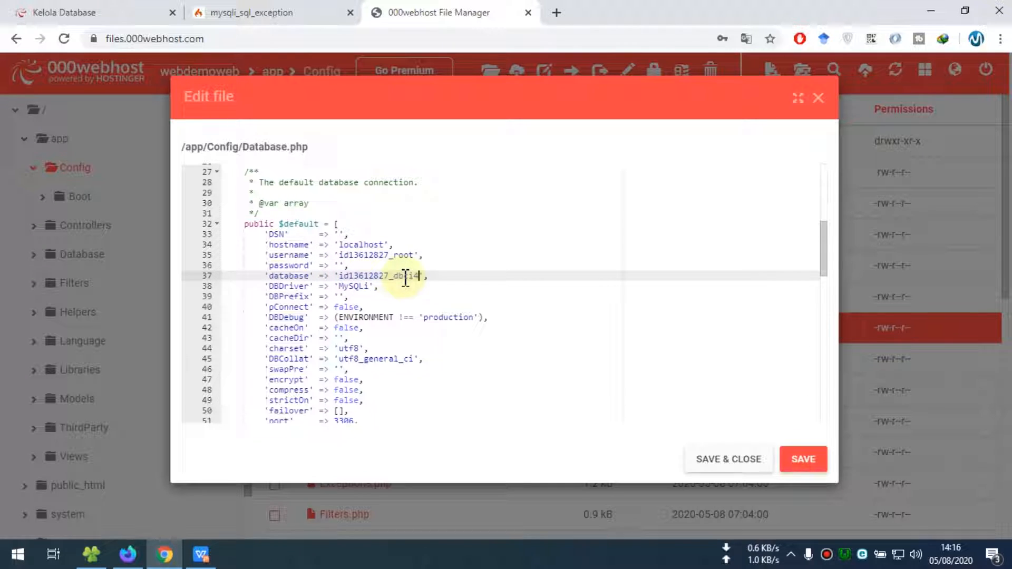
{"action": "left_click", "coordinate": [341, 265]}
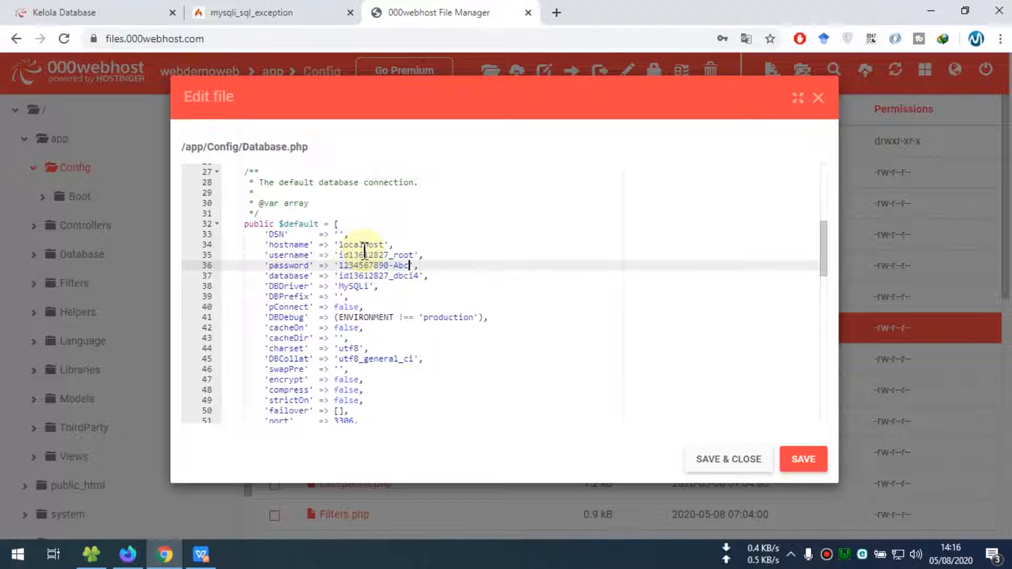
Change strictOn to true, then save and close Database.php
{"action": "scroll", "coordinate": [364, 252], "scroll_direction": "down", "scroll_amount": 1}
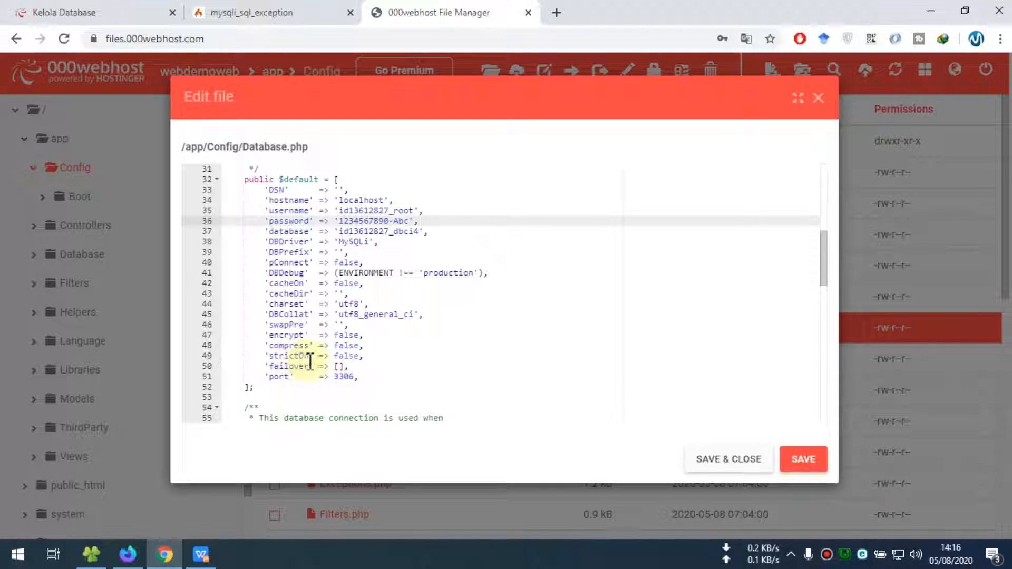
{"action": "double_click", "coordinate": [345, 356]}
{"action": "type", "text": "tru"}
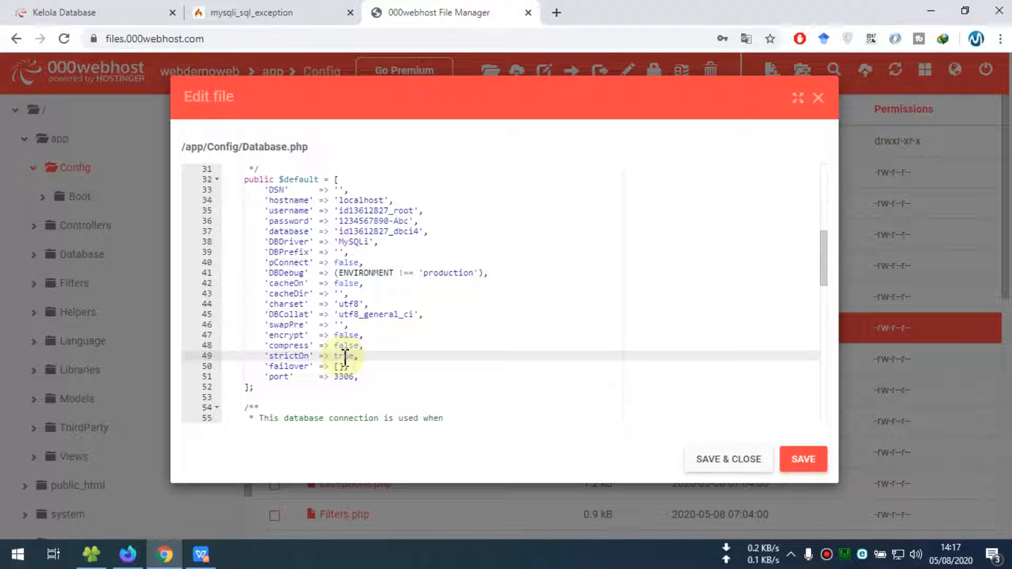
{"action": "left_click", "coordinate": [726, 459]}
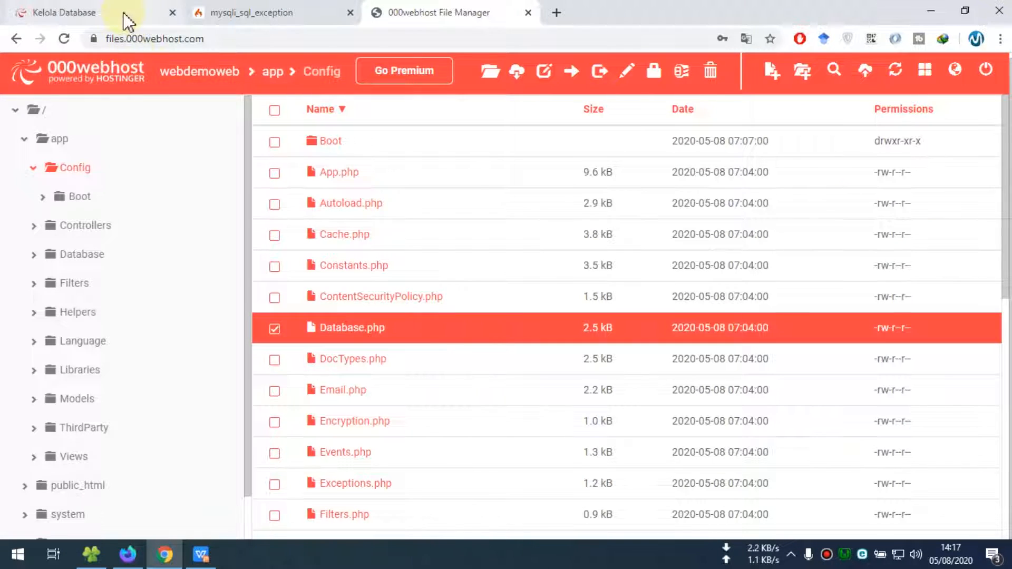
{"action": "left_click", "coordinate": [126, 21]}
Open phpMyAdmin for the dbci4 database and reload the live site, which now reports missing tbl_kantor
{"action": "left_click", "coordinate": [656, 279]}
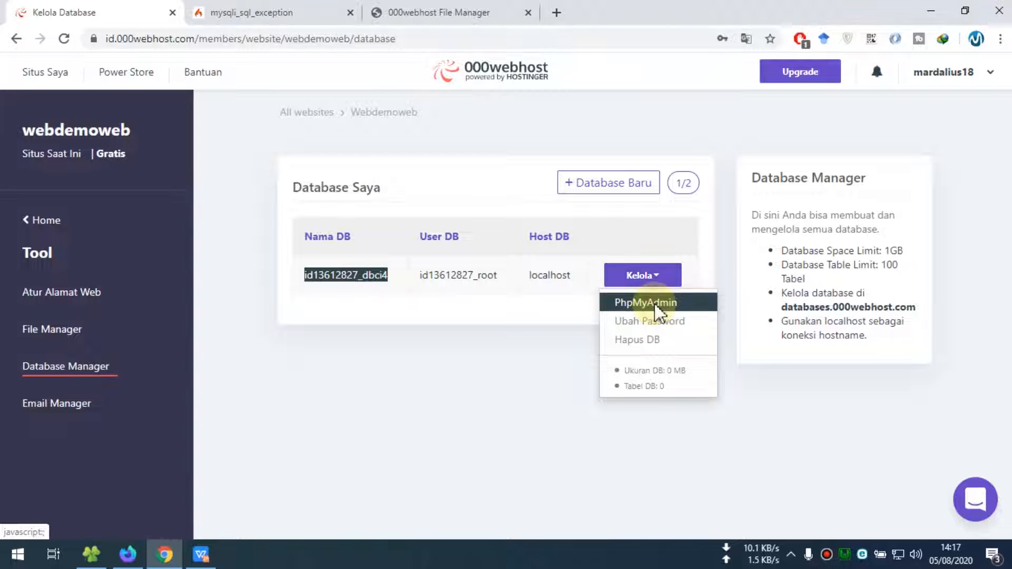
{"action": "left_click", "coordinate": [656, 307]}
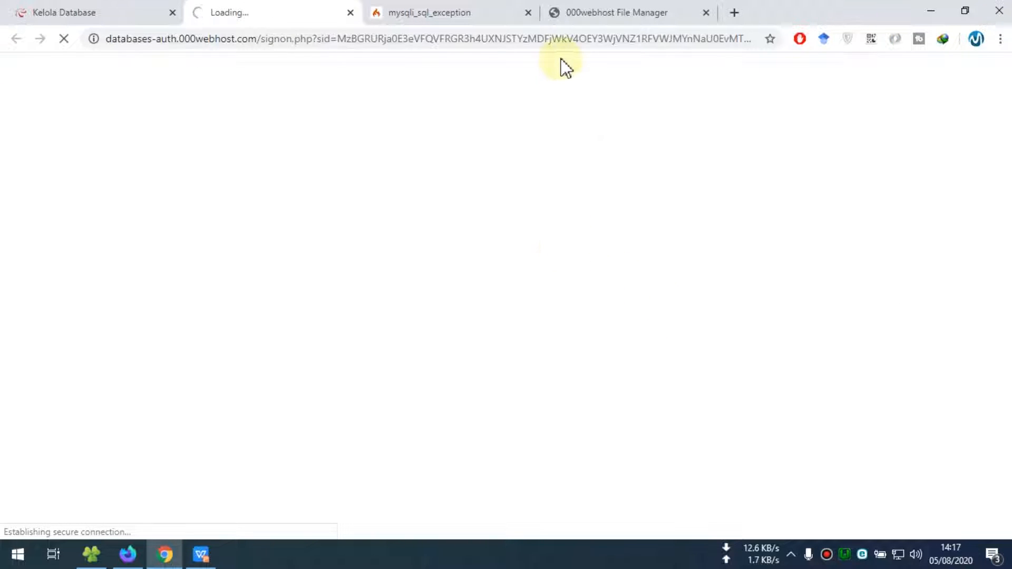
{"action": "left_click", "coordinate": [450, 17]}
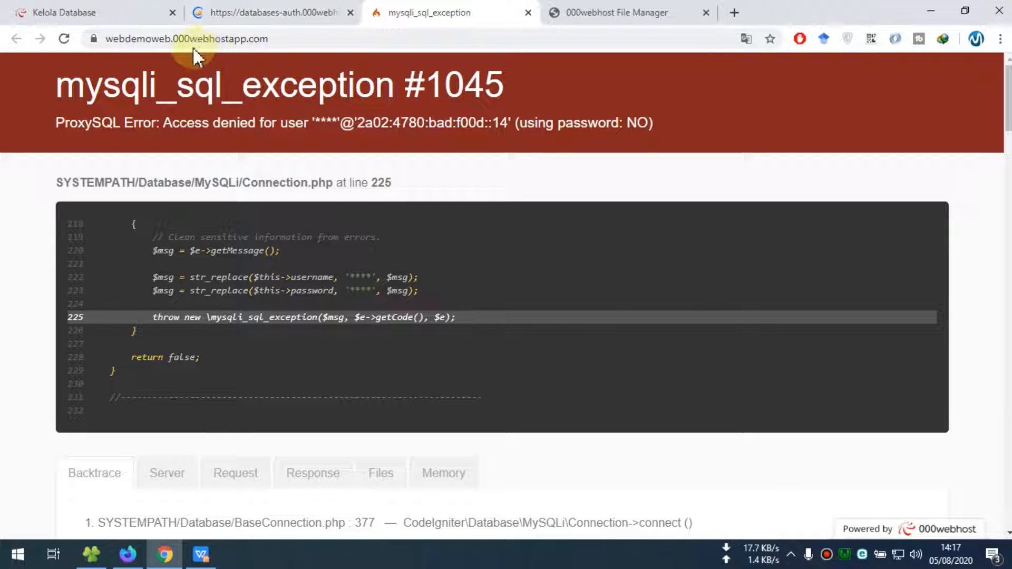
{"action": "left_click", "coordinate": [63, 39]}
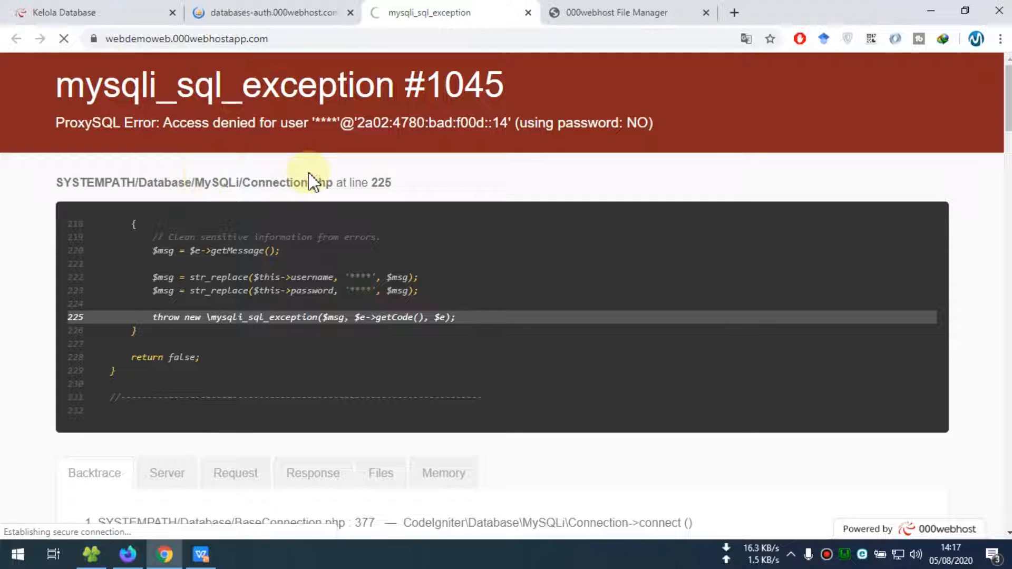
{"action": "left_click", "coordinate": [304, 16]}
{"action": "left_click", "coordinate": [421, 12]}
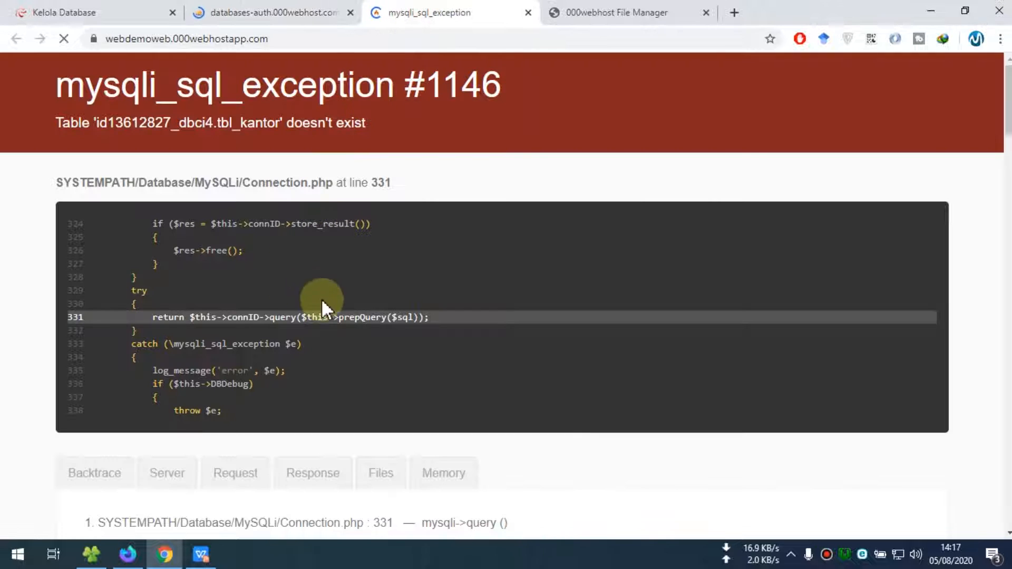
{"action": "left_click", "coordinate": [278, 16]}
{"action": "left_click", "coordinate": [414, 17]}
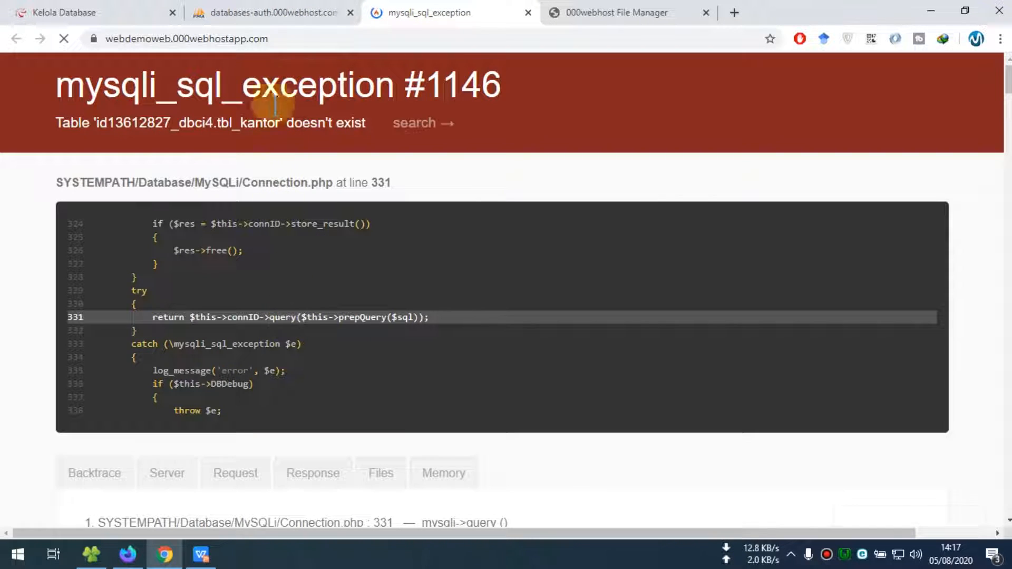
{"action": "left_click", "coordinate": [279, 17]}
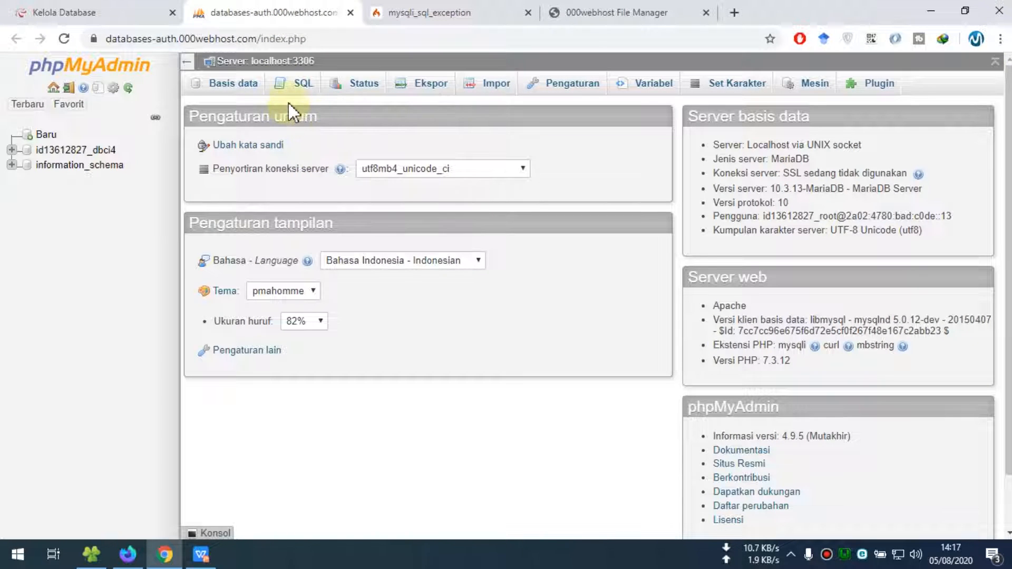
Import ci4_giskantor.sql into dbci4, running 12 queries that create tbl_kantor
{"action": "left_click", "coordinate": [102, 151]}
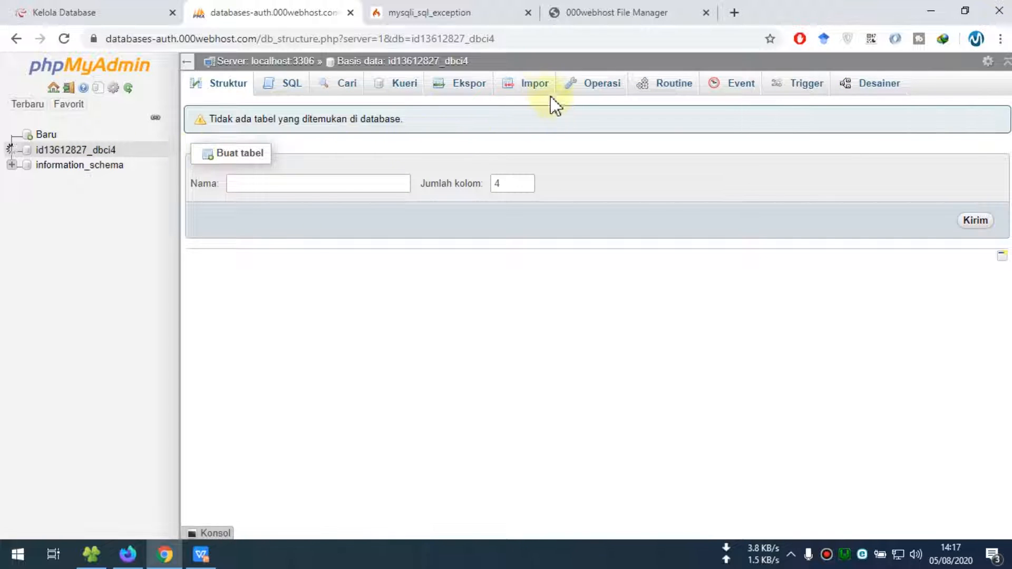
{"action": "left_click", "coordinate": [534, 86]}
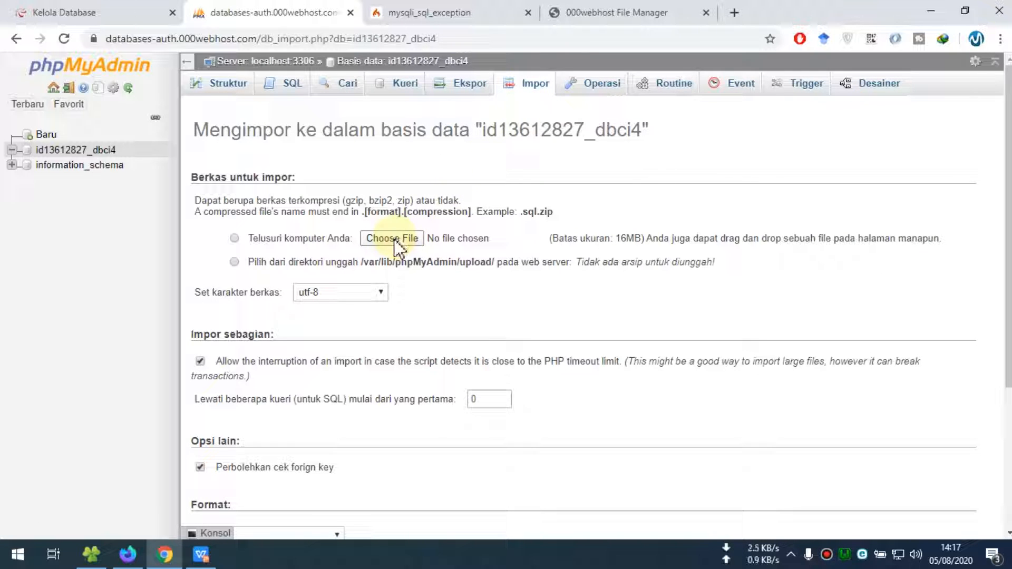
{"action": "left_click", "coordinate": [394, 239]}
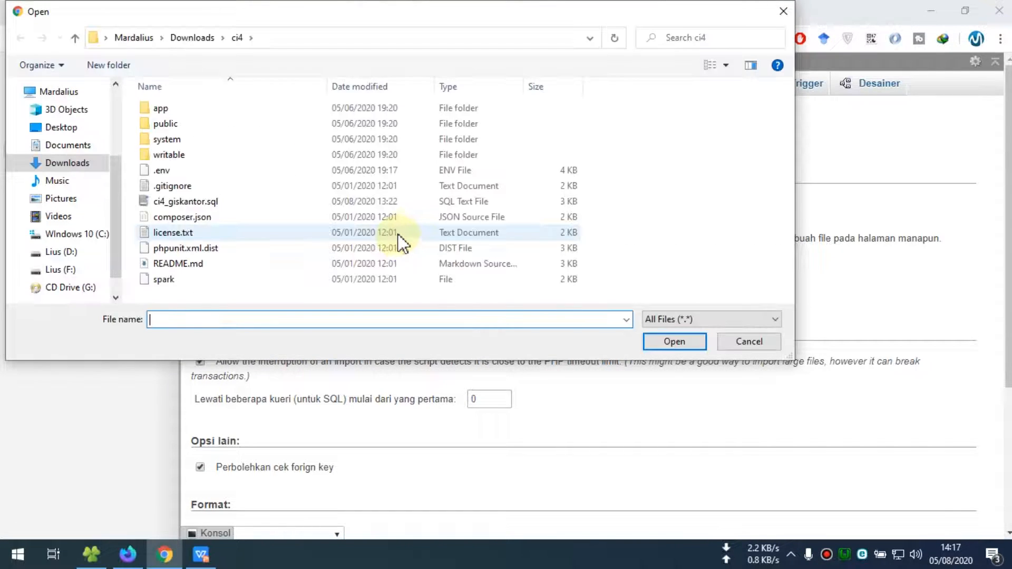
{"action": "double_click", "coordinate": [182, 201]}
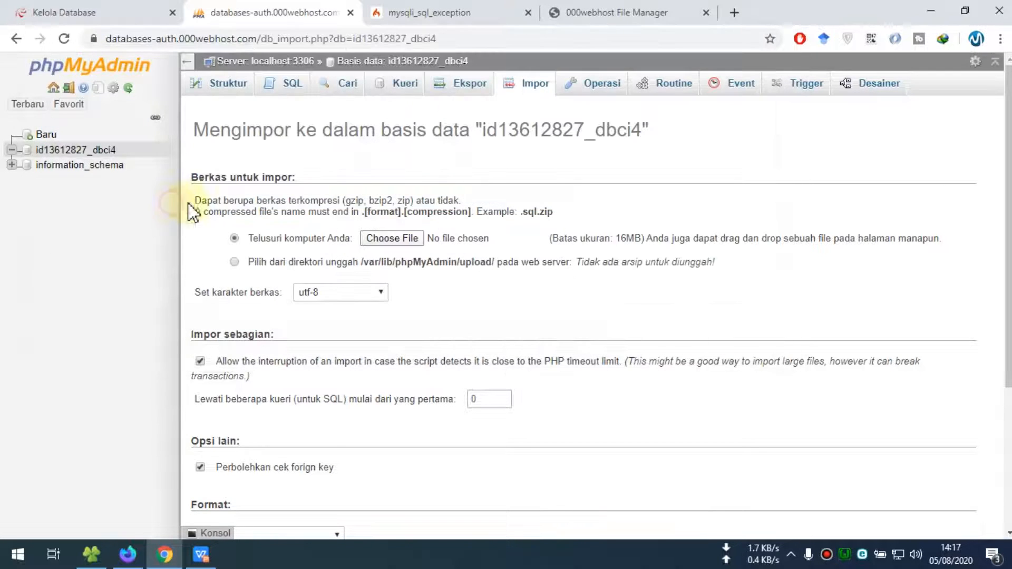
{"action": "scroll", "coordinate": [435, 269], "scroll_direction": "down", "scroll_amount": 4}
{"action": "left_click", "coordinate": [223, 476]}
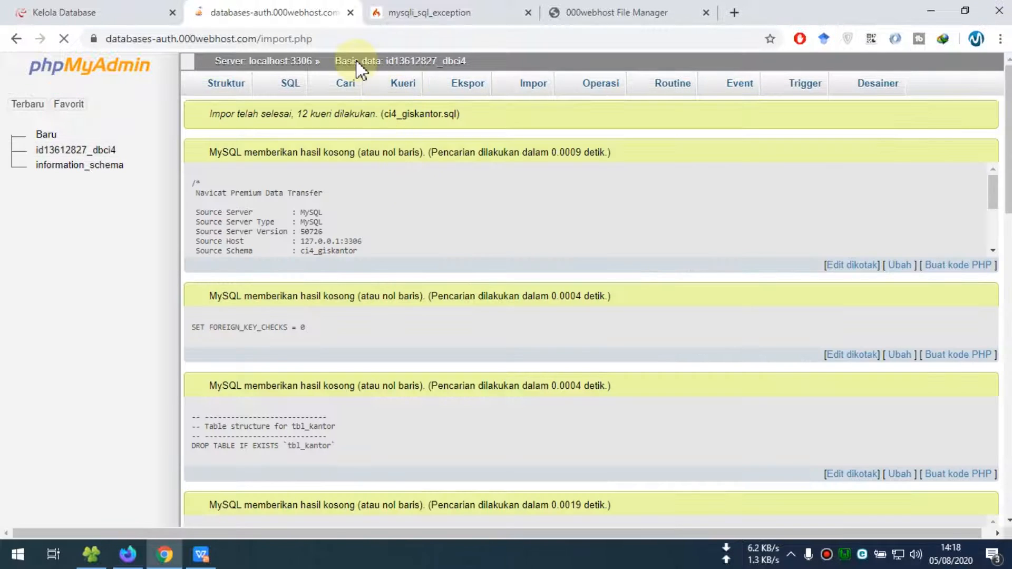
{"action": "scroll", "coordinate": [320, 305], "scroll_direction": "down", "scroll_amount": 5}
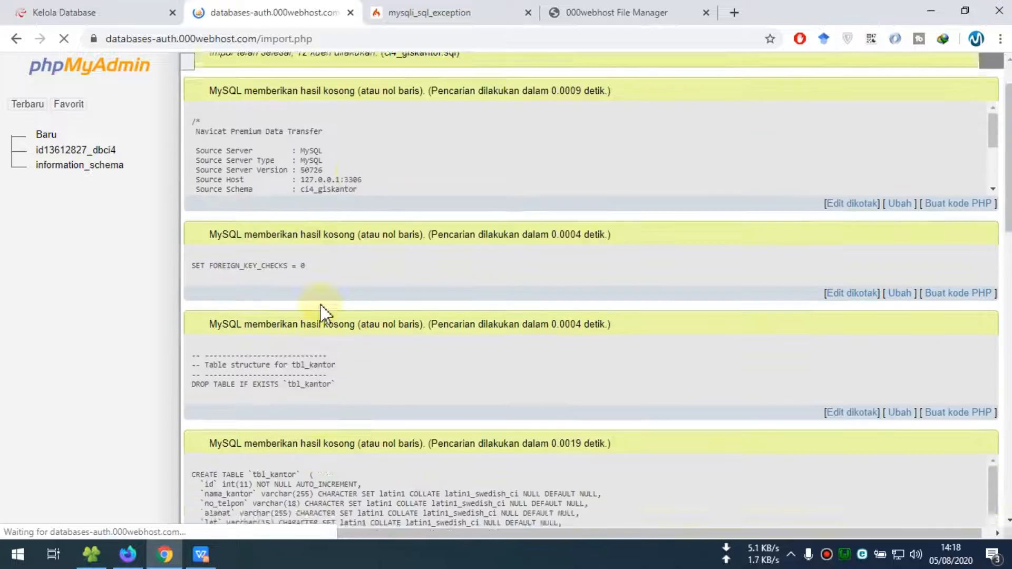
{"action": "scroll", "coordinate": [324, 304], "scroll_direction": "up", "scroll_amount": 6}
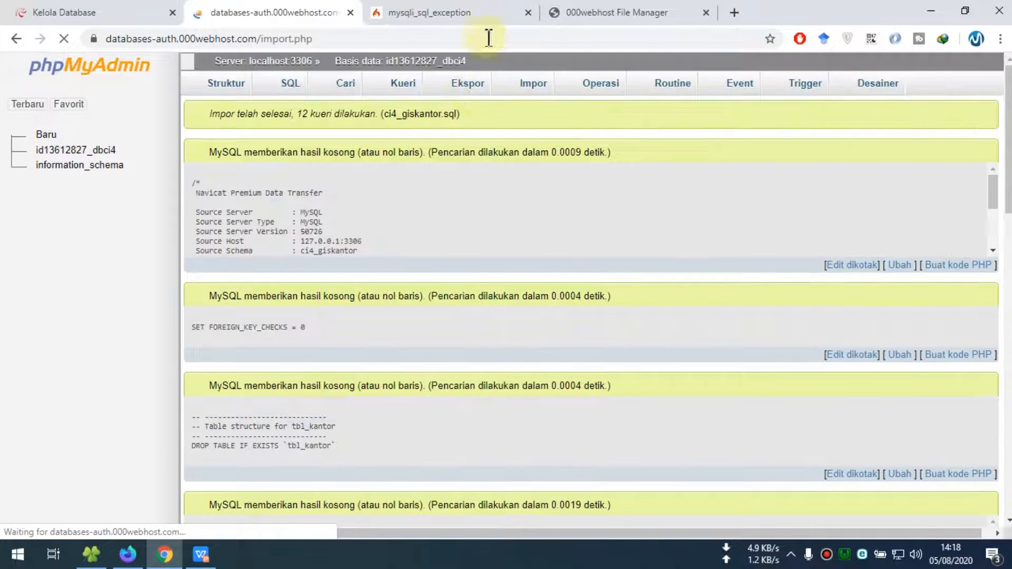
{"action": "left_click", "coordinate": [597, 16]}
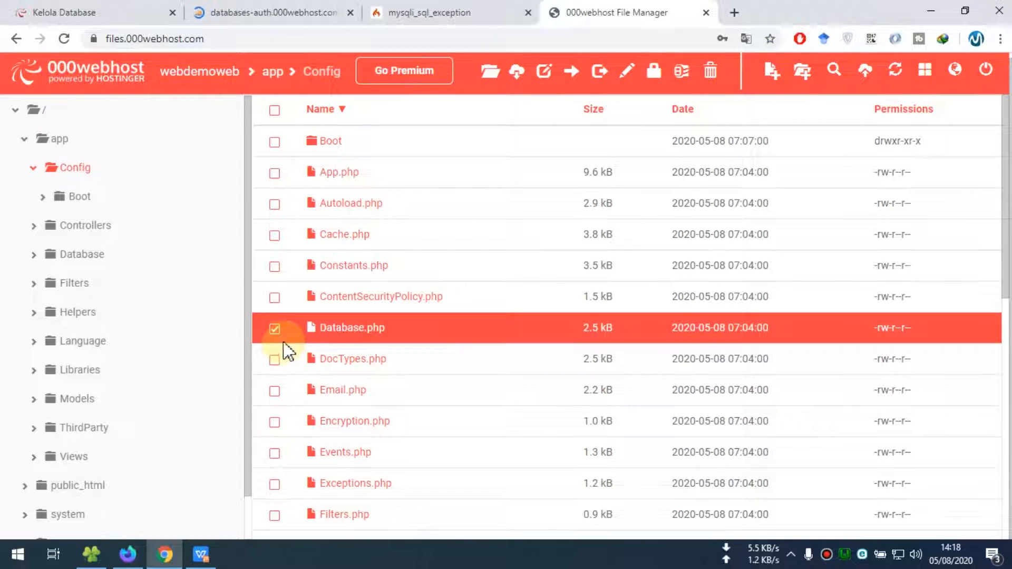
Open App.php in the File Manager editor and copy the live site URL from the address bar
{"action": "left_click", "coordinate": [275, 330]}
{"action": "scroll", "coordinate": [371, 321], "scroll_direction": "up", "scroll_amount": 2}
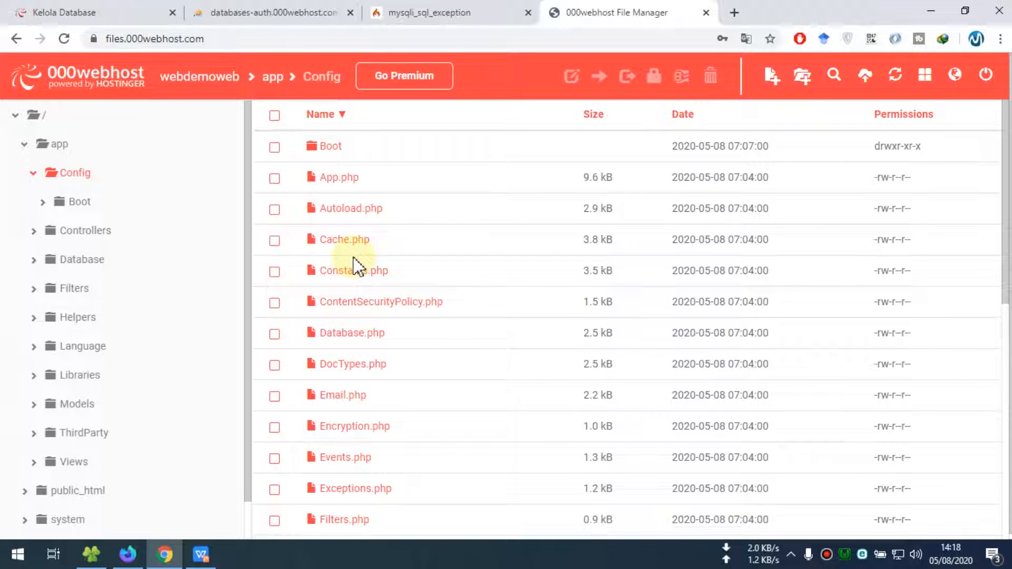
{"action": "left_click", "coordinate": [275, 178]}
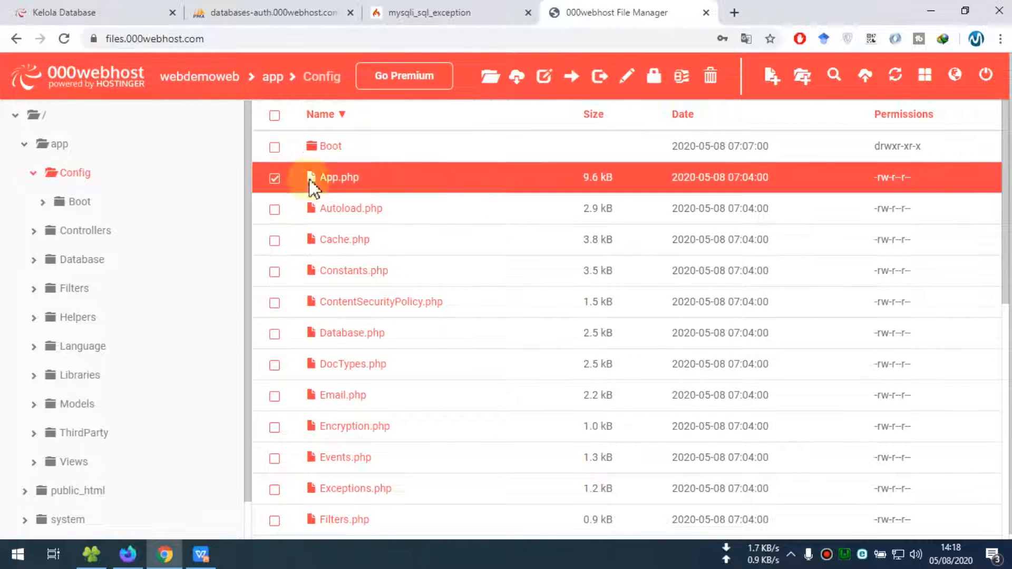
{"action": "left_click", "coordinate": [627, 78]}
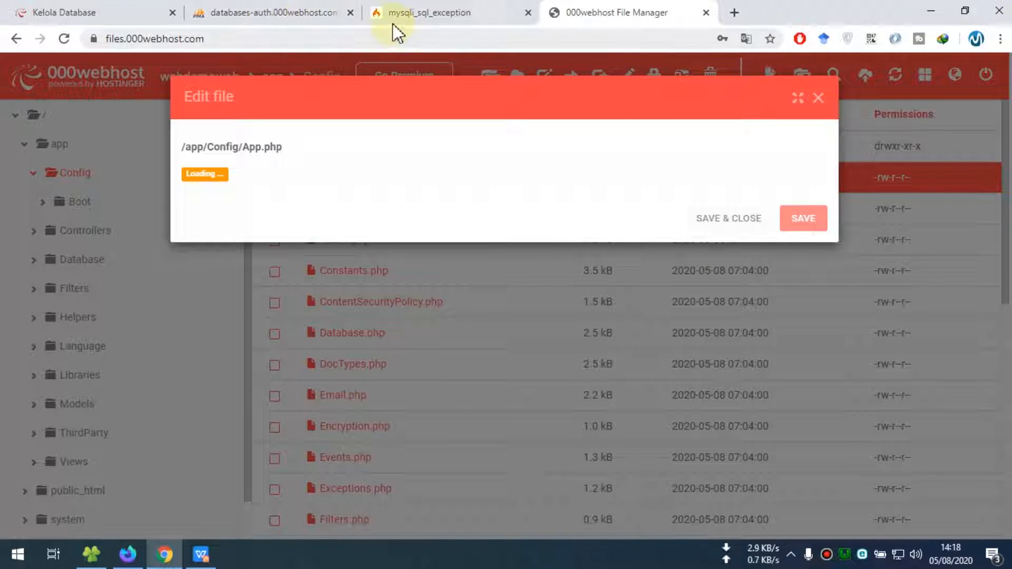
{"action": "left_click", "coordinate": [417, 16]}
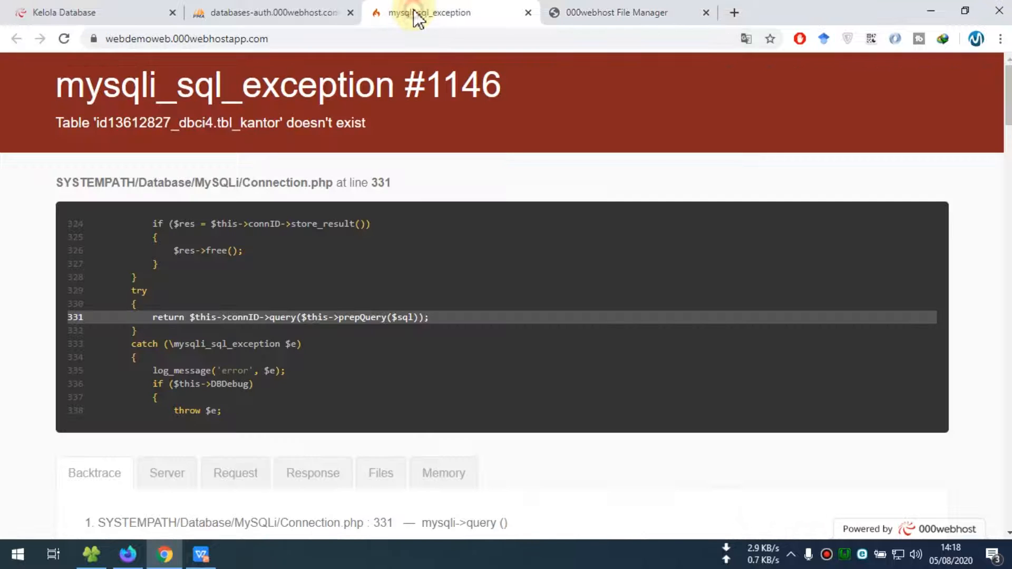
{"action": "left_click", "coordinate": [294, 38]}
{"action": "key", "text": "ctrl+c"}
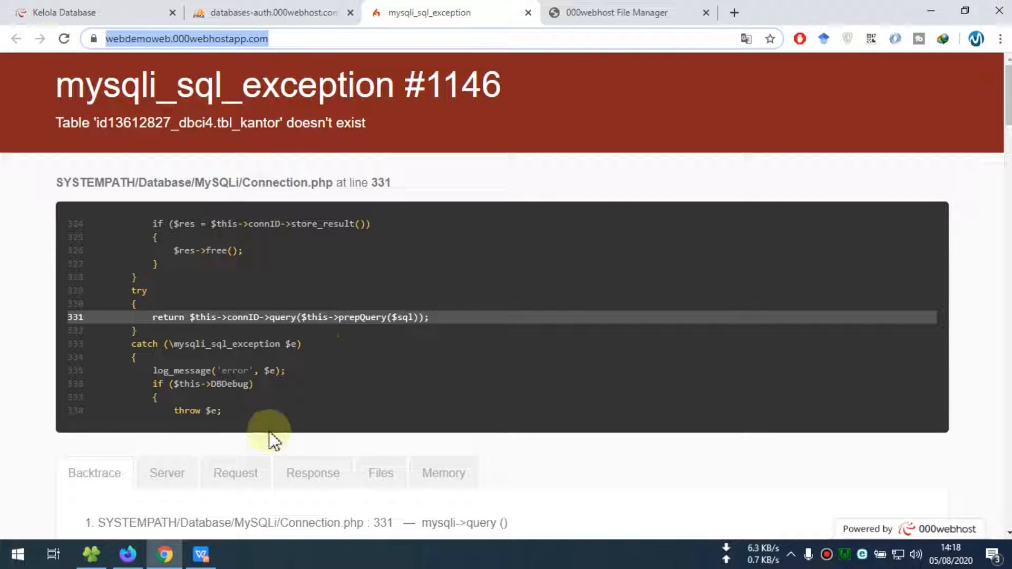
Replace App.php's localhost $baseURL with the webdemoweb.000webhostapp.com URL and save the file
{"action": "left_click", "coordinate": [609, 15]}
{"action": "scroll", "coordinate": [414, 285], "scroll_direction": "down", "scroll_amount": 3}
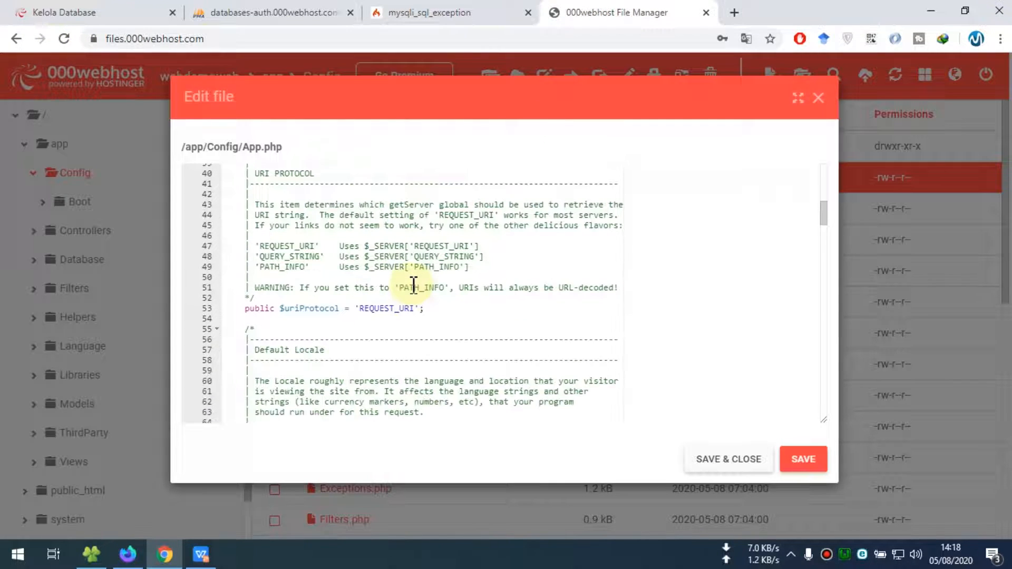
{"action": "scroll", "coordinate": [413, 286], "scroll_direction": "down", "scroll_amount": 4}
{"action": "scroll", "coordinate": [414, 282], "scroll_direction": "up", "scroll_amount": 8}
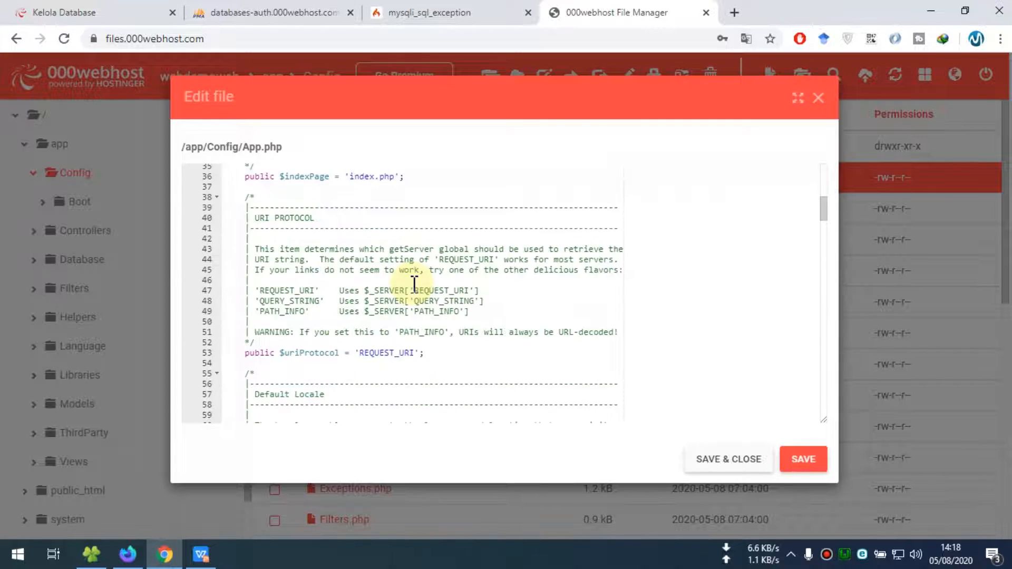
{"action": "scroll", "coordinate": [414, 280], "scroll_direction": "up", "scroll_amount": 3}
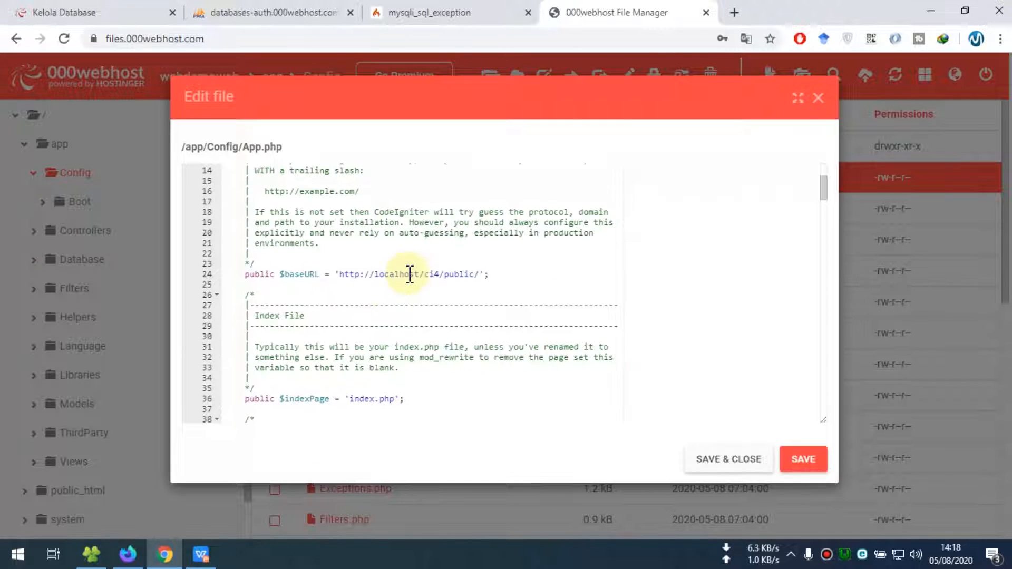
{"action": "left_click", "coordinate": [340, 274]}
{"action": "left_click_drag", "start_coordinate": [355, 273], "coordinate": [481, 272]}
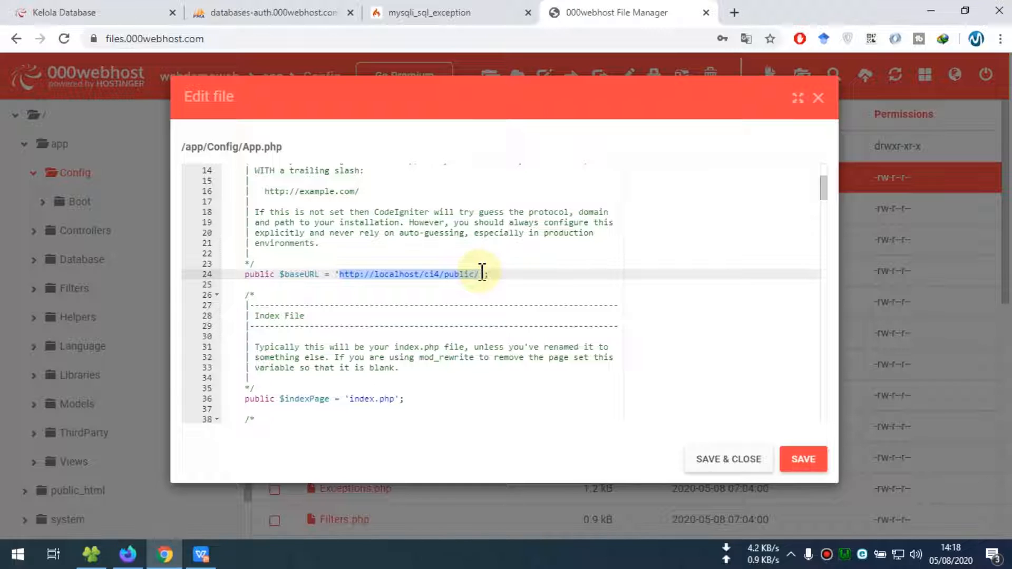
{"action": "key", "text": "ctrl+v"}
{"action": "left_click", "coordinate": [729, 459]}
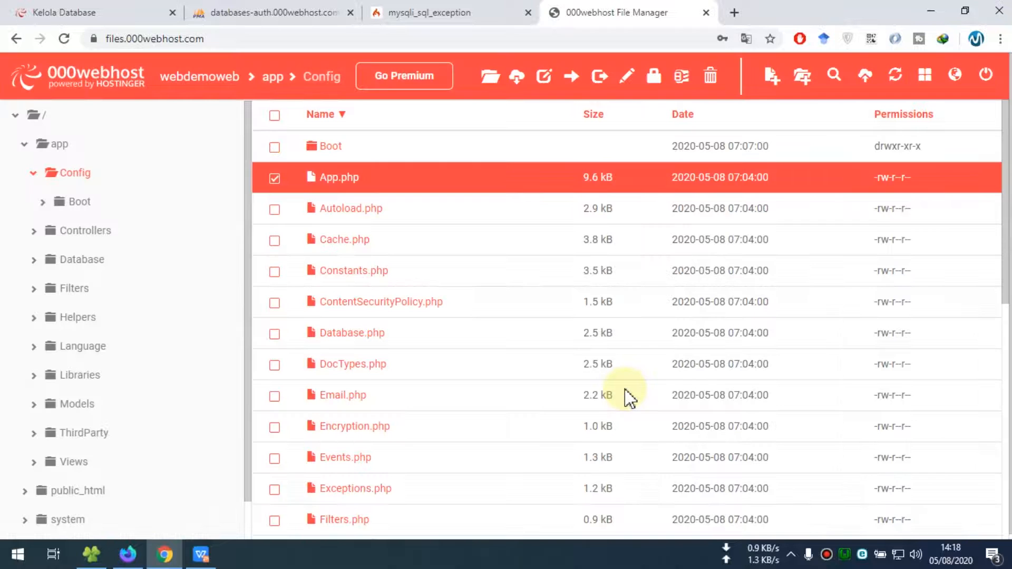
{"action": "left_click", "coordinate": [405, 14]}
Reload the live site until its tab shows the Startmin title instead of the mysqli_sql_exception
{"action": "left_click", "coordinate": [65, 40]}
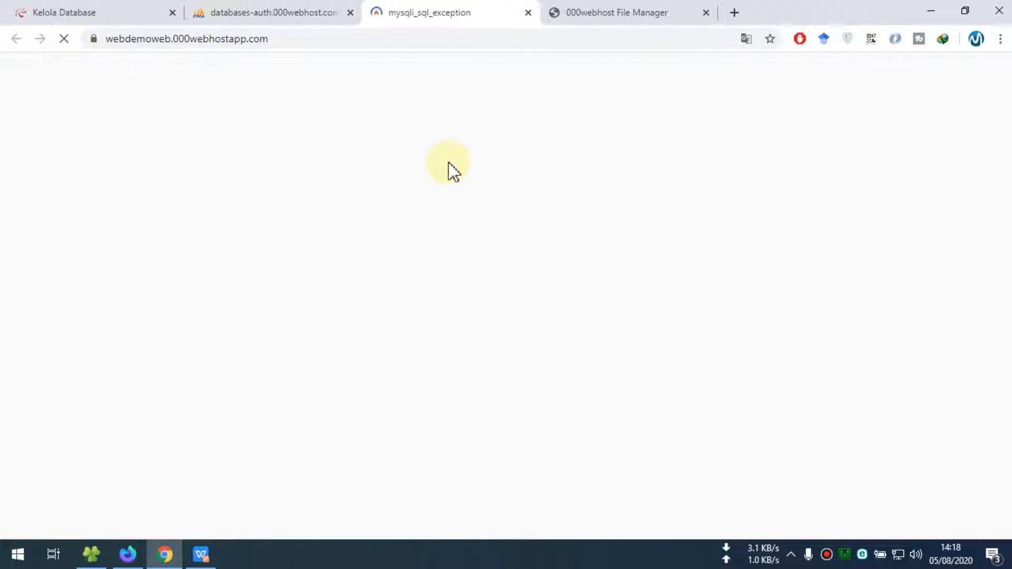
{"action": "left_click", "coordinate": [285, 15]}
{"action": "left_click", "coordinate": [420, 11]}
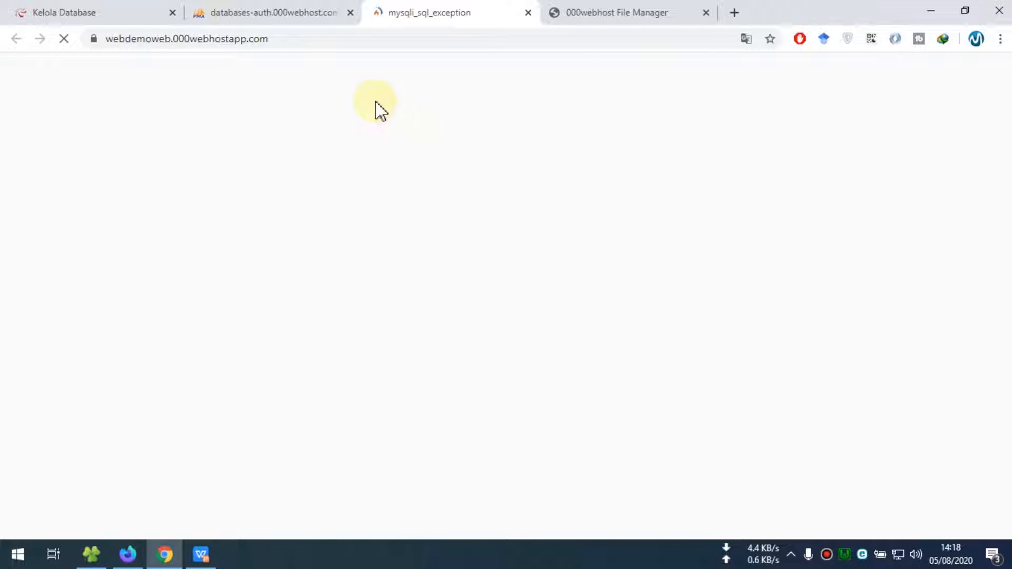
{"action": "left_click", "coordinate": [287, 14]}
{"action": "left_click", "coordinate": [426, 13]}
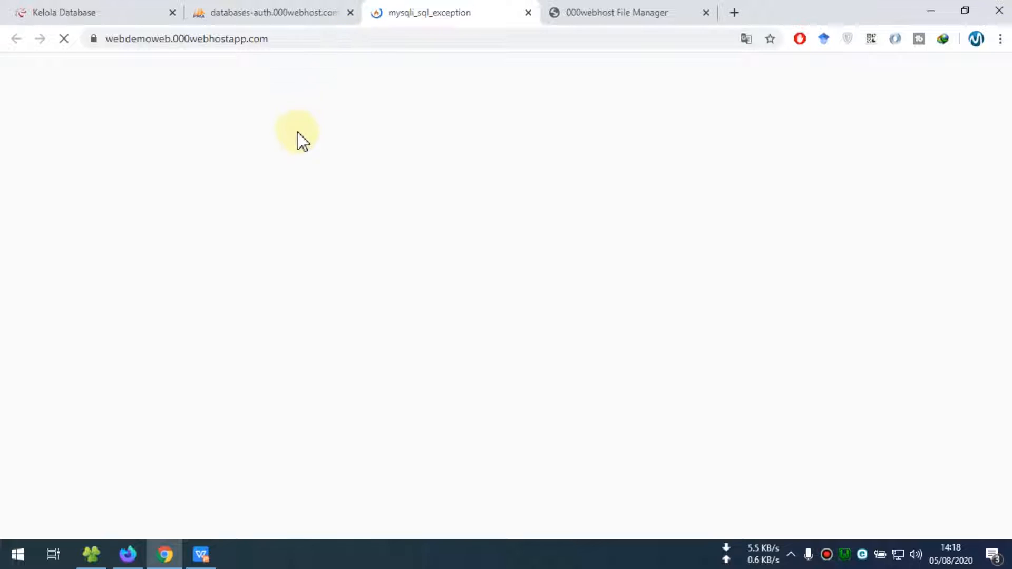
{"action": "left_click", "coordinate": [615, 15]}
{"action": "left_click", "coordinate": [468, 16]}
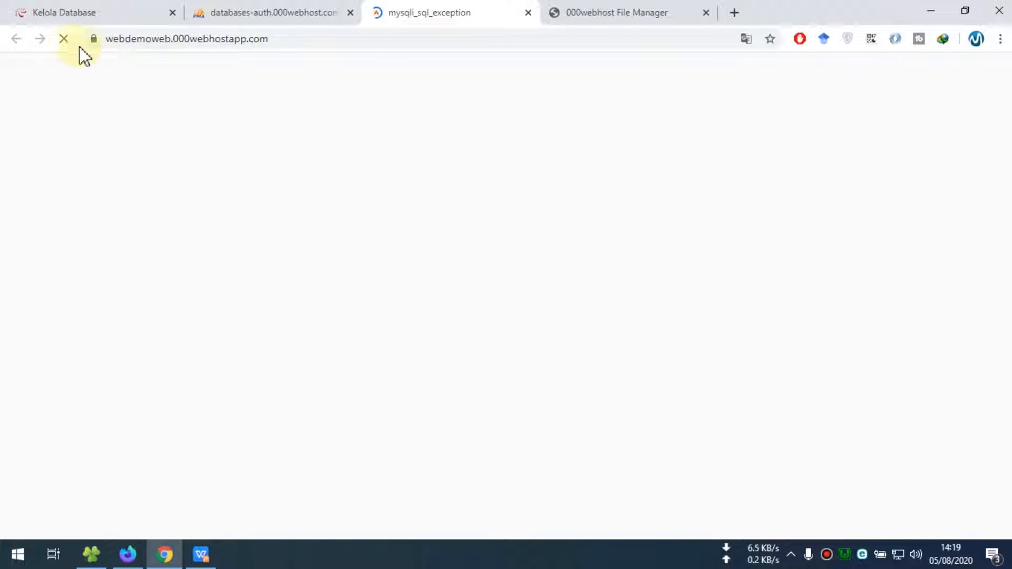
{"action": "left_click", "coordinate": [61, 40]}
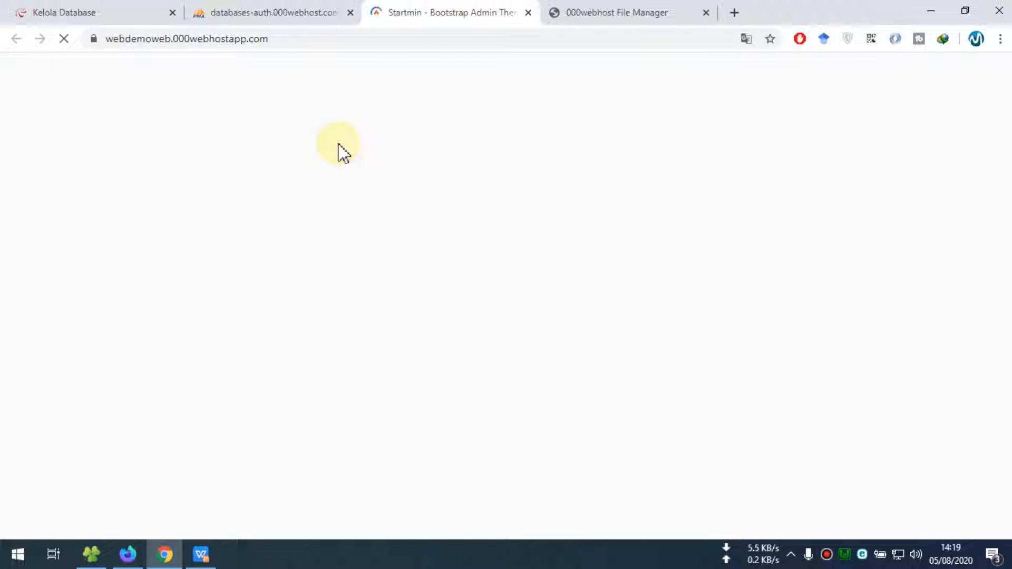
{"action": "left_click", "coordinate": [297, 15]}
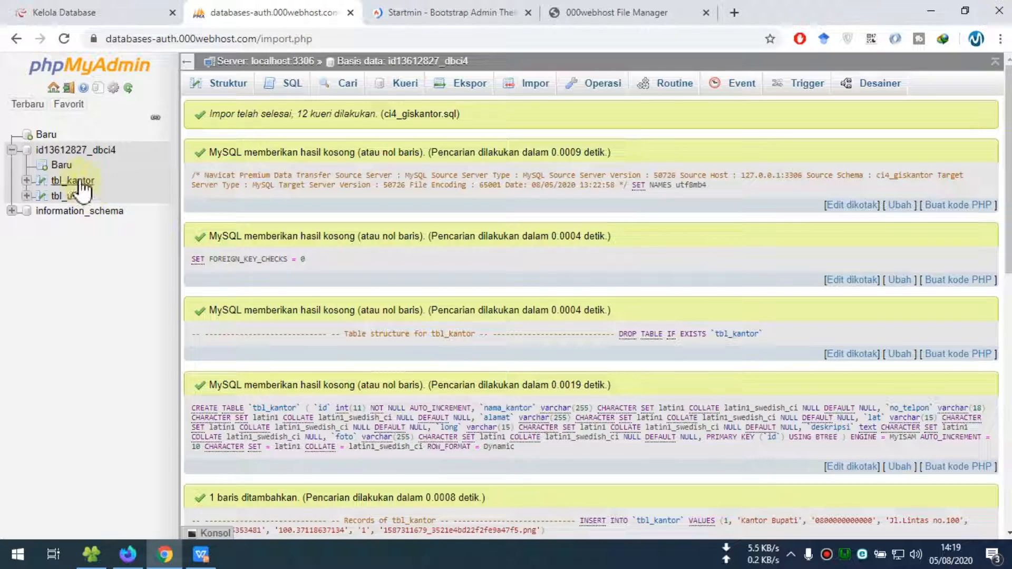
Check tbl_kantor in phpMyAdmin, then open the live site's Kantor office page from the map
{"action": "left_click", "coordinate": [64, 181]}
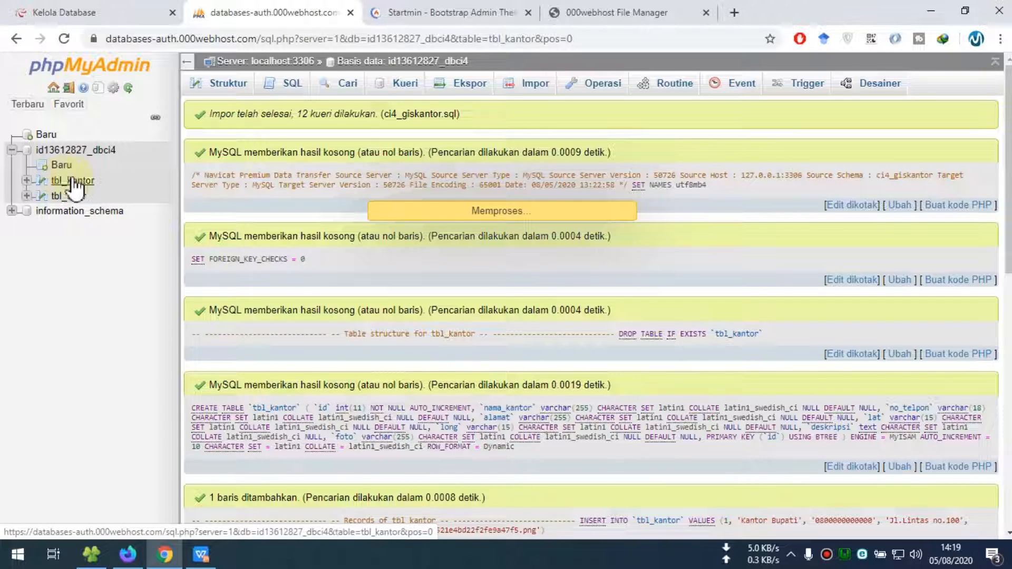
{"action": "left_click", "coordinate": [438, 11]}
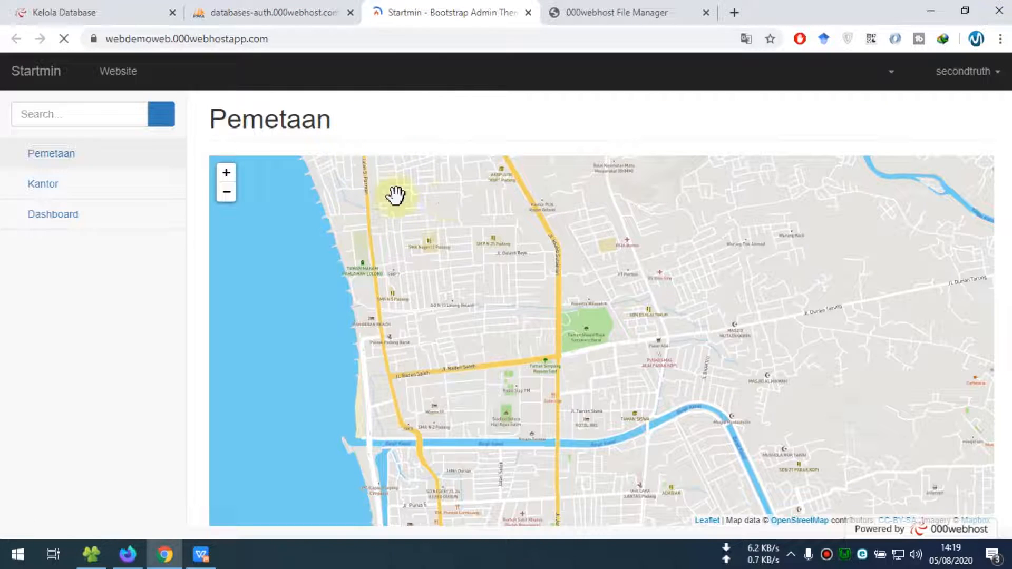
{"action": "scroll", "coordinate": [413, 199], "scroll_direction": "down", "scroll_amount": 1}
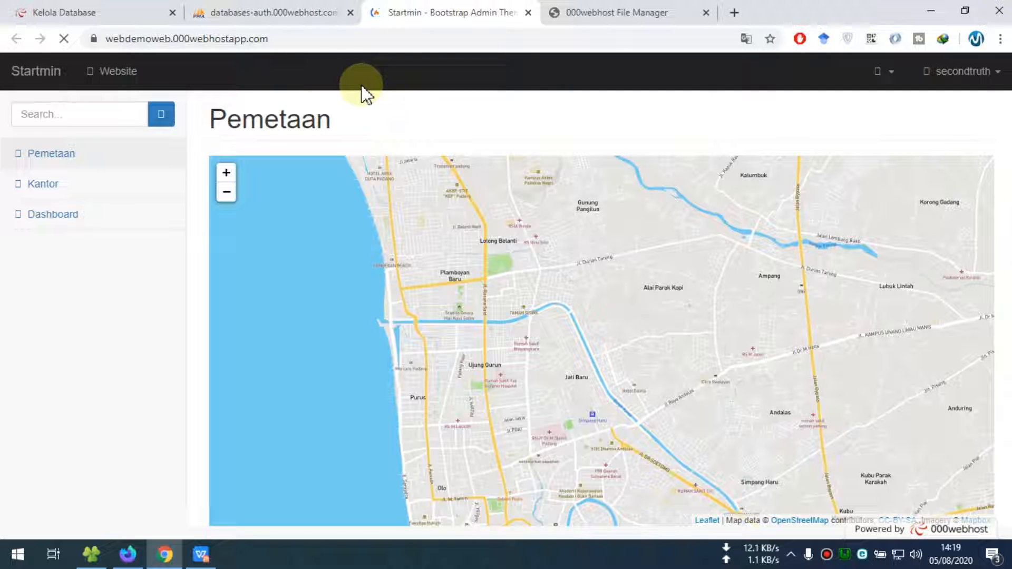
{"action": "scroll", "coordinate": [654, 207], "scroll_direction": "down", "scroll_amount": 1}
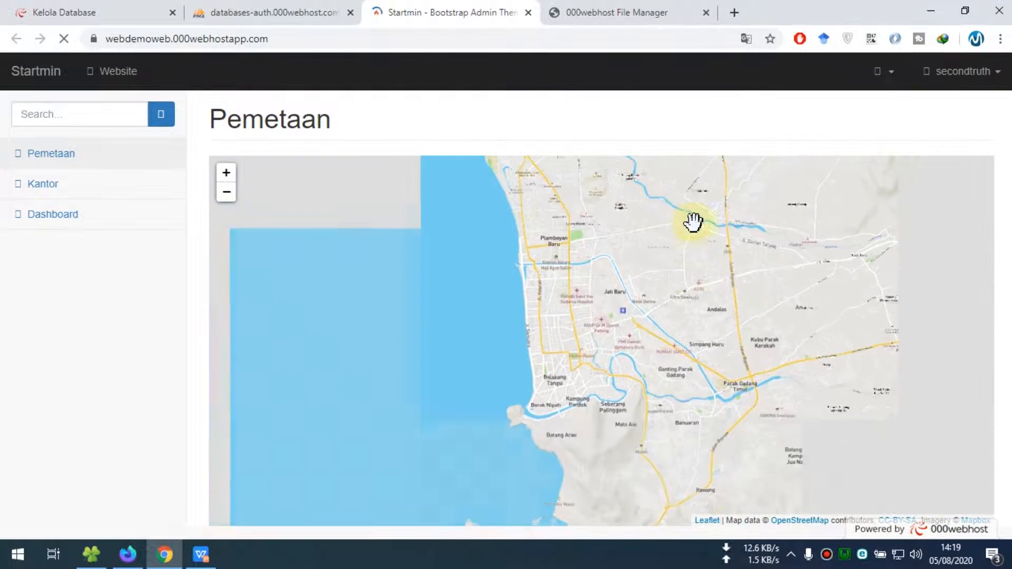
{"action": "scroll", "coordinate": [627, 259], "scroll_direction": "up", "scroll_amount": 1}
{"action": "left_click", "coordinate": [40, 188]}
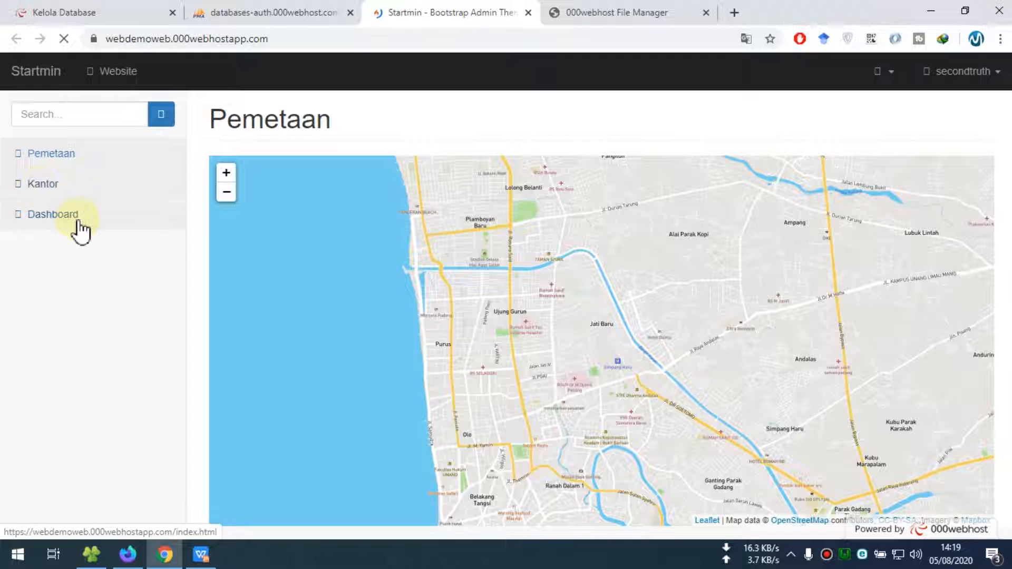
Deselect App.php in the File Manager
{"action": "left_click", "coordinate": [590, 17]}
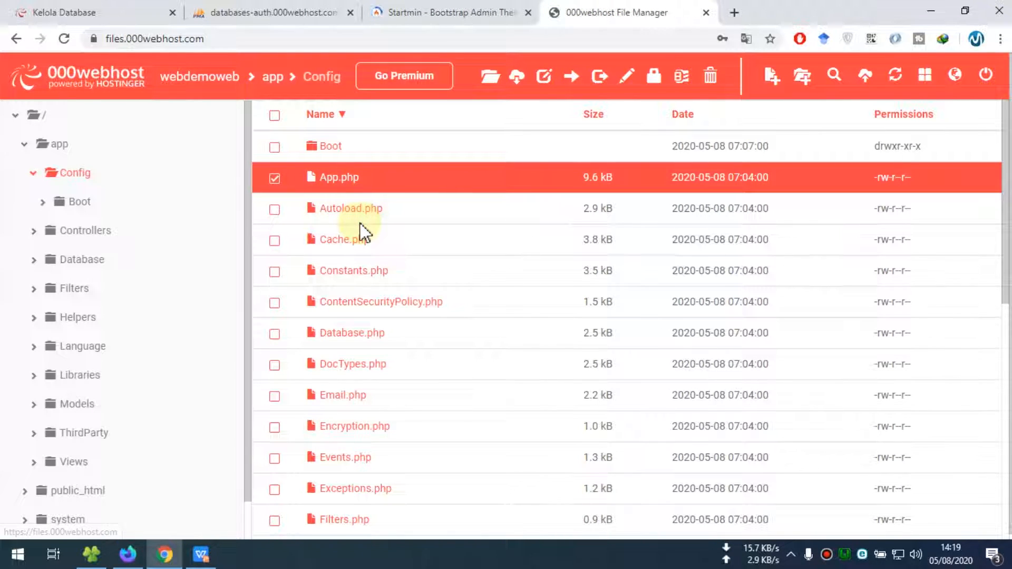
{"action": "scroll", "coordinate": [362, 232], "scroll_direction": "down", "scroll_amount": 2}
{"action": "scroll", "coordinate": [349, 226], "scroll_direction": "up", "scroll_amount": 2}
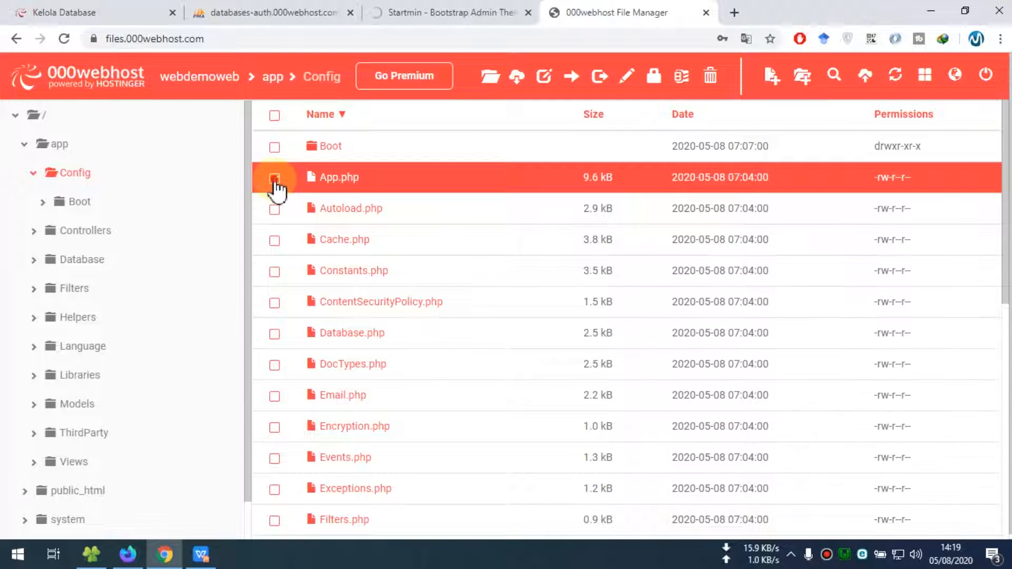
{"action": "left_click", "coordinate": [274, 178]}
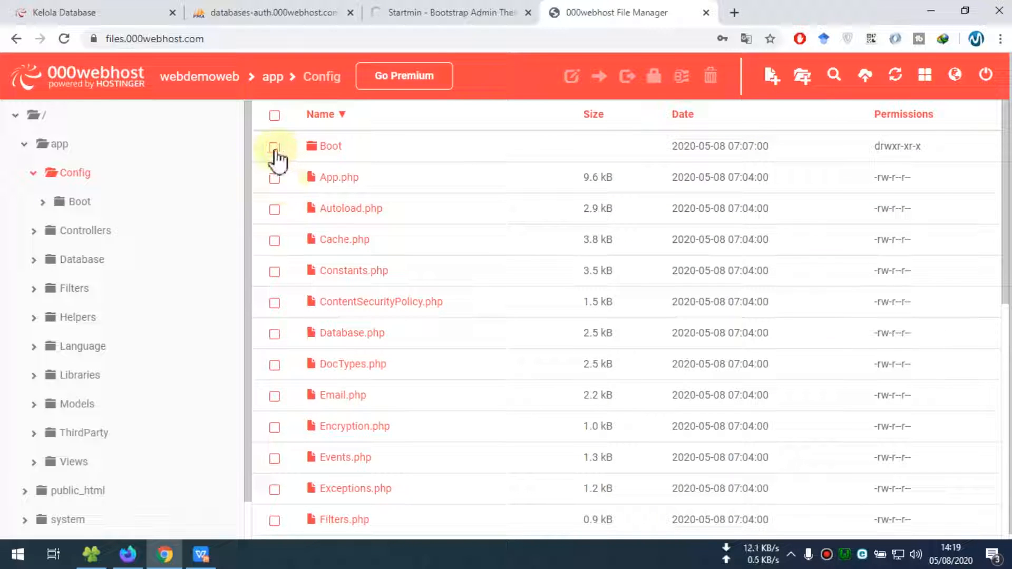
{"action": "left_click", "coordinate": [420, 12]}
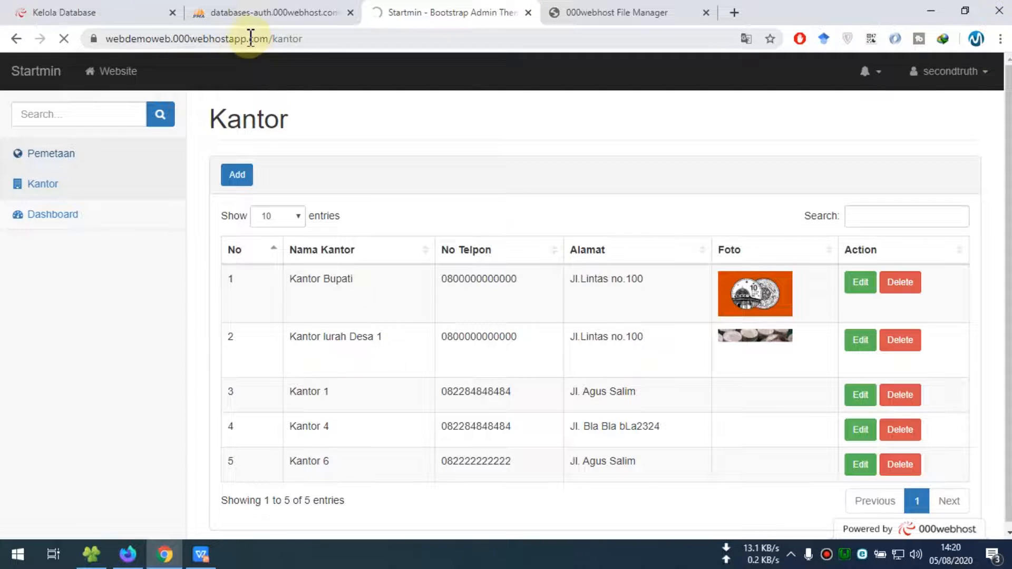
Remove /kantor from the address to load the home map, then show the Kantor 1 marker popup
{"action": "left_click", "coordinate": [109, 16]}
{"action": "left_click", "coordinate": [429, 15]}
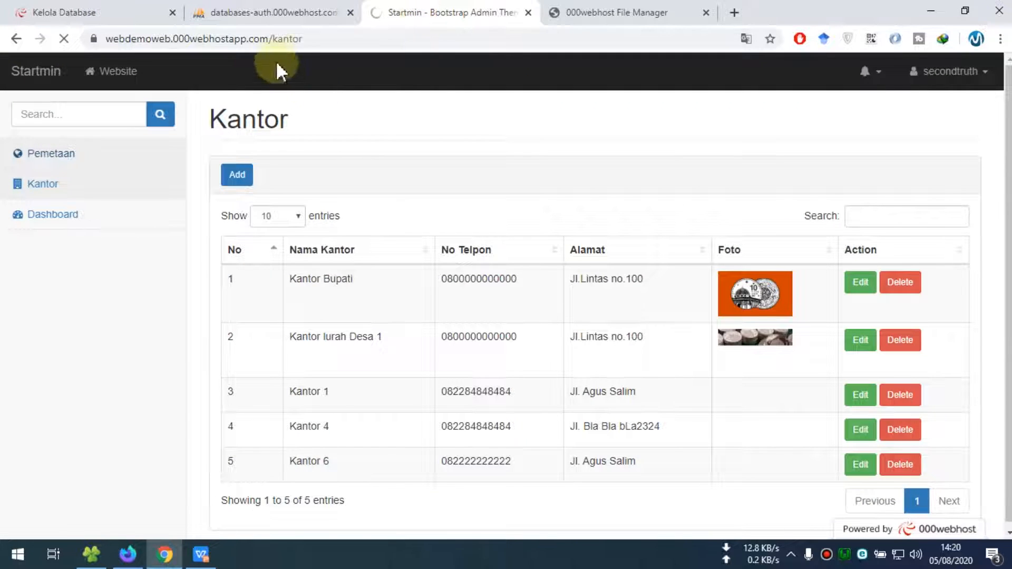
{"action": "left_click", "coordinate": [64, 38]}
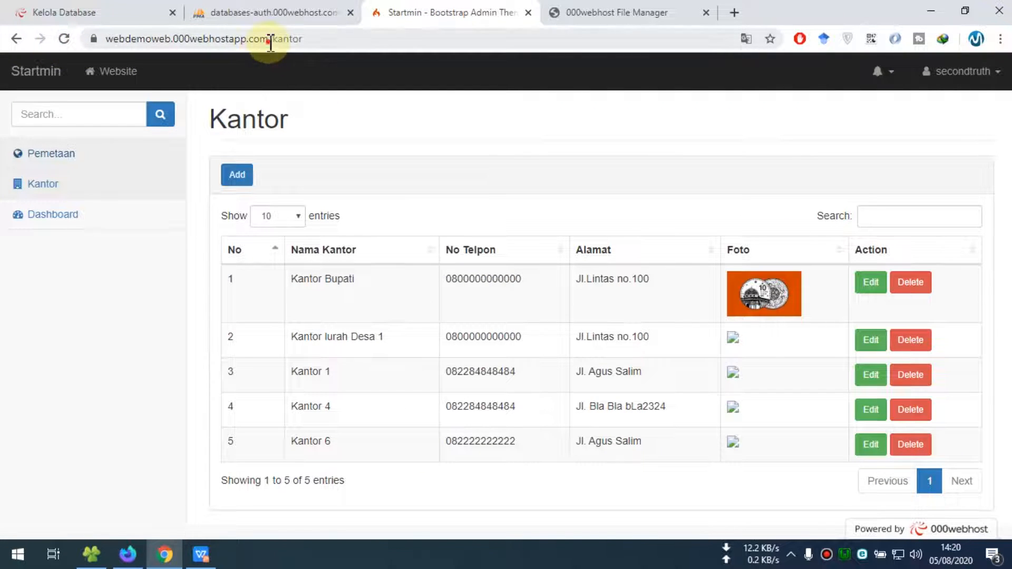
{"action": "left_click_drag", "start_coordinate": [270, 41], "coordinate": [483, 41]}
{"action": "key", "text": "BackSpace"}
{"action": "key", "text": "Return"}
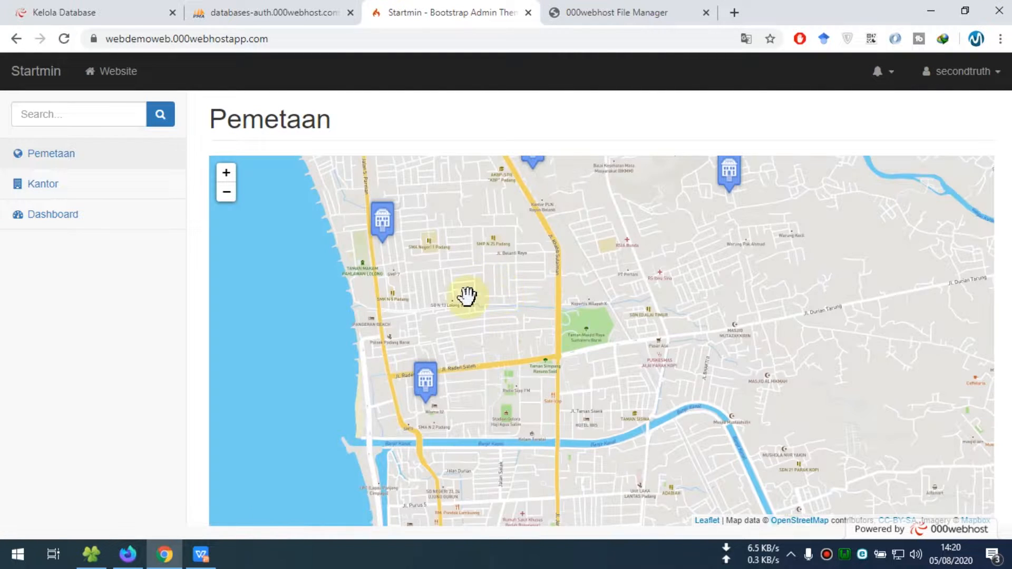
{"action": "left_click", "coordinate": [427, 382]}
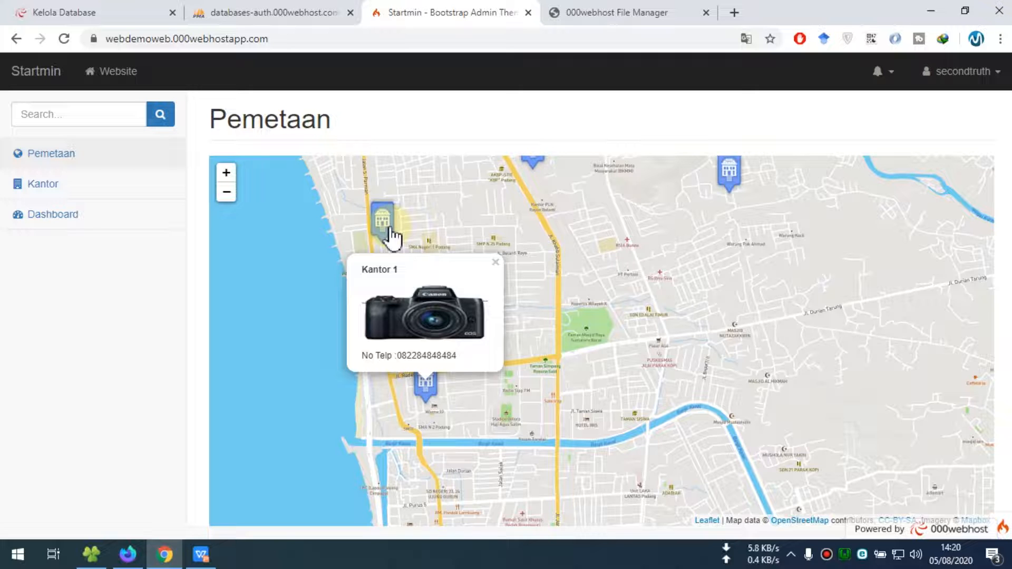
{"action": "left_click", "coordinate": [91, 554]}
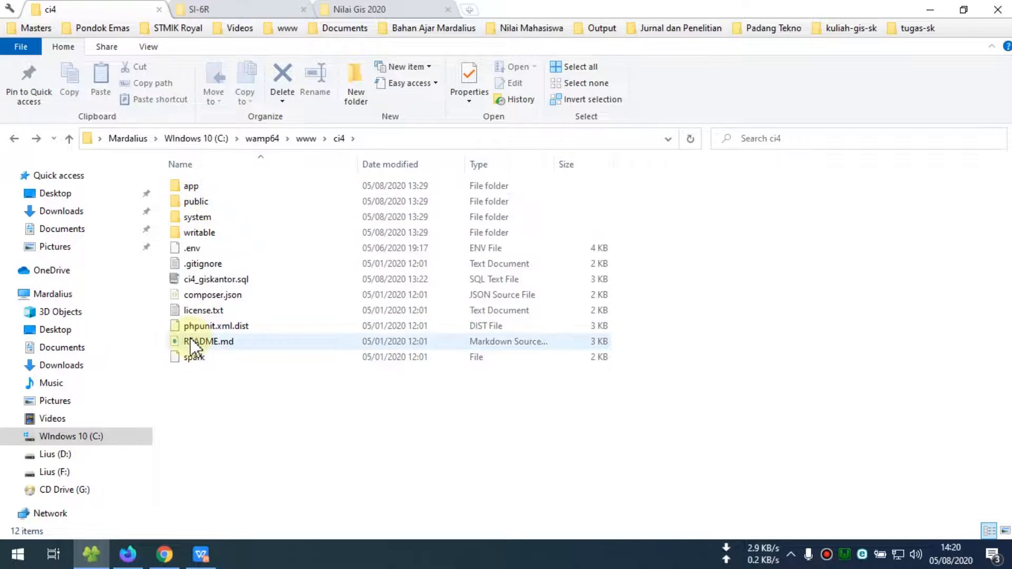
{"action": "left_click", "coordinate": [201, 205]}
{"action": "double_click", "coordinate": [202, 205]}
{"action": "left_click", "coordinate": [203, 281]}
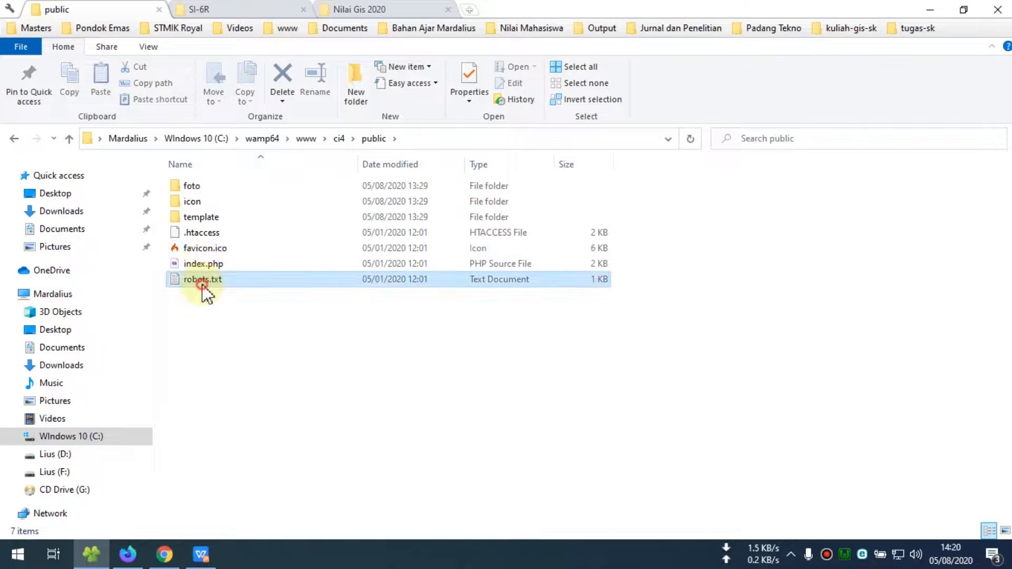
{"action": "left_click", "coordinate": [204, 318]}
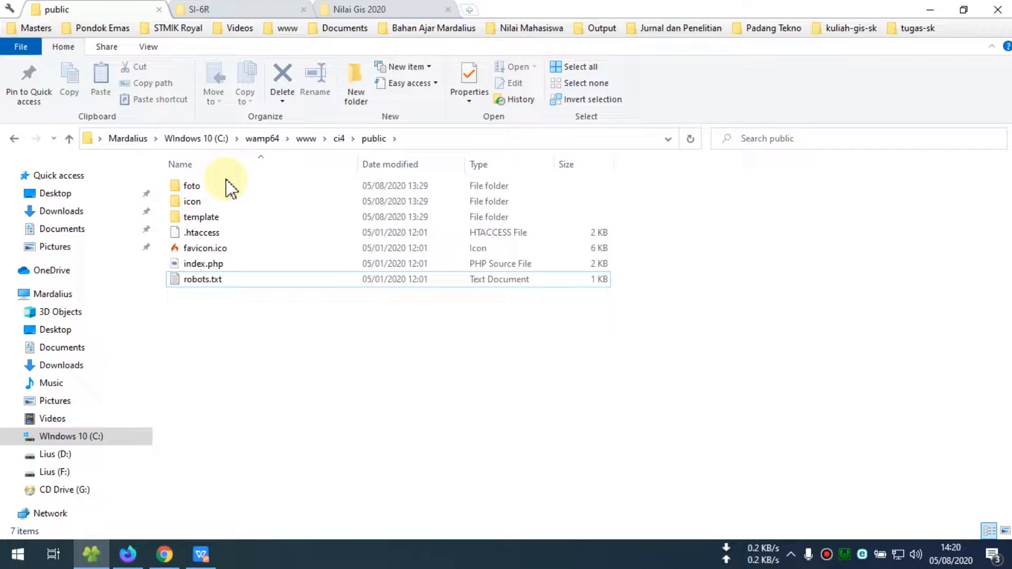
{"action": "left_click_drag", "start_coordinate": [211, 309], "coordinate": [232, 174]}
{"action": "left_click", "coordinate": [14, 139]}
{"action": "left_click", "coordinate": [193, 187]}
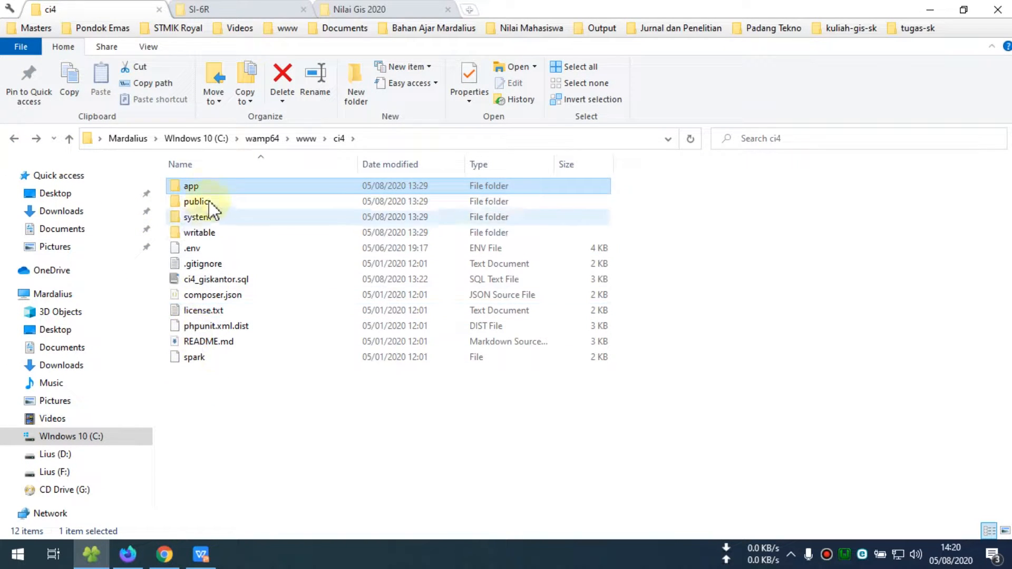
Close the Kantor 1 map popup and the File Manager tab
{"action": "left_click", "coordinate": [164, 554]}
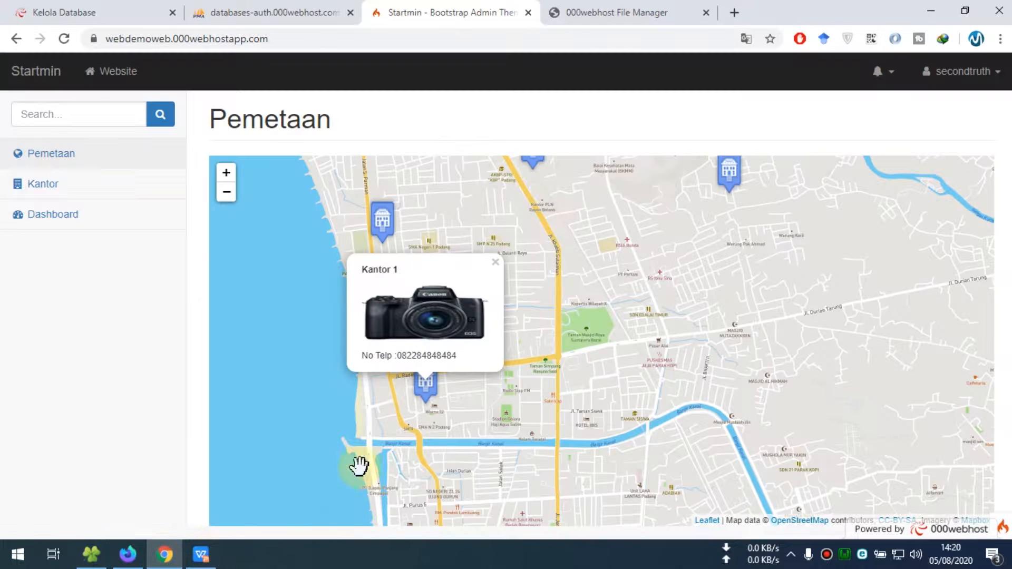
{"action": "left_click", "coordinate": [495, 265]}
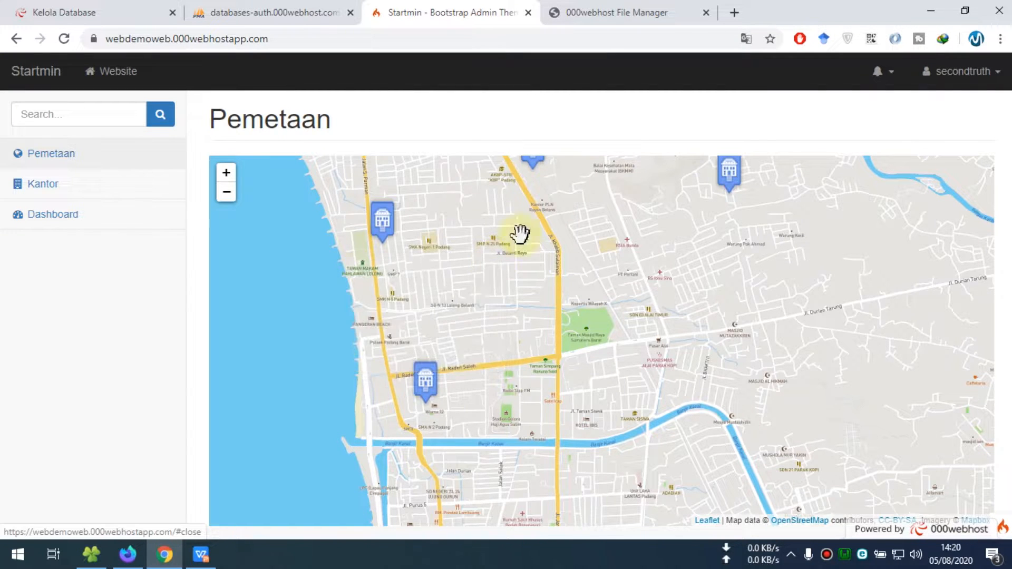
{"action": "left_click", "coordinate": [617, 13]}
{"action": "left_click", "coordinate": [707, 14]}
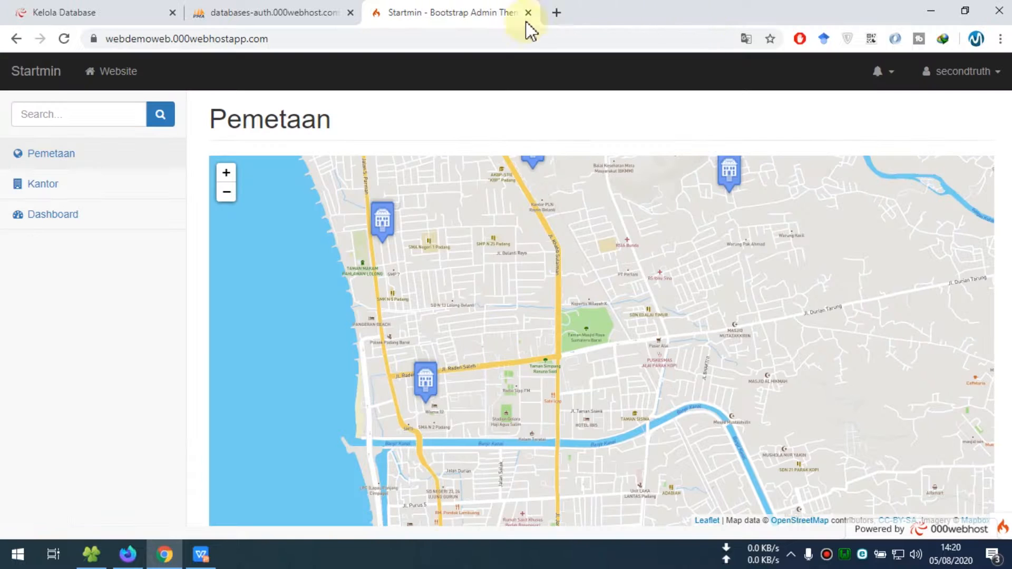
Log out of the 000webhost account and strip ?from=panel from the address
{"action": "left_click", "coordinate": [108, 14]}
{"action": "left_click", "coordinate": [989, 82]}
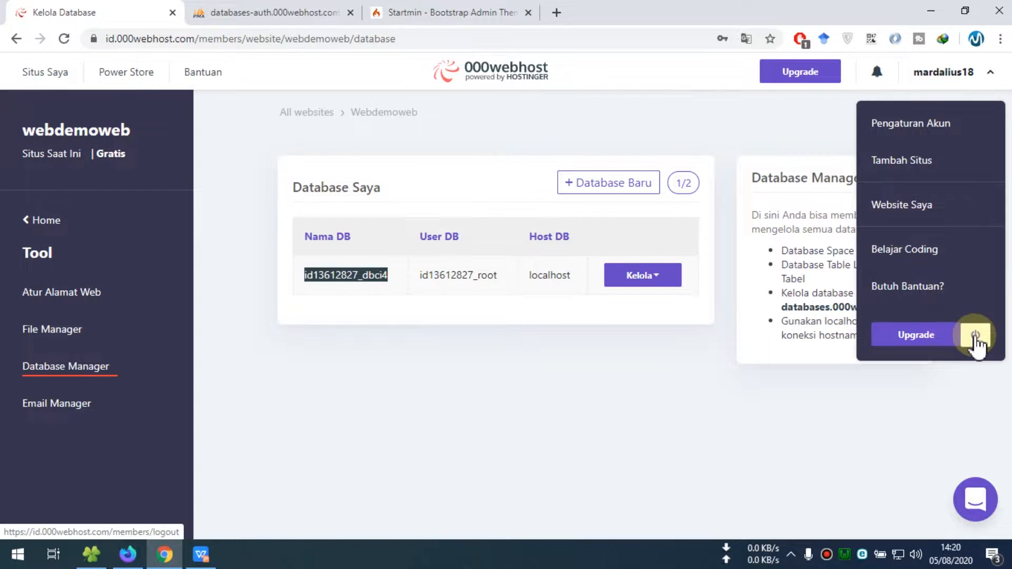
{"action": "left_click", "coordinate": [972, 335]}
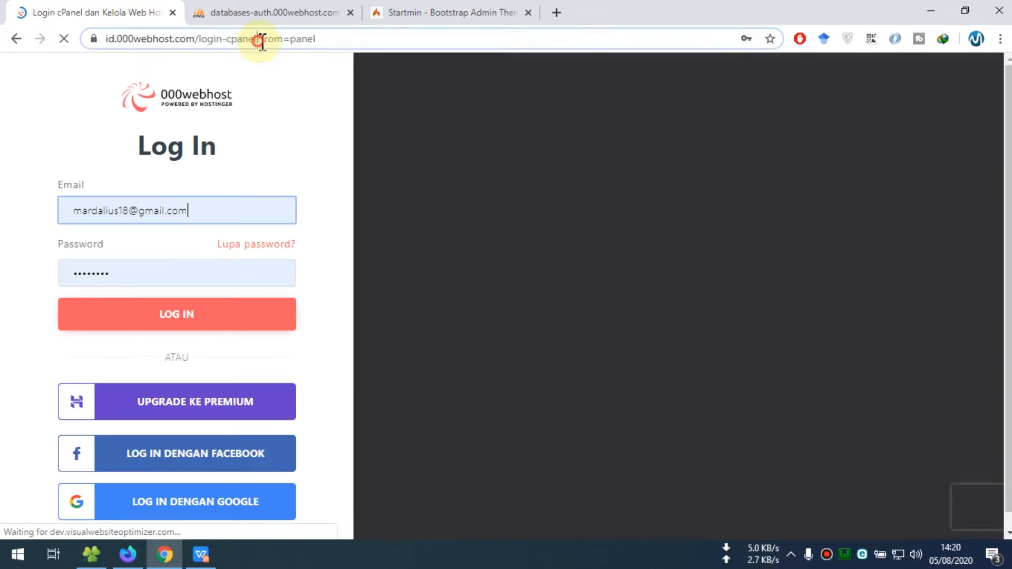
{"action": "left_click_drag", "start_coordinate": [258, 38], "coordinate": [511, 40]}
{"action": "key", "text": "BackSpace"}
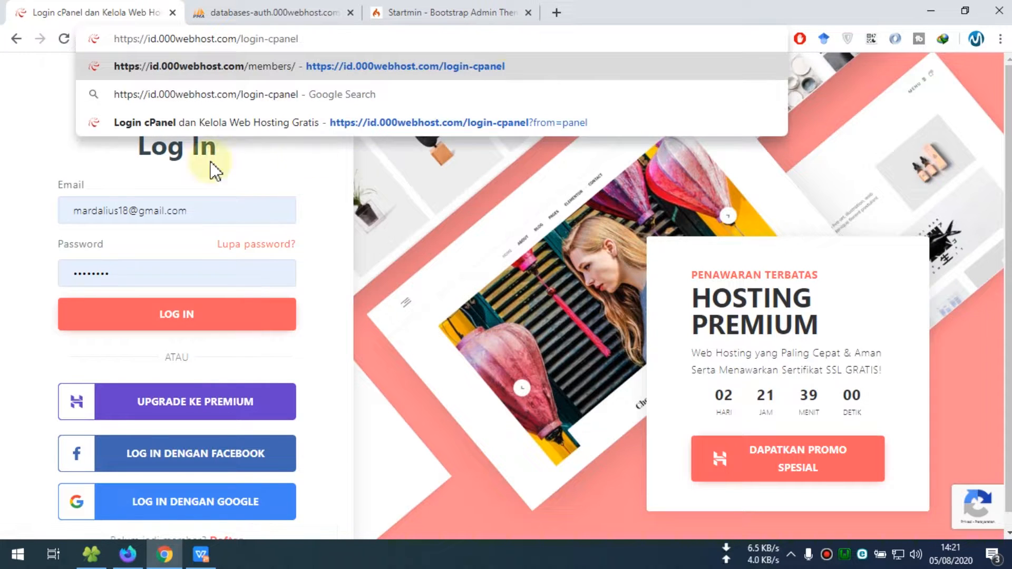
{"action": "left_click", "coordinate": [6, 139]}
{"action": "left_click", "coordinate": [208, 554]}
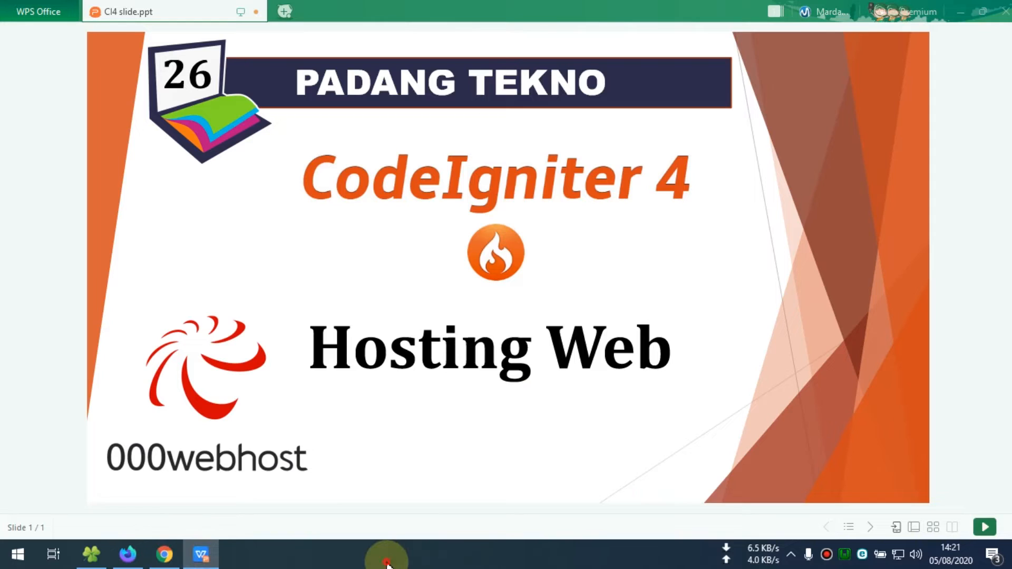